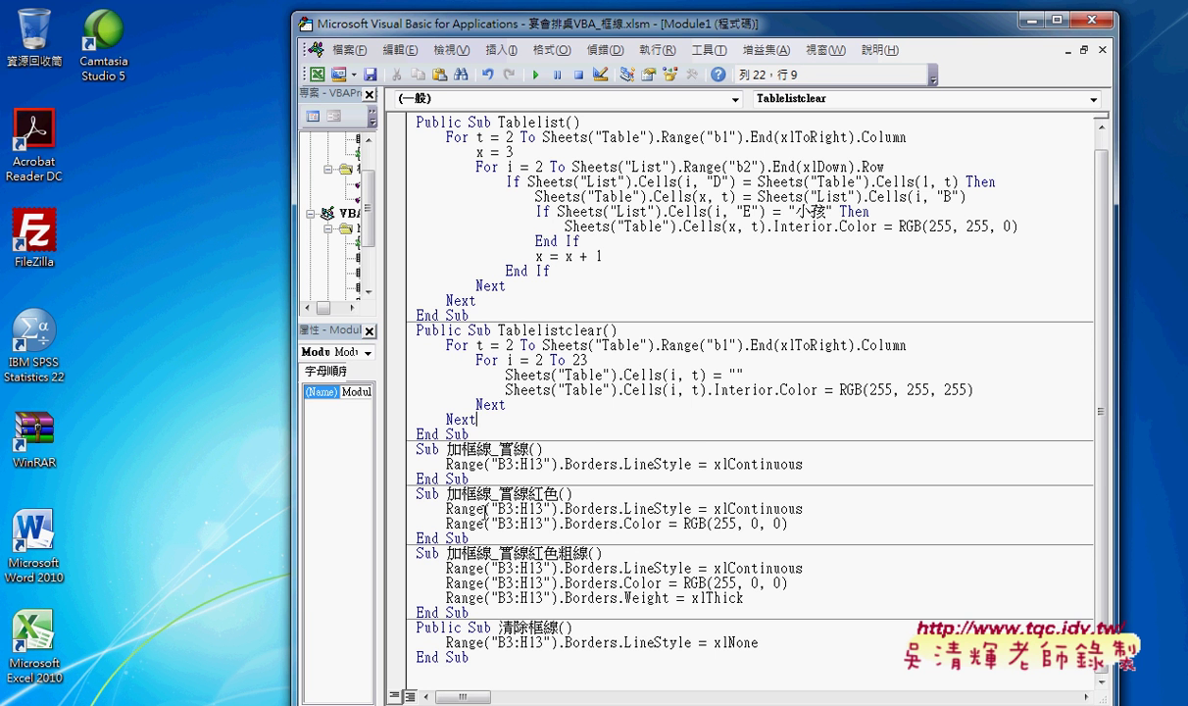
Step: Select the B3:H13 address in the red-border macro and switch to the 範例_01大型試算表 workbook
{"action": "left_click_drag", "start_coordinate": [484, 509], "coordinate": [559, 510]}
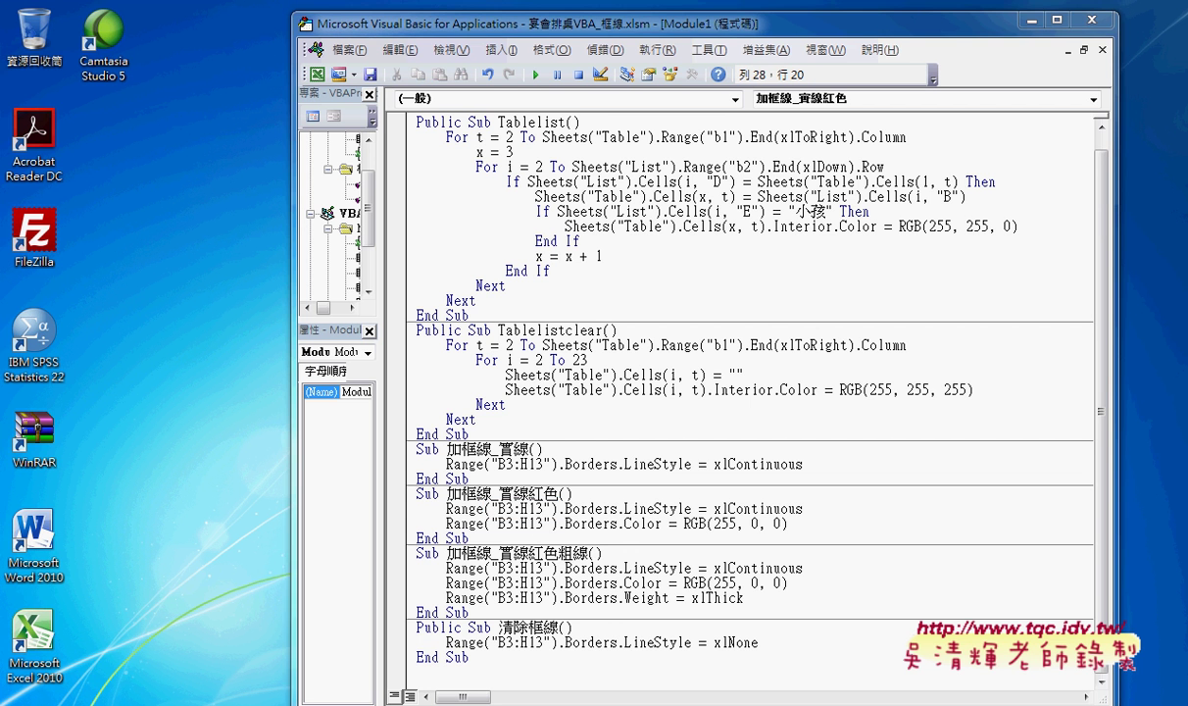
{"action": "mouse_move", "coordinate": [34, 637]}
{"action": "left_click", "coordinate": [51, 624]}
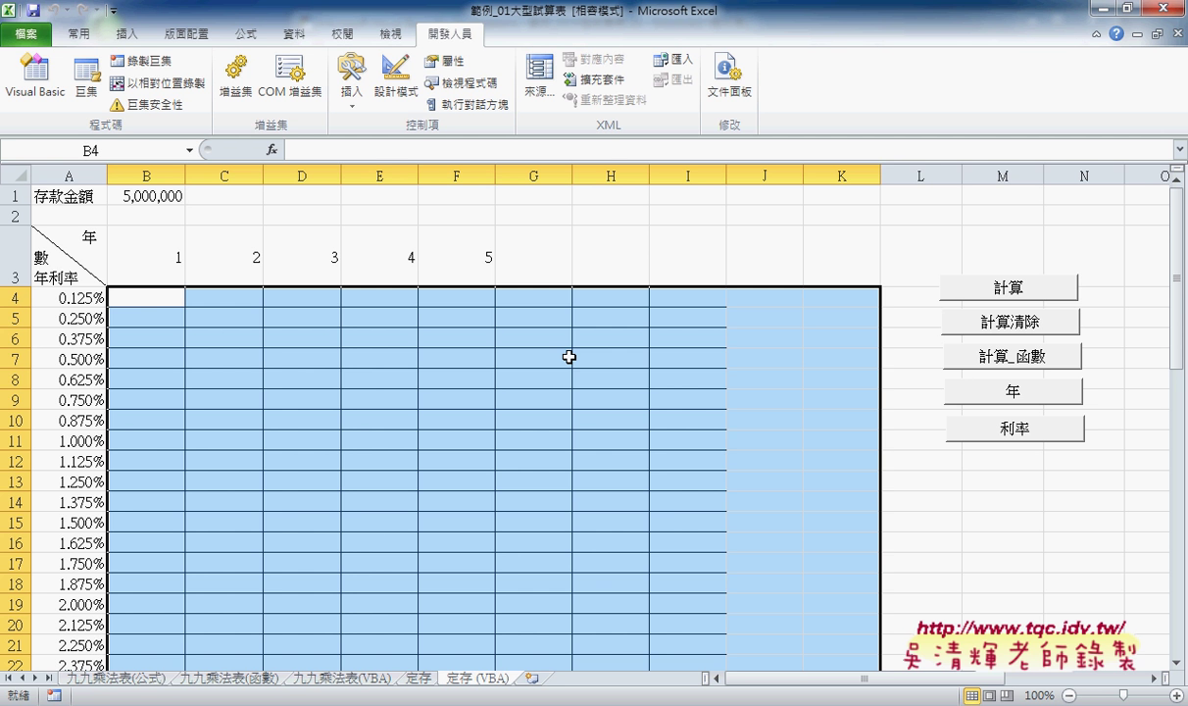
{"action": "left_click", "coordinate": [158, 299]}
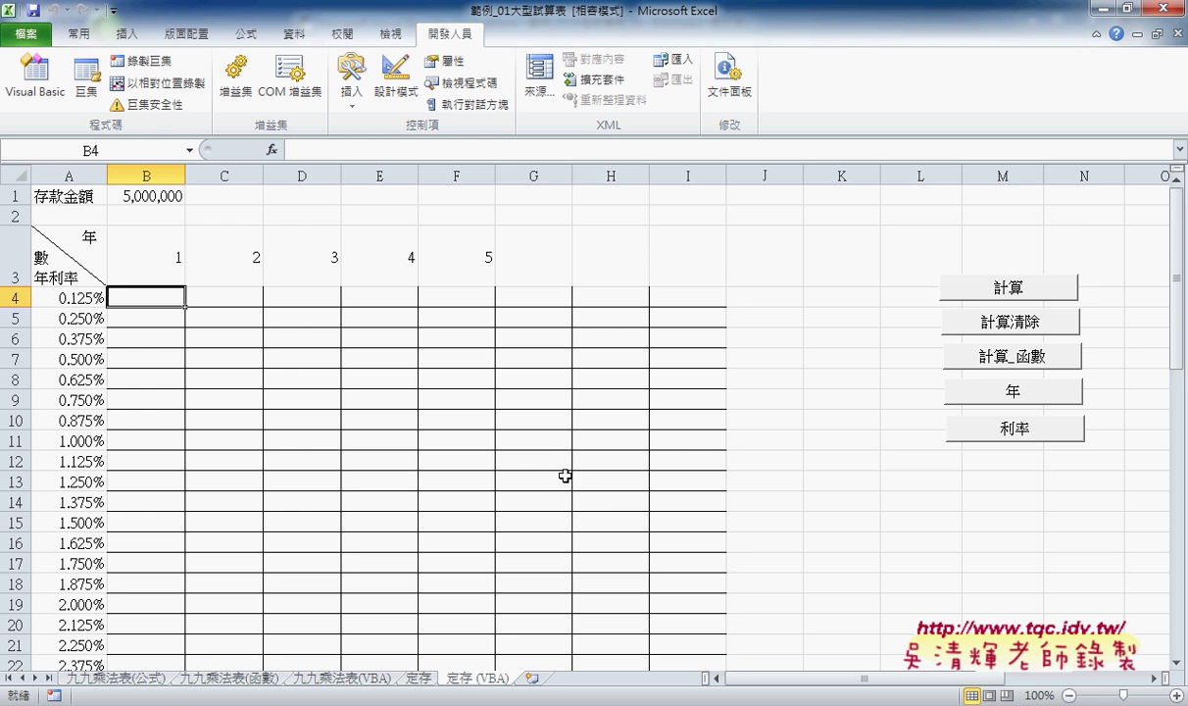
{"action": "scroll", "coordinate": [597, 494], "scroll_direction": "down", "scroll_amount": 1}
{"action": "scroll", "coordinate": [756, 560], "scroll_direction": "down", "scroll_amount": 2}
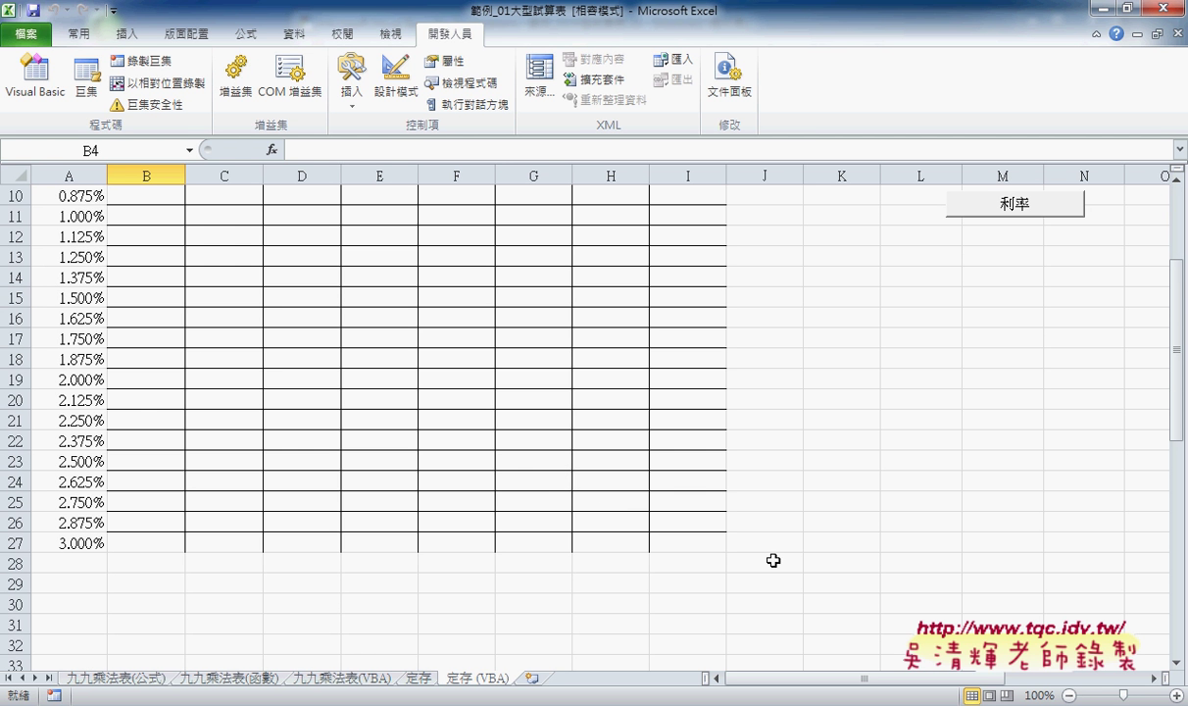
{"action": "left_click", "coordinate": [708, 545]}
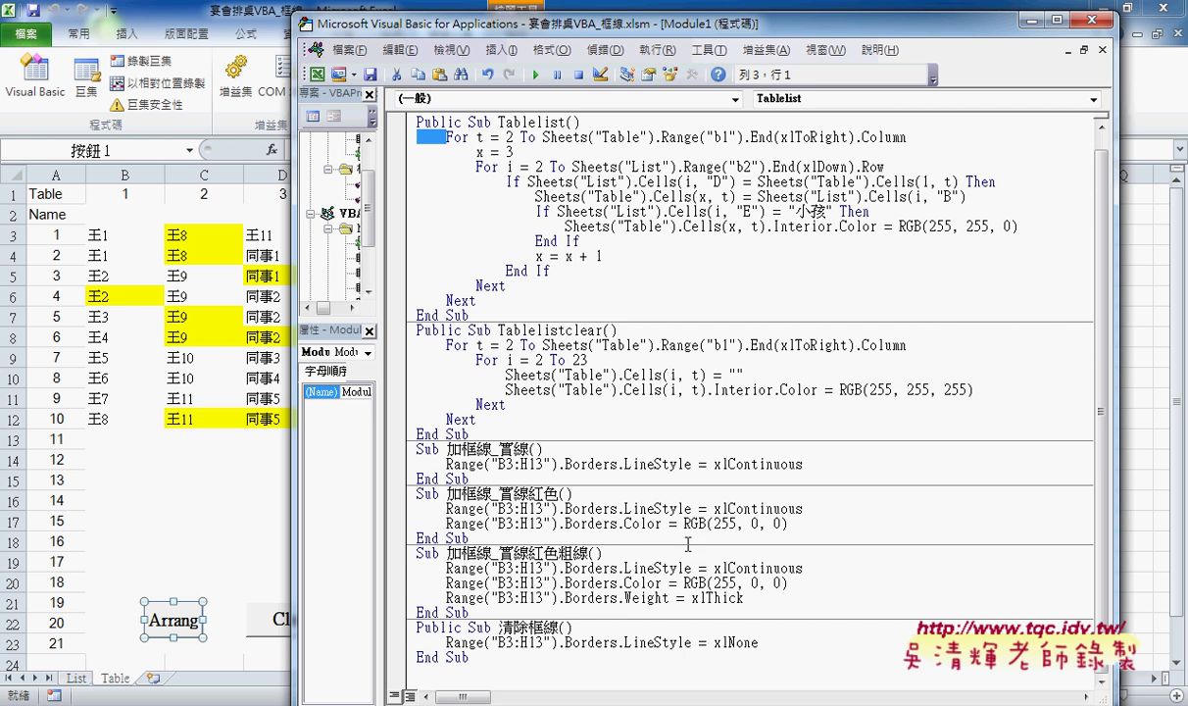
{"action": "left_click", "coordinate": [517, 462]}
{"action": "left_click", "coordinate": [498, 493]}
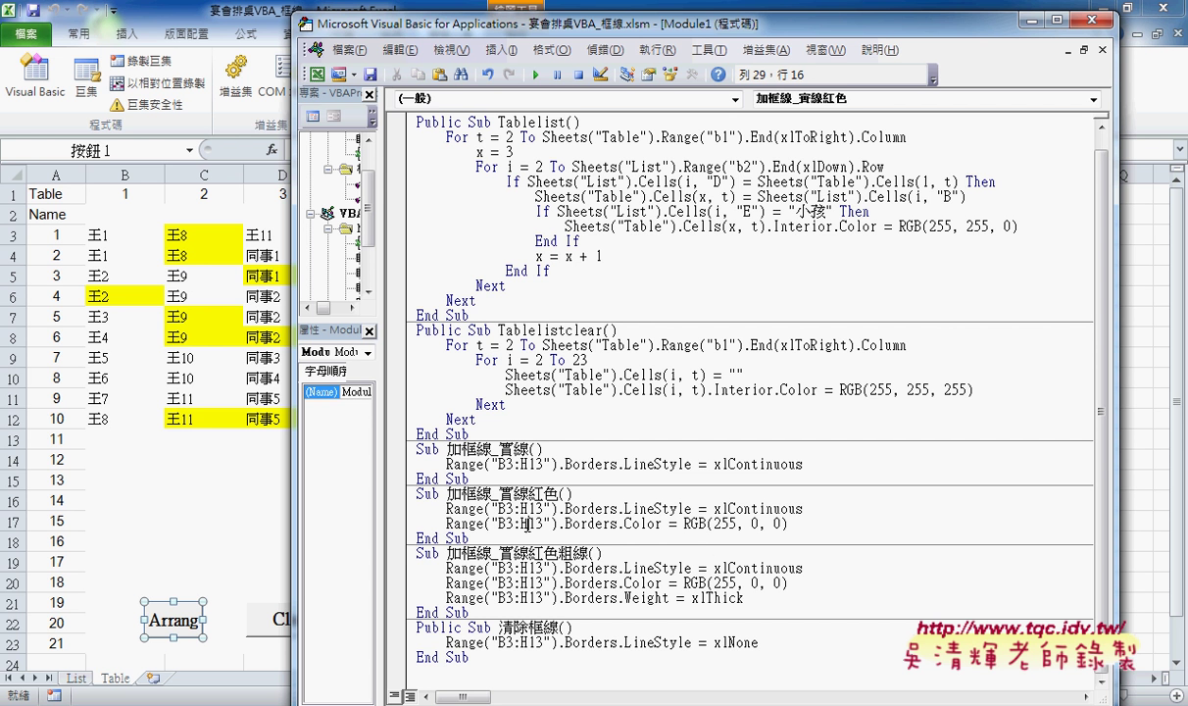
{"action": "left_click", "coordinate": [507, 555]}
{"action": "left_click", "coordinate": [535, 642]}
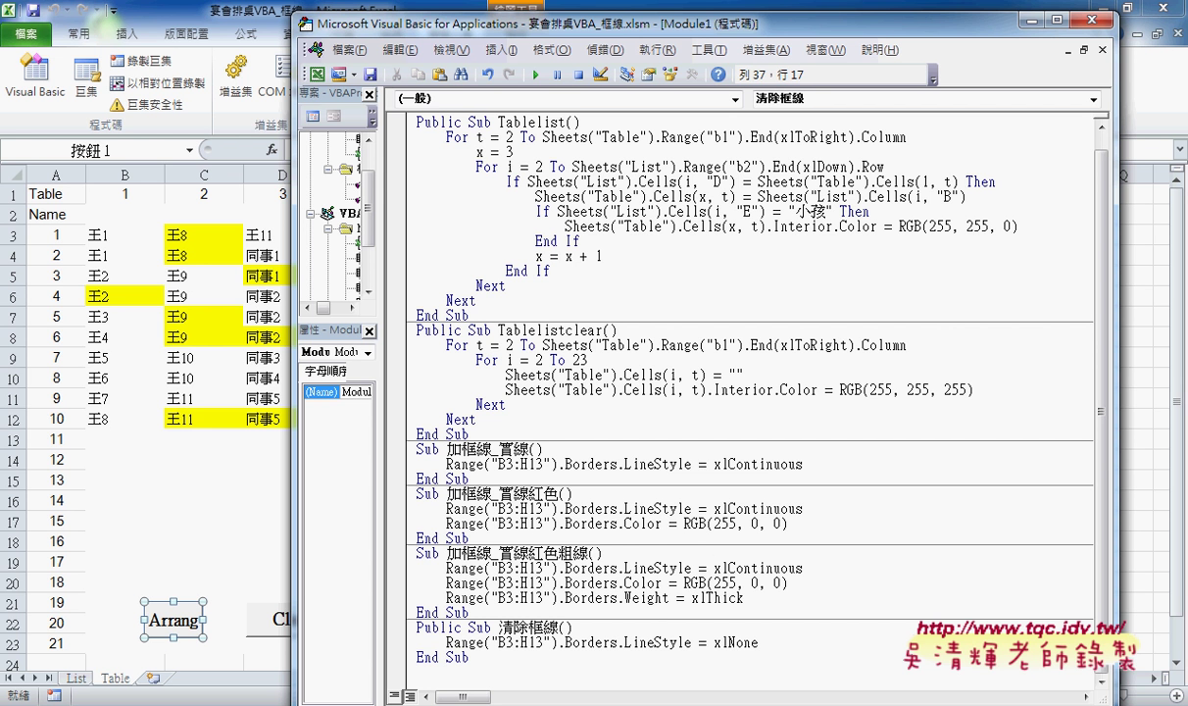
{"action": "left_click", "coordinate": [181, 610]}
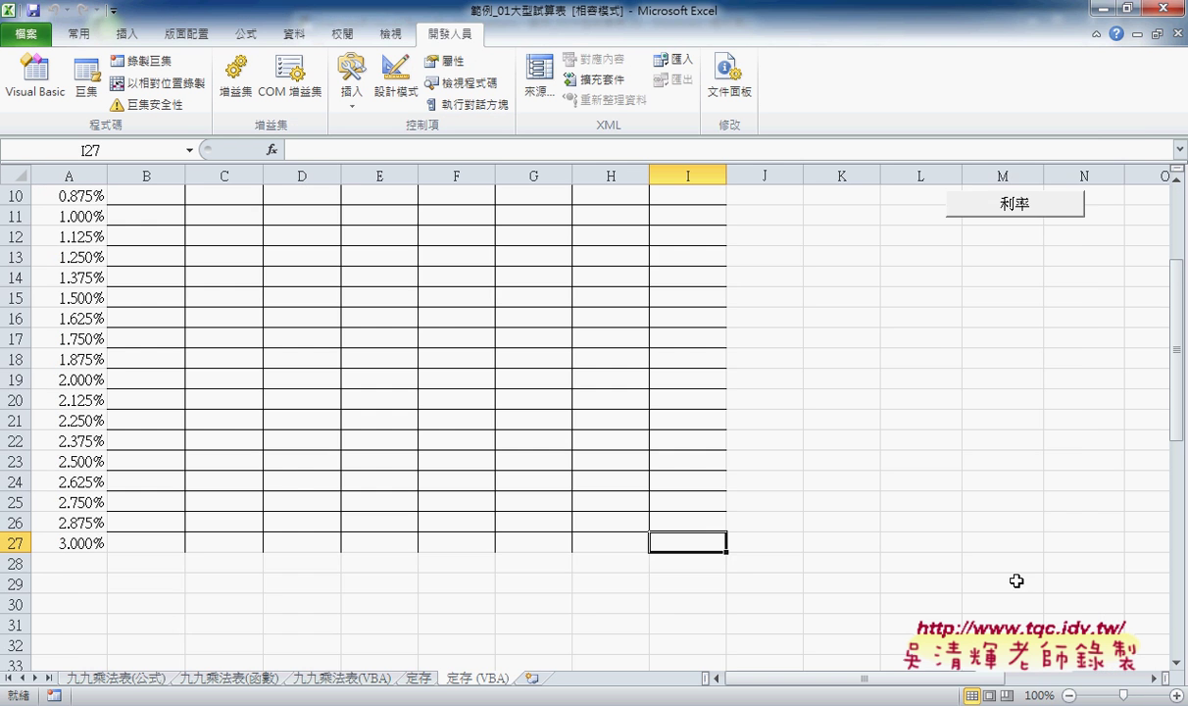
Step: Run the 年 macro with 8 years, then open the macro assigned to the 年 button
{"action": "scroll", "coordinate": [974, 552], "scroll_direction": "up", "scroll_amount": 3}
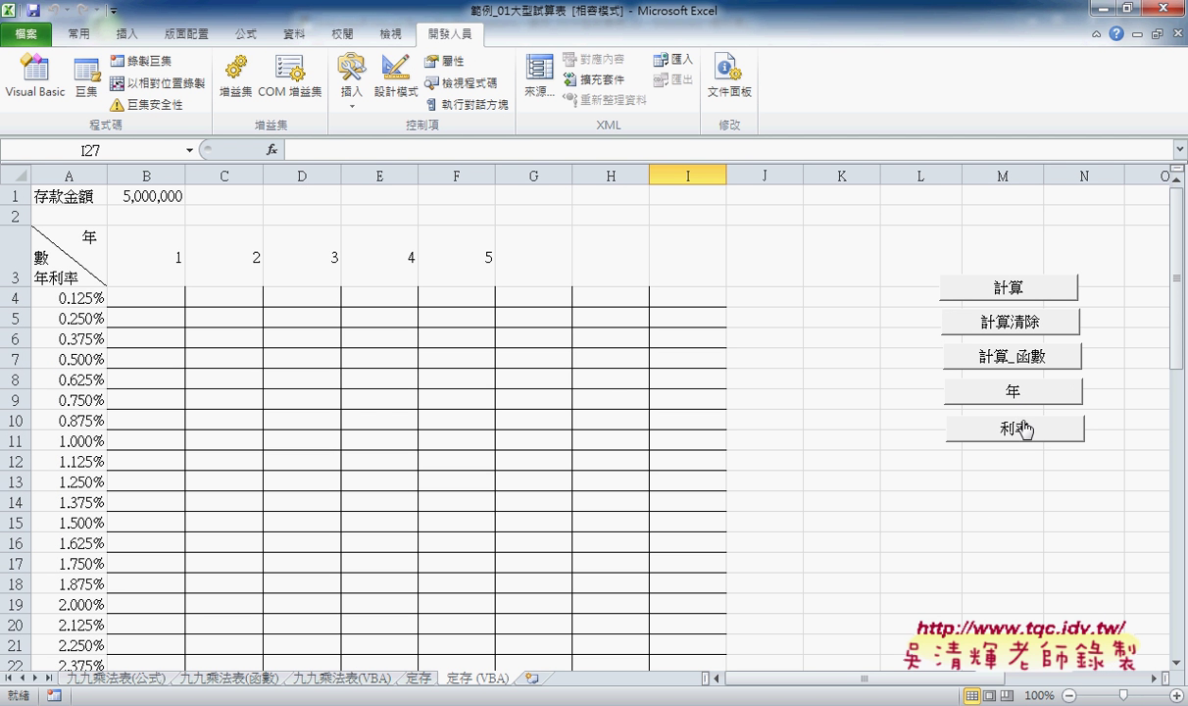
{"action": "left_click", "coordinate": [1021, 400]}
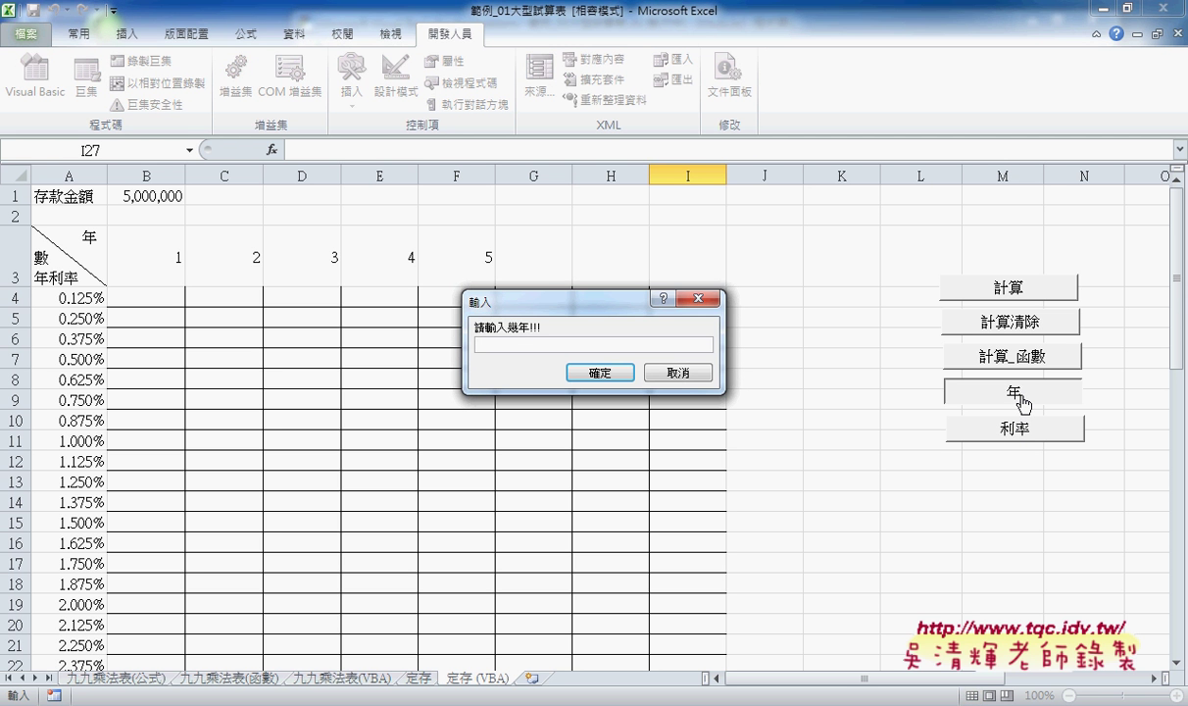
{"action": "type", "text": "8"}
{"action": "key", "text": "Return"}
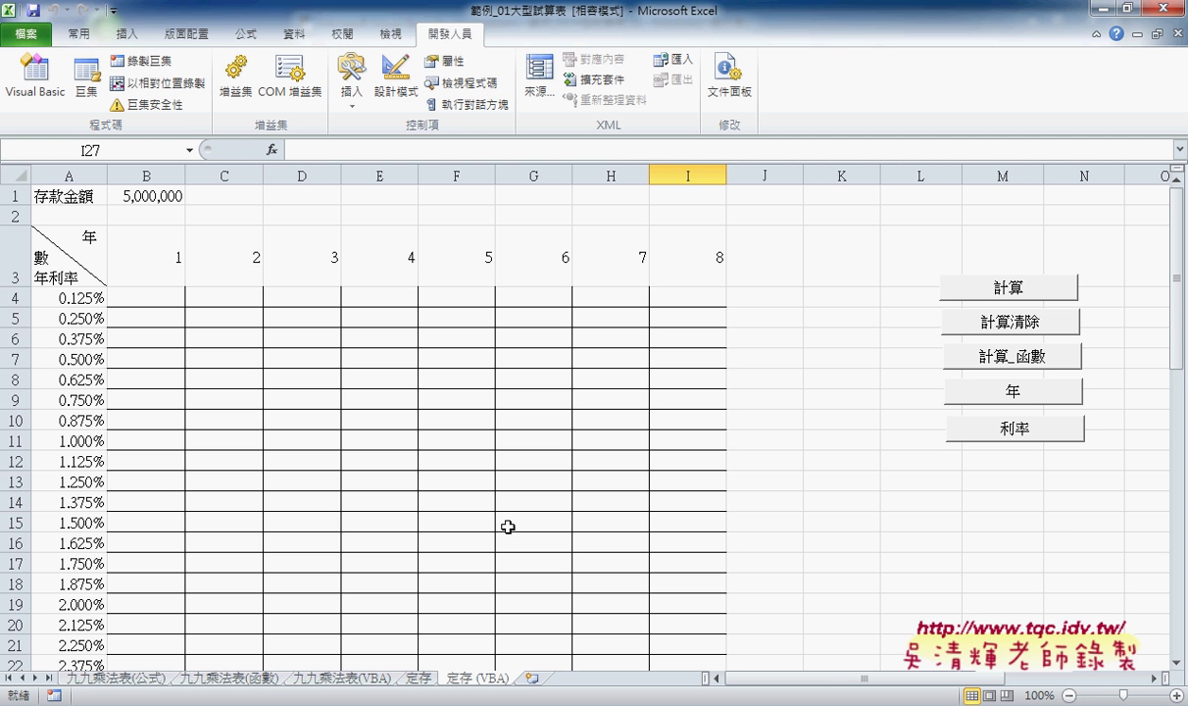
{"action": "right_click", "coordinate": [1013, 392]}
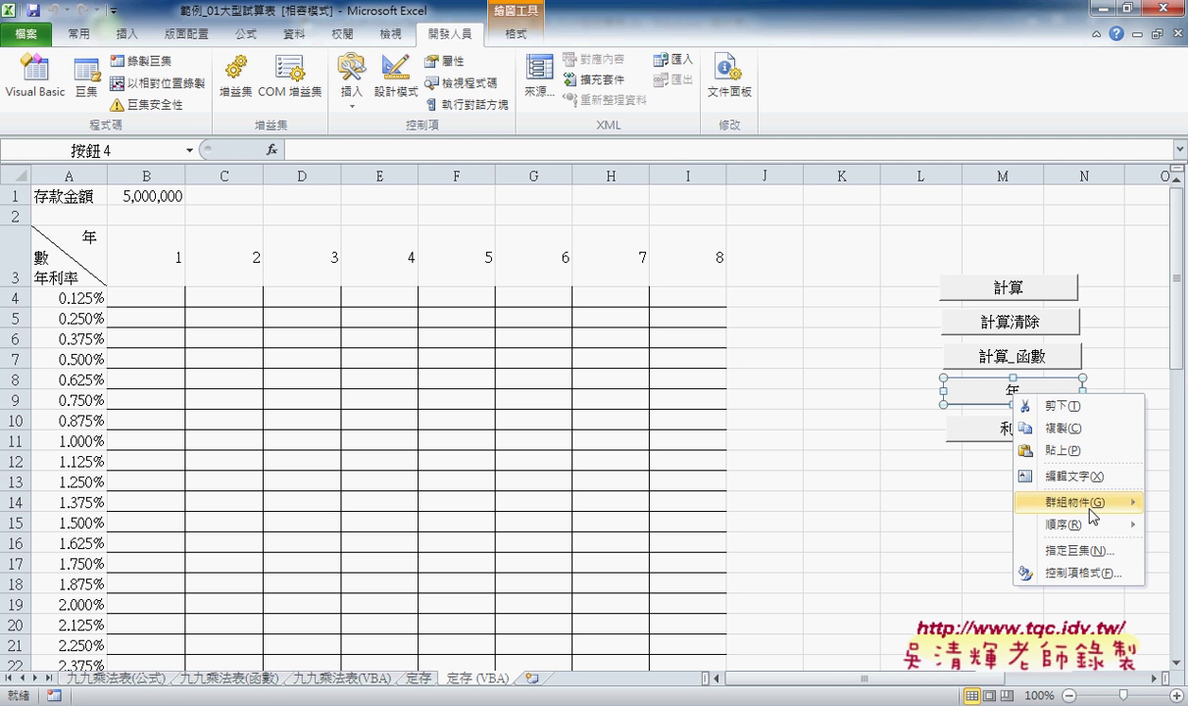
{"action": "left_click", "coordinate": [1058, 554]}
Step: Open the 年 macro's code and dock the editor on the right beside the sheet
{"action": "left_click", "coordinate": [1084, 448]}
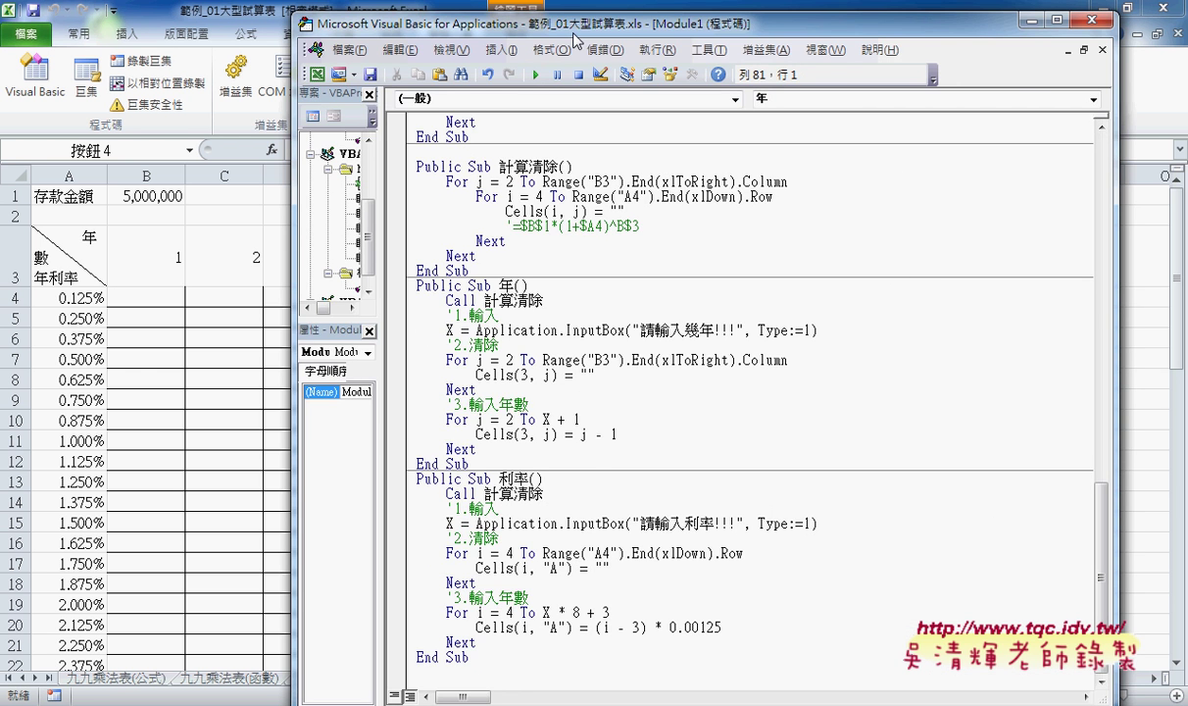
{"action": "left_click_drag", "start_coordinate": [583, 23], "coordinate": [837, 36]}
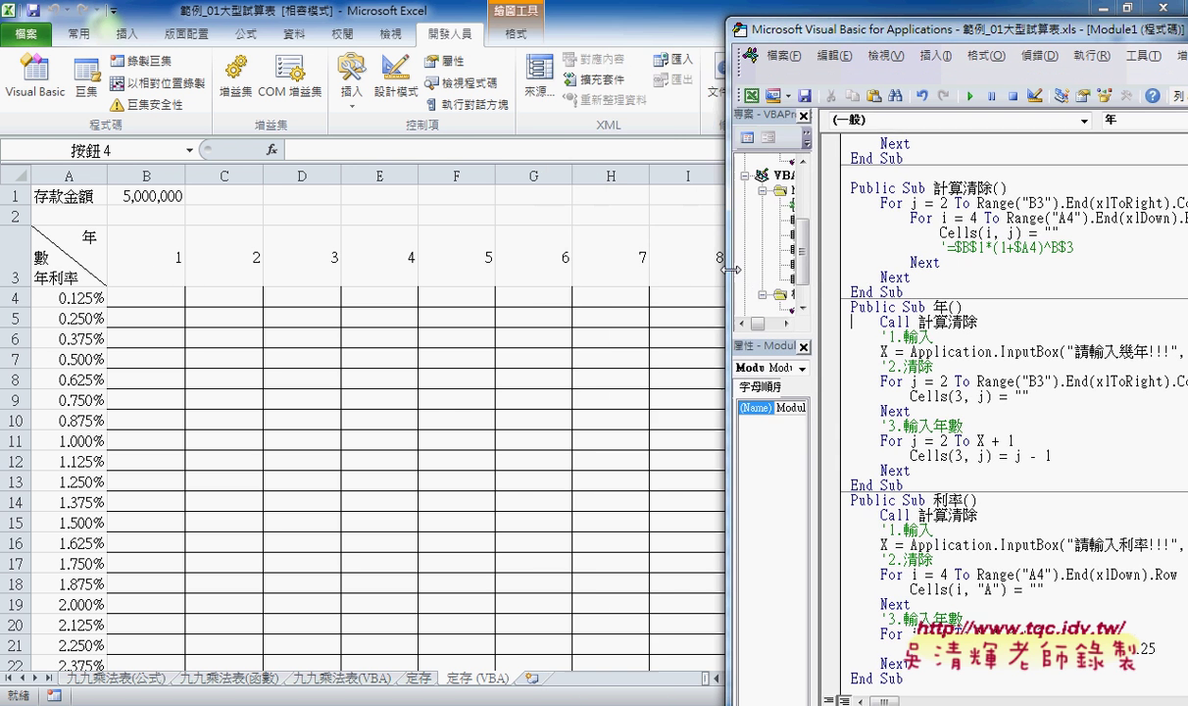
{"action": "left_click_drag", "start_coordinate": [560, 268], "coordinate": [759, 268]}
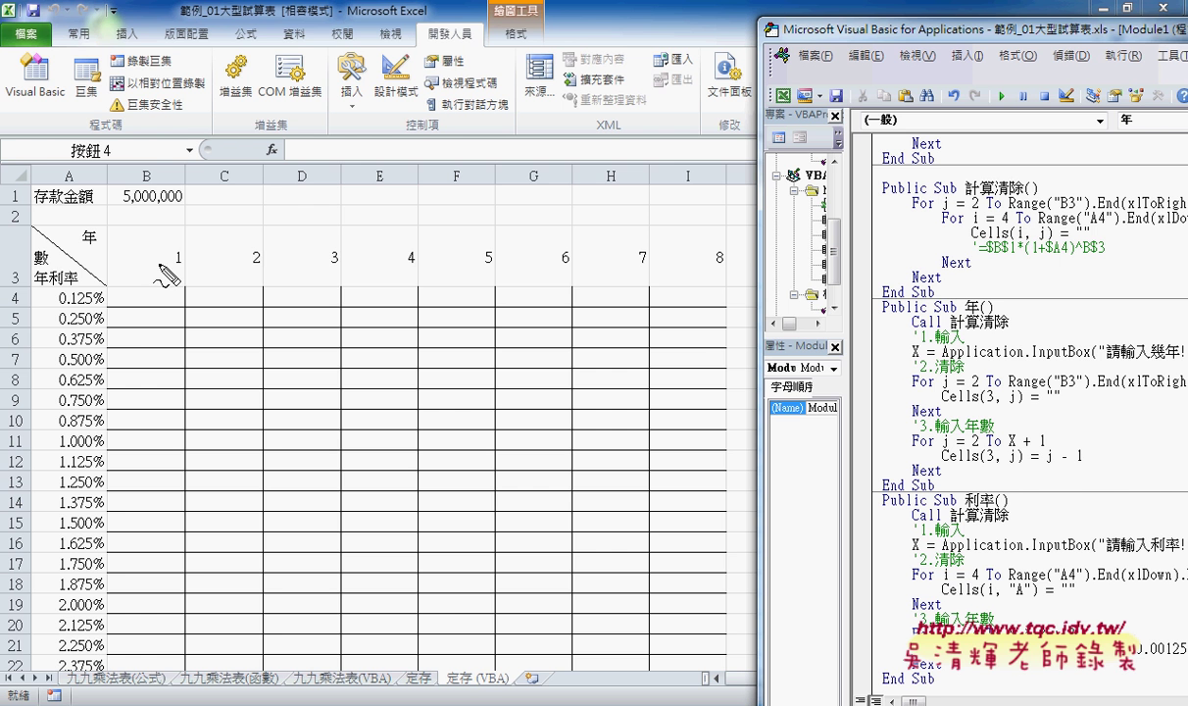
Step: Mark up the row 3 year headers, column I and column A rates, then add a blank line under Public Sub 年()
{"action": "mouse_move", "coordinate": [149, 263]}
{"action": "left_mouse_down"}
{"action": "mouse_move", "coordinate": [339, 257]}
{"action": "mouse_move", "coordinate": [336, 282]}
{"action": "left_mouse_up"}
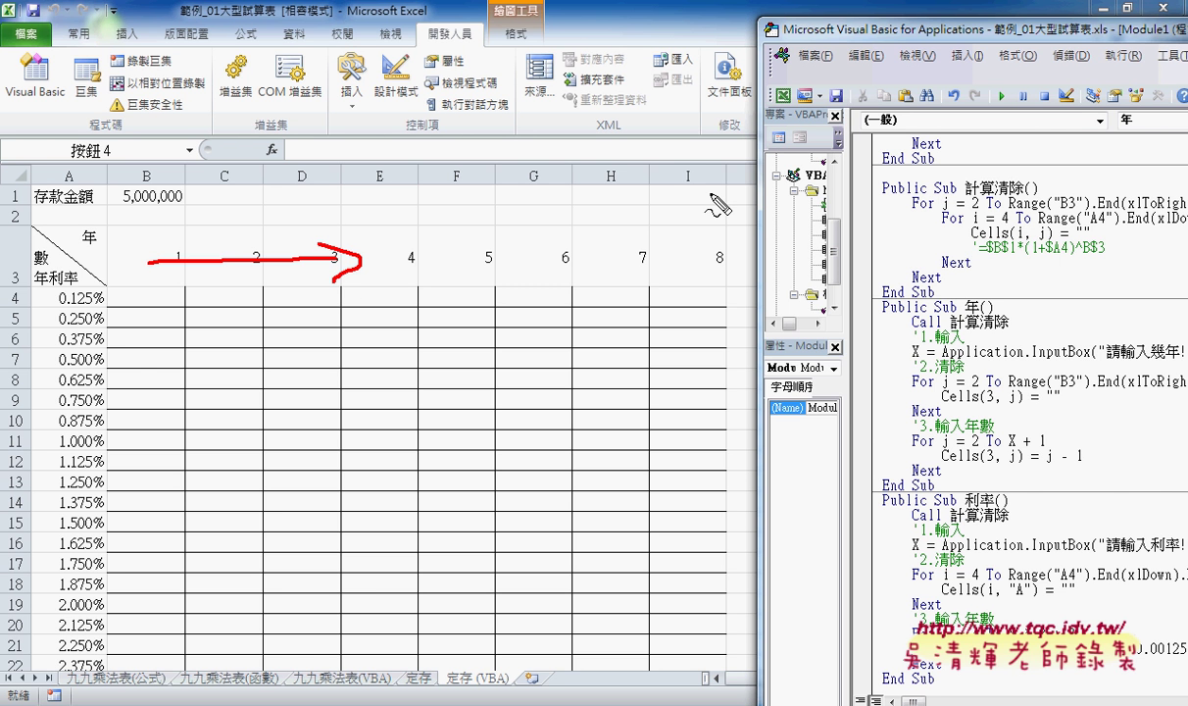
{"action": "left_click_drag", "start_coordinate": [684, 149], "coordinate": [702, 192]}
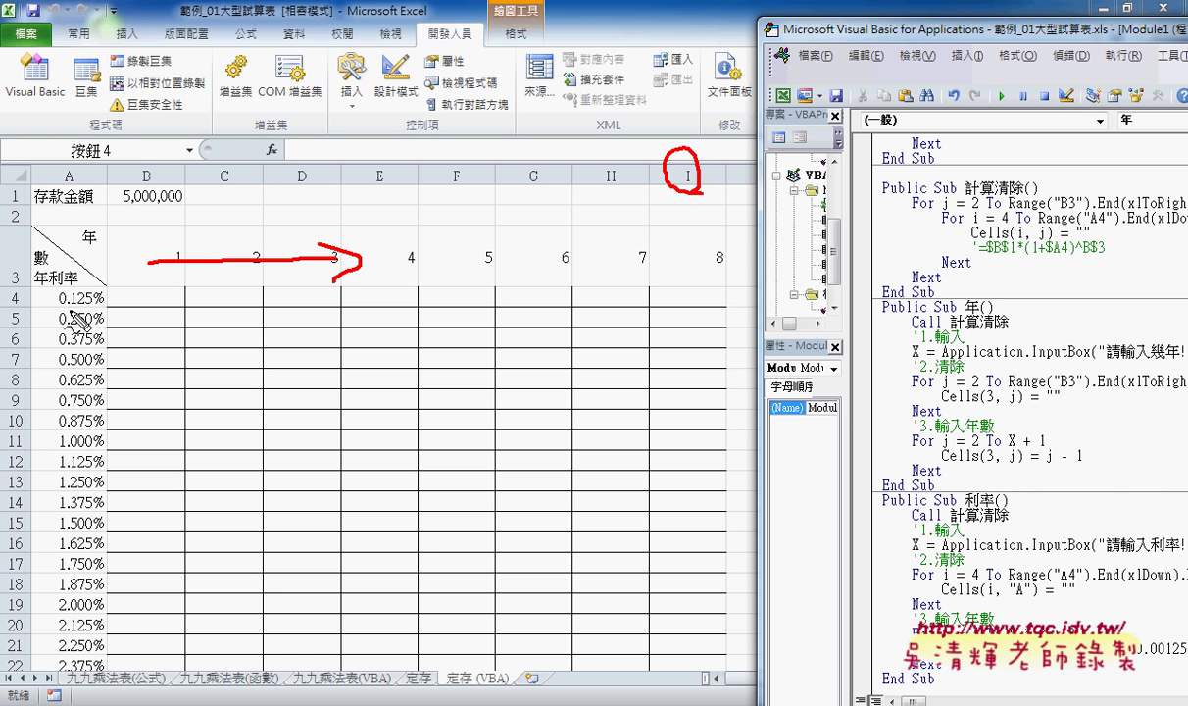
{"action": "mouse_move", "coordinate": [70, 296]}
{"action": "left_mouse_down"}
{"action": "mouse_move", "coordinate": [68, 417]}
{"action": "mouse_move", "coordinate": [91, 389]}
{"action": "left_mouse_up"}
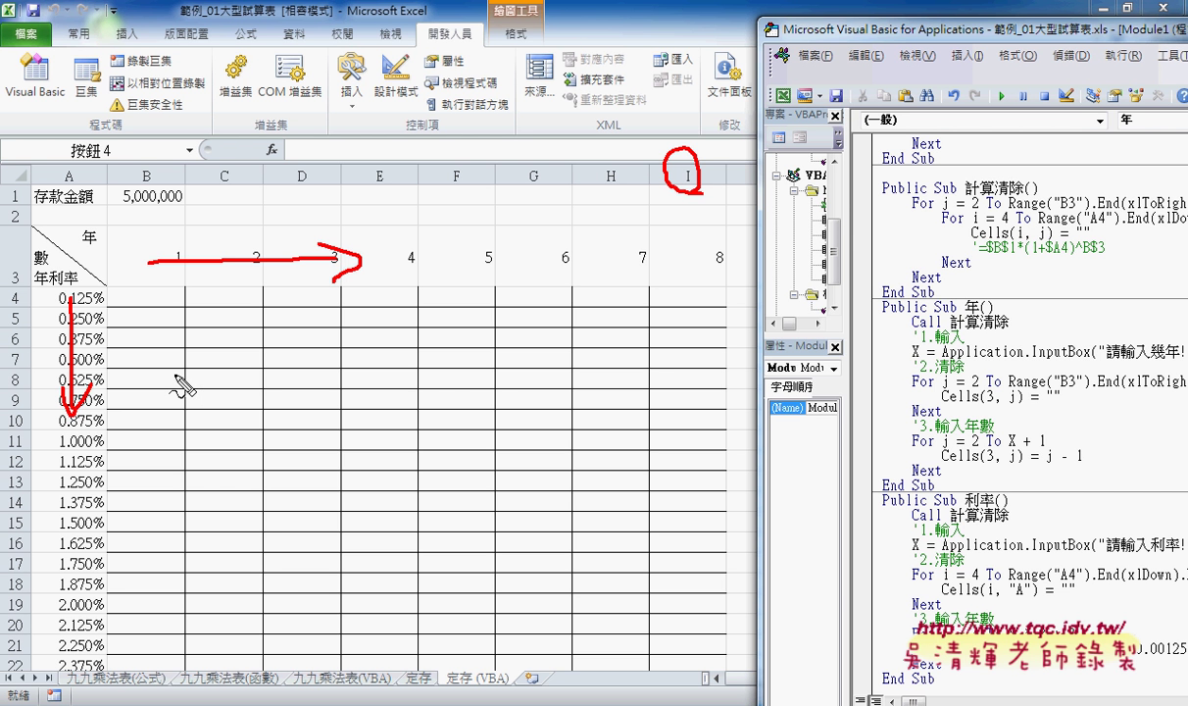
{"action": "key", "text": "Escape"}
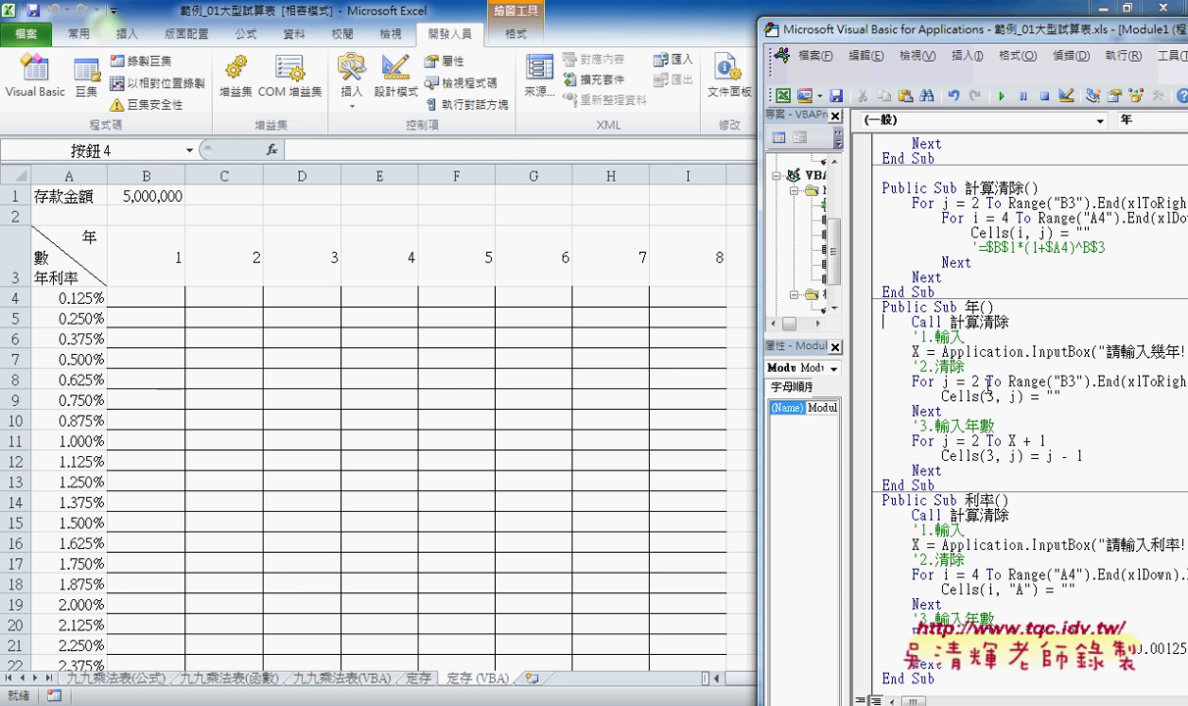
{"action": "key", "text": "Return"}
{"action": "key", "text": "Up"}
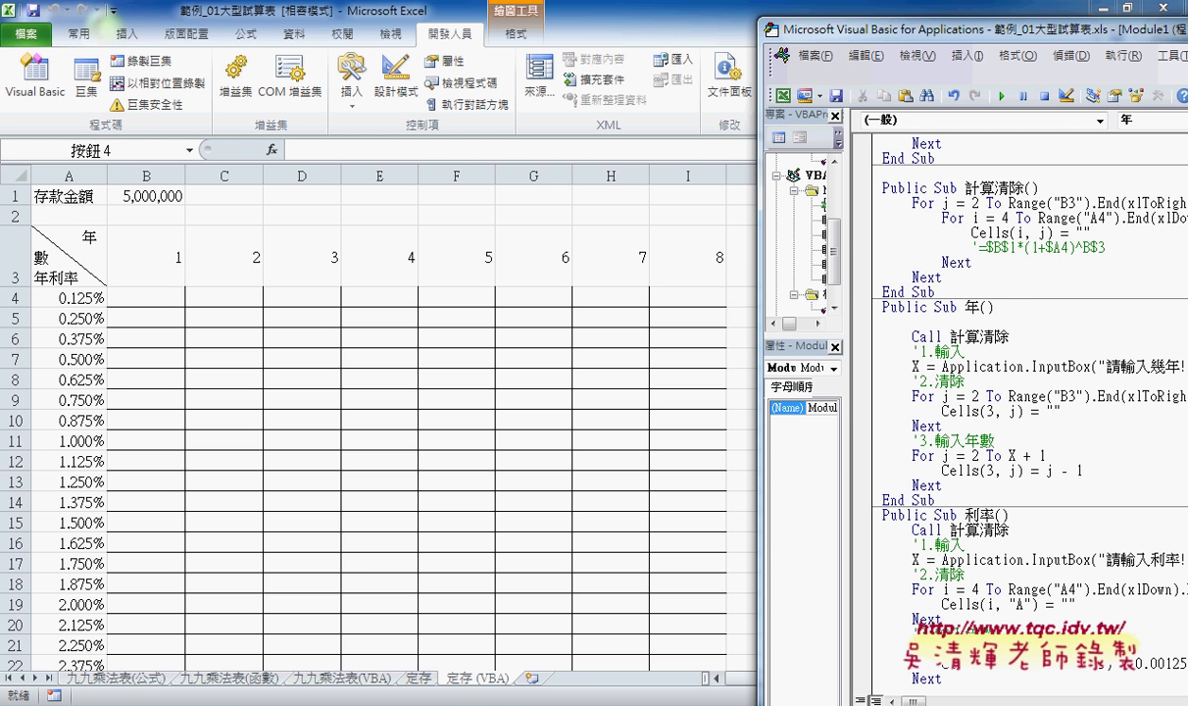
Step: Add the comment '清除框線 at the top of the 年 macro body
{"action": "key", "text": "Return"}
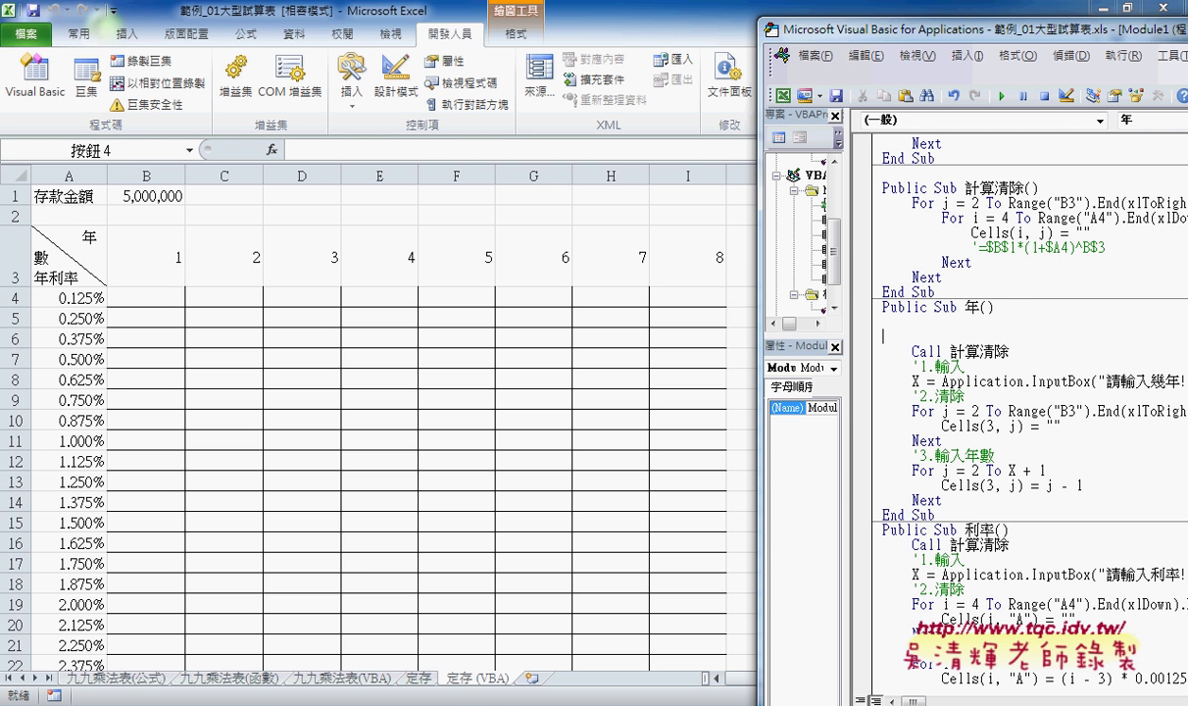
{"action": "key", "text": "Up"}
{"action": "key", "text": "Tab"}
{"action": "type", "text": "'"}
{"action": "type", "text": "ㄑㄧㄥ"}
{"action": "key", "text": "space"}
{"action": "type", "text": "ㄔㄨˊ"}
{"action": "type", "text": "ㄎㄨㄤㄎㄨㄢˋ"}
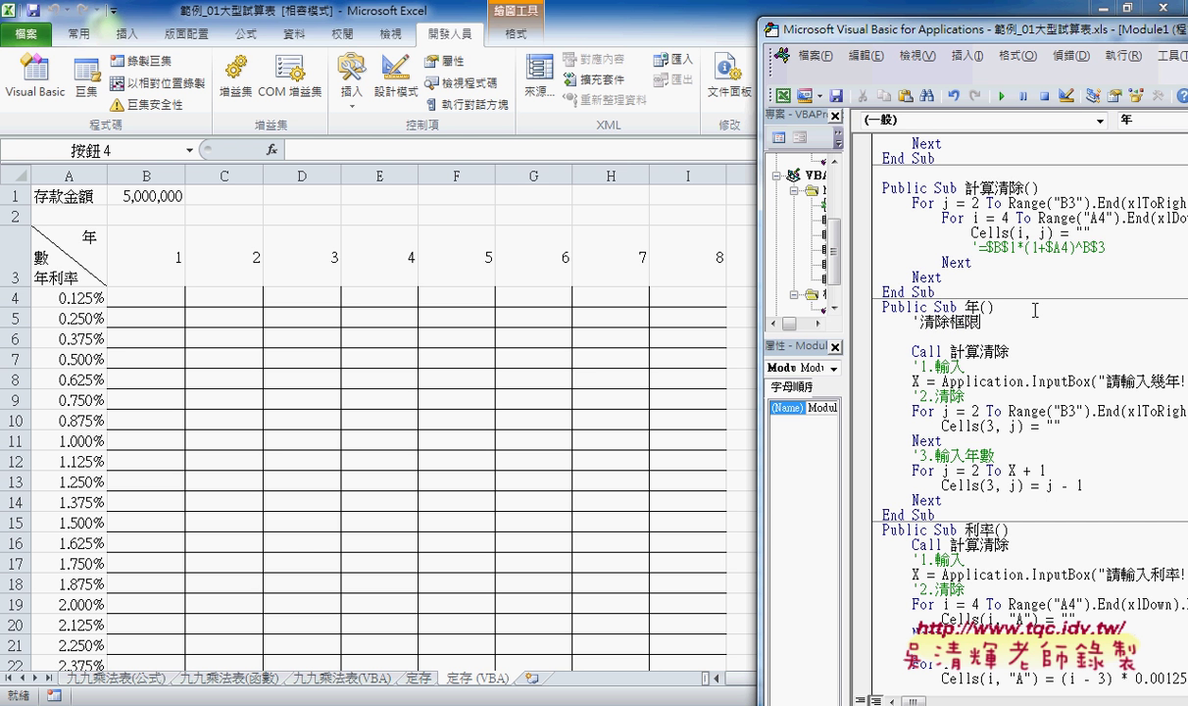
{"action": "key", "text": "Down"}
{"action": "key", "text": "Down"}
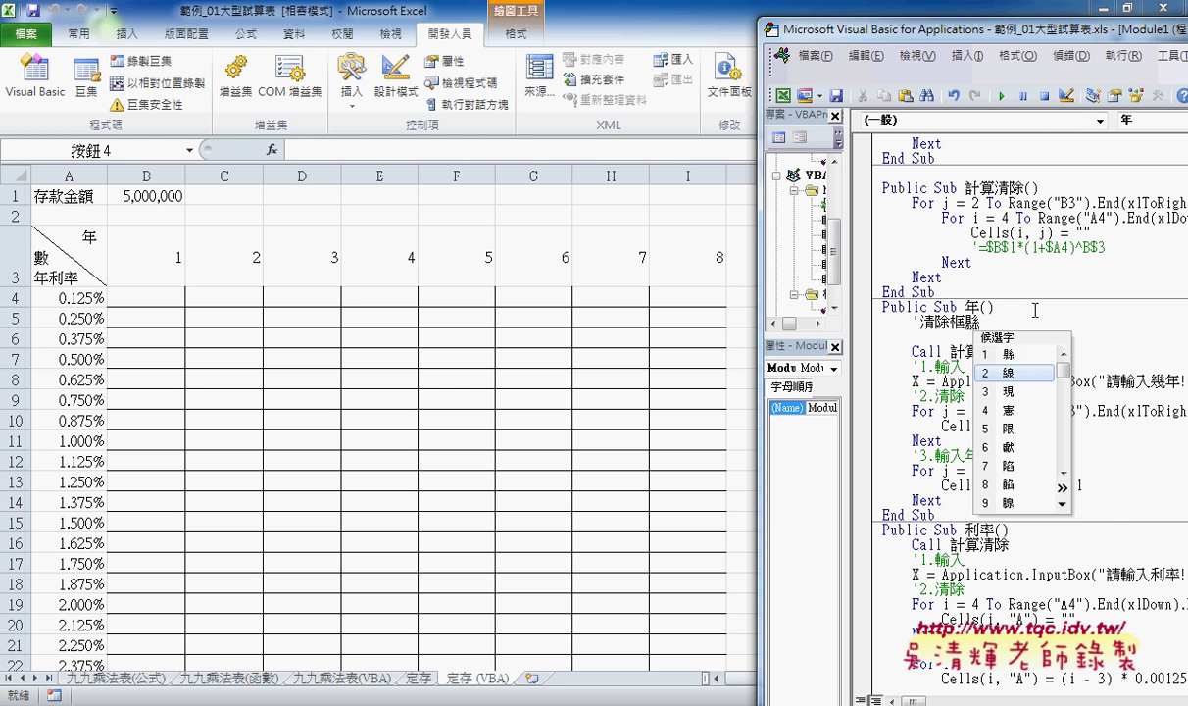
{"action": "key", "text": "Return"}
{"action": "key", "text": "Down"}
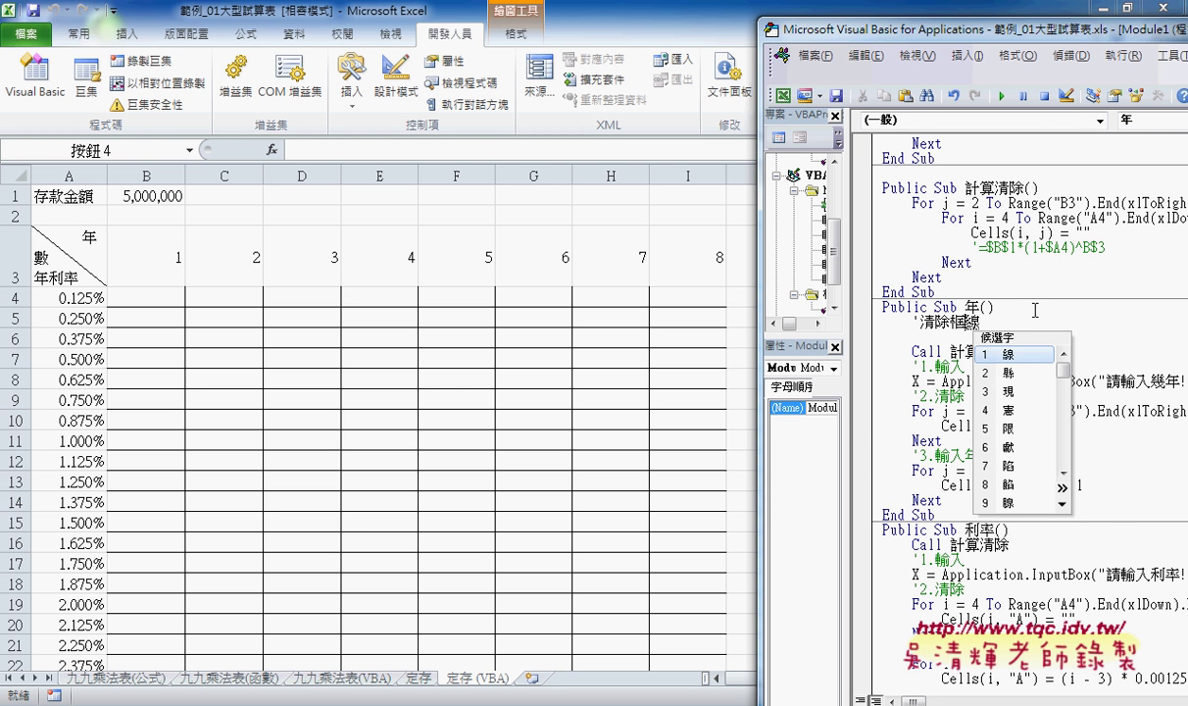
{"action": "key", "text": "Return"}
{"action": "key", "text": "Down"}
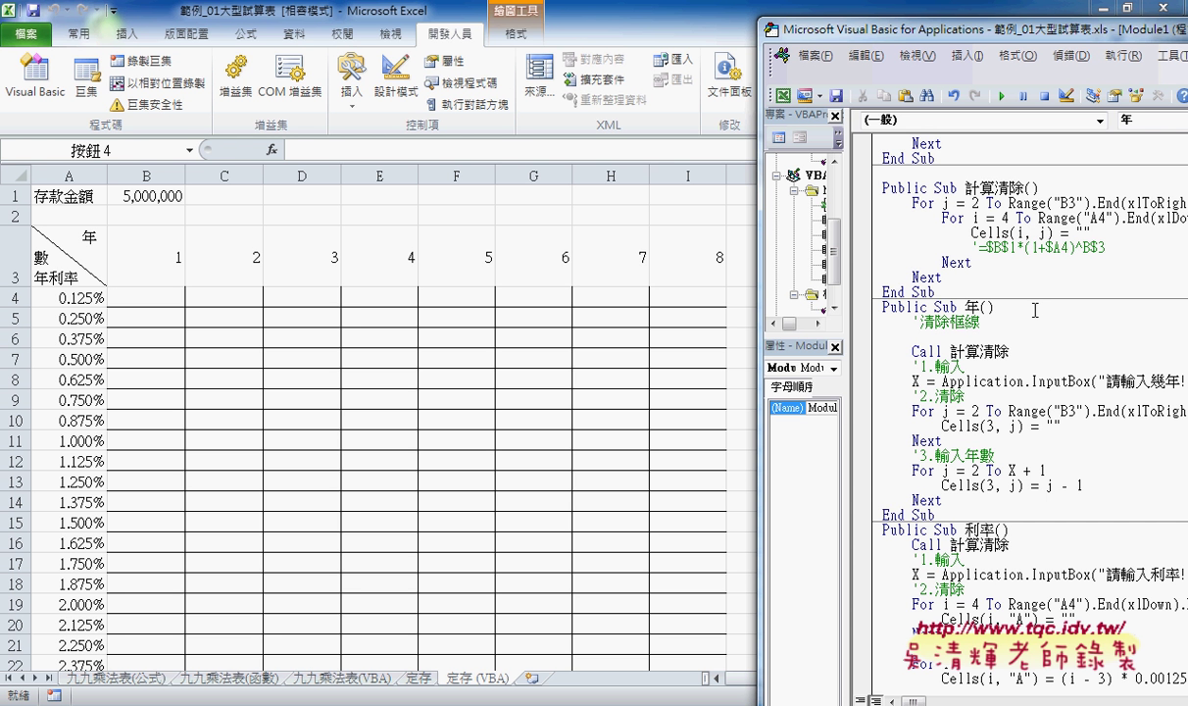
Step: Begin the line below the comment with range("
{"action": "type", "text": "ㄜ"}
{"action": "key", "text": "BackSpace"}
{"action": "type", "text": "ran"}
{"action": "type", "text": "ge("}
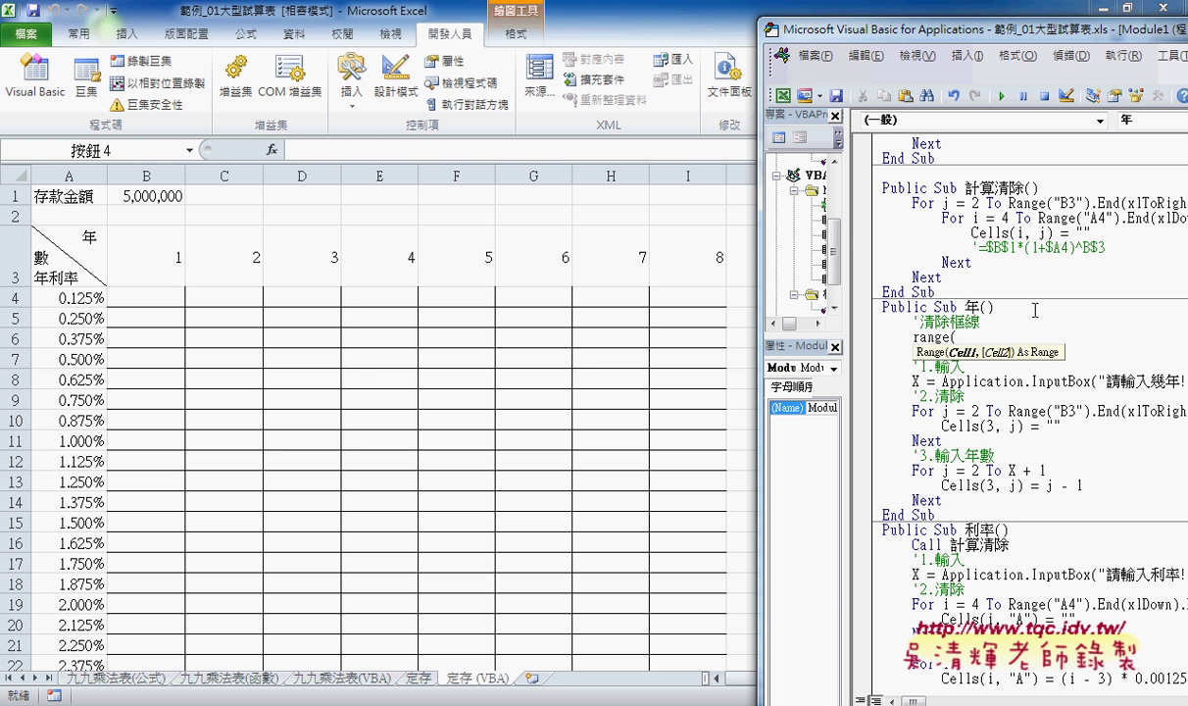
{"action": "type", "text": "\""}
Step: Select I27, the table's bottom-right corner, then switch to the code editor
{"action": "left_click", "coordinate": [703, 622]}
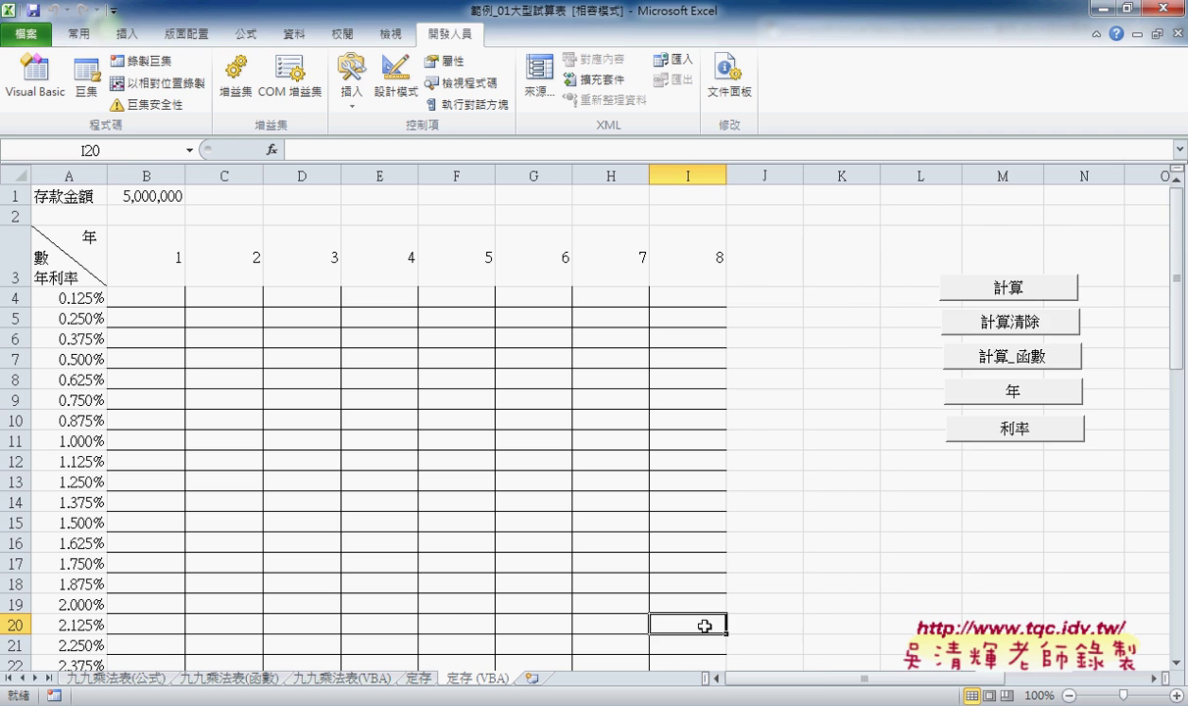
{"action": "scroll", "coordinate": [703, 629], "scroll_direction": "down", "scroll_amount": 4}
{"action": "left_click", "coordinate": [697, 478]}
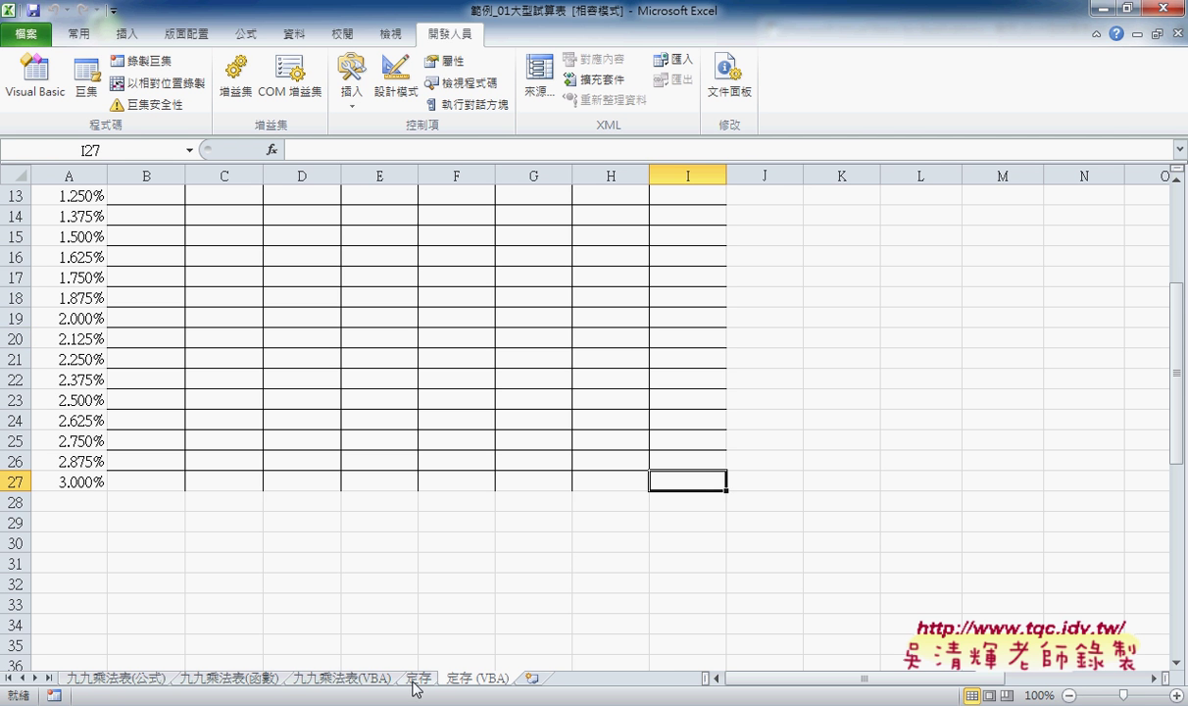
{"action": "key", "text": "alt+F11"}
{"action": "left_click", "coordinate": [694, 586]}
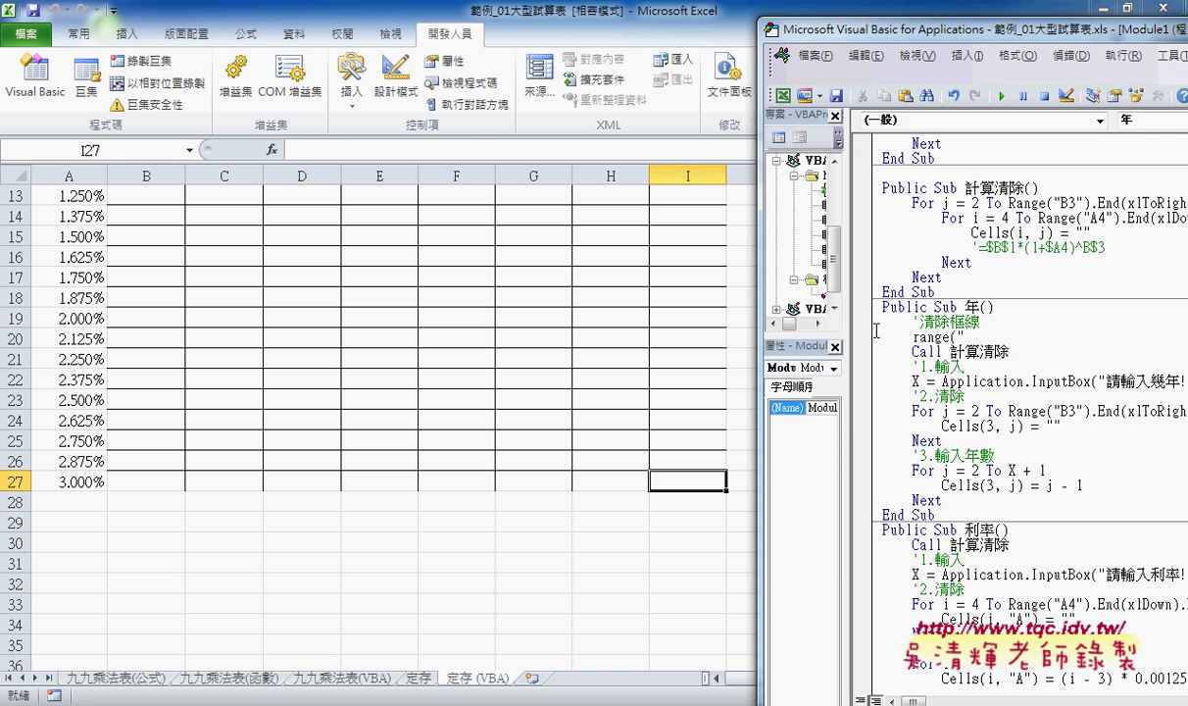
Step: Select B4, the table's first data cell, and bring the macro code back in front
{"action": "left_click", "coordinate": [294, 297]}
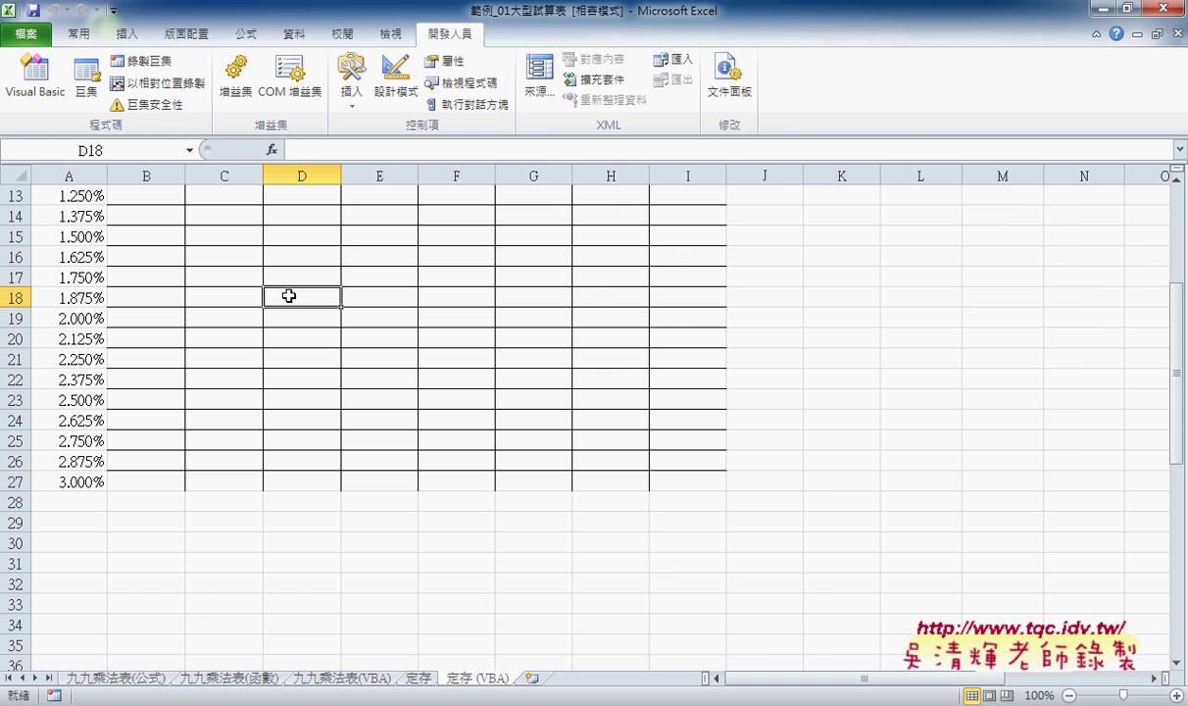
{"action": "scroll", "coordinate": [290, 295], "scroll_direction": "up", "scroll_amount": 4}
{"action": "left_click", "coordinate": [147, 298]}
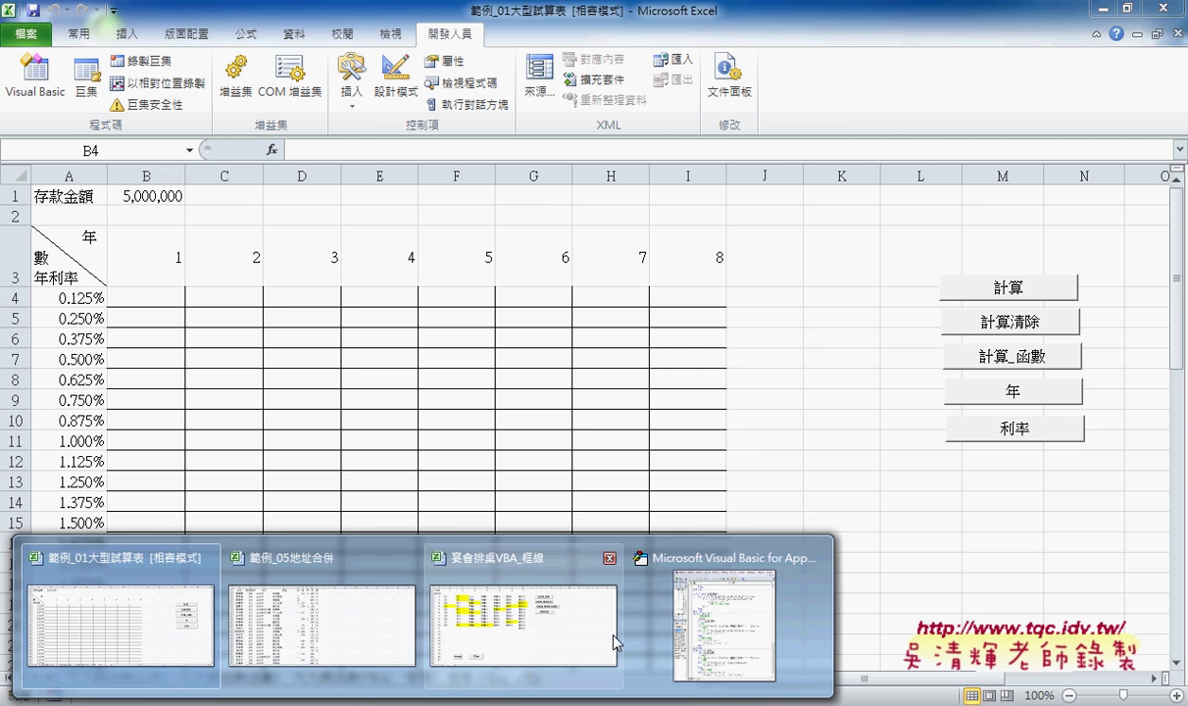
{"action": "left_click", "coordinate": [721, 630]}
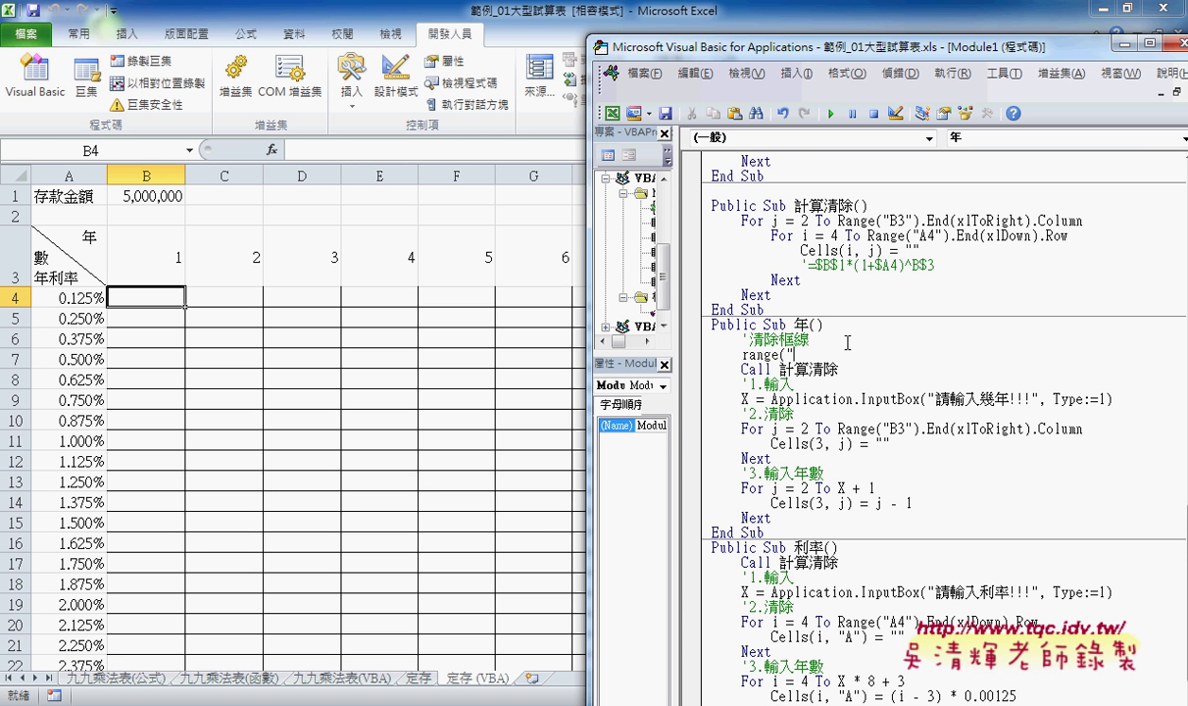
Step: Remove the stray quote and start the range as Range(Cells(4, "B"),
{"action": "key", "text": "BackSpace"}
{"action": "type", "text": "ce"}
{"action": "type", "text": "lls("}
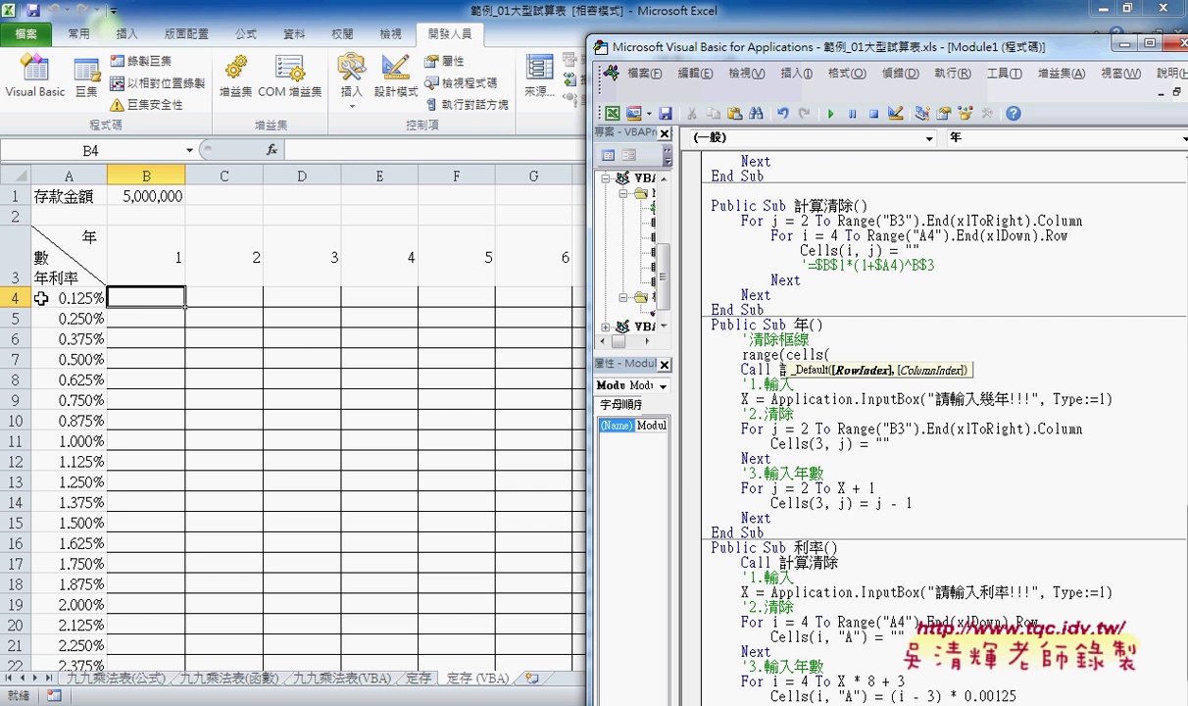
{"action": "type", "text": "4"}
{"action": "type", "text": ",2"}
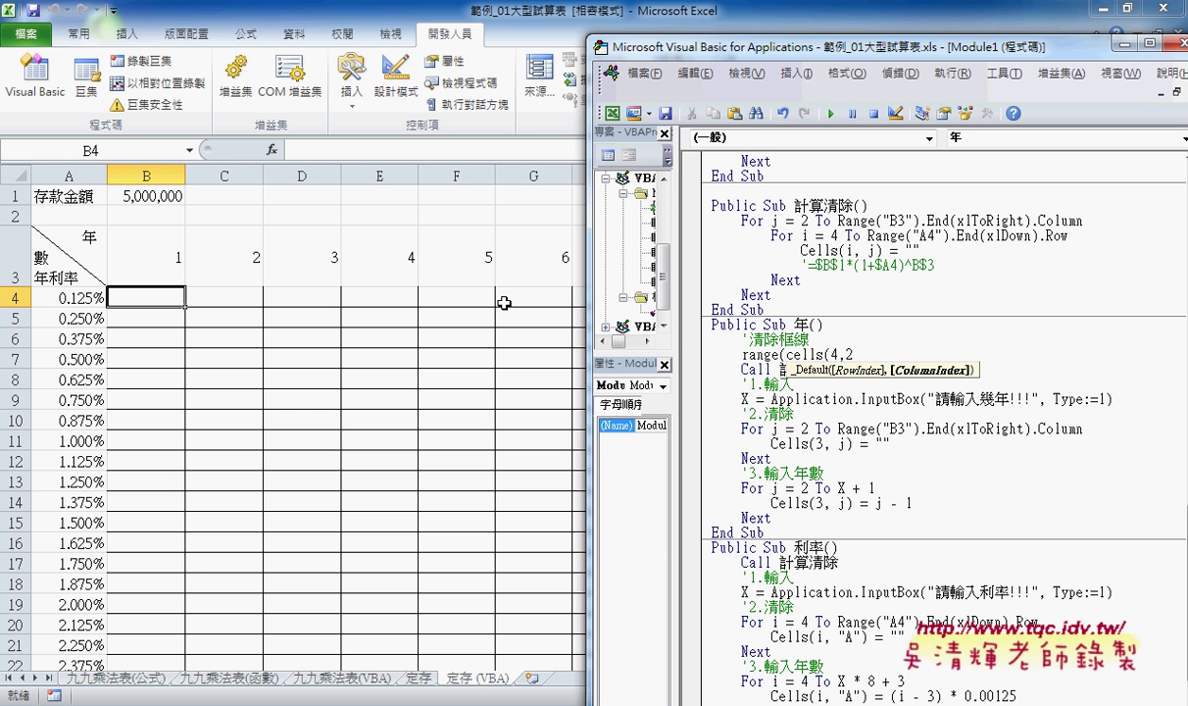
{"action": "key", "text": "BackSpace"}
{"action": "type", "text": "\""}
{"action": "type", "text": "B\")"}
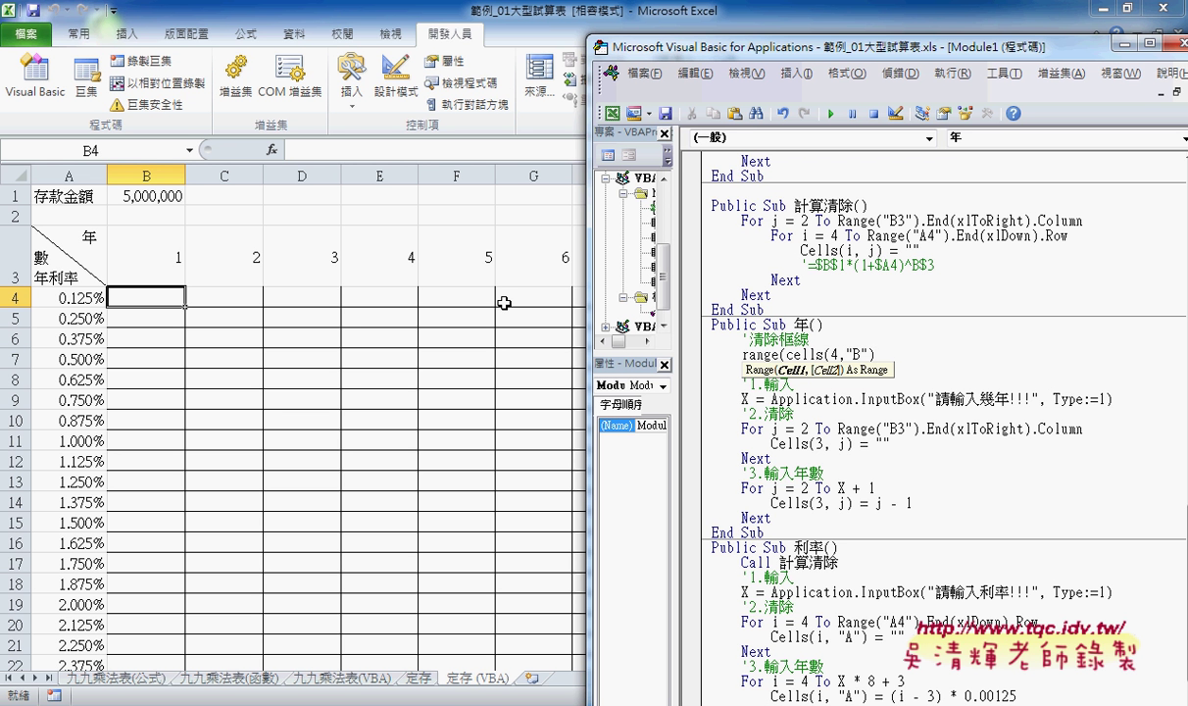
{"action": "type", "text": ","}
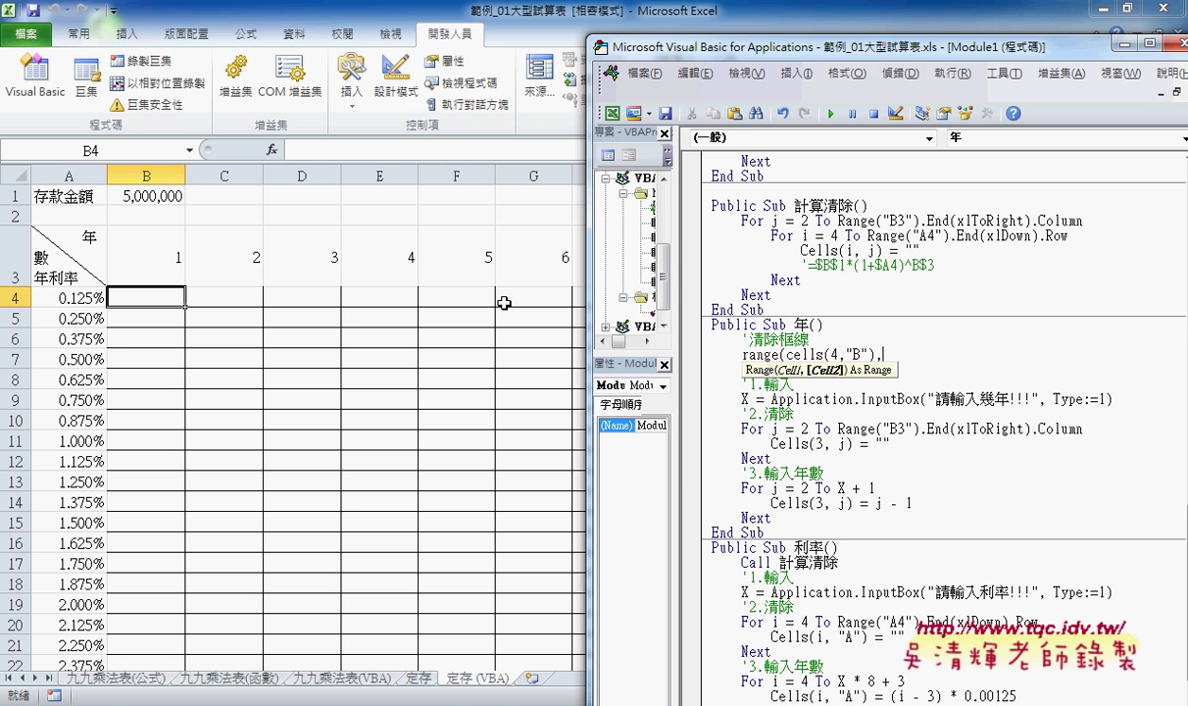
Step: Finish the line with Cells(r, c)).Borders.LineStyle = xlNone
{"action": "type", "text": "c"}
{"action": "type", "text": "ells"}
{"action": "type", "text": "("}
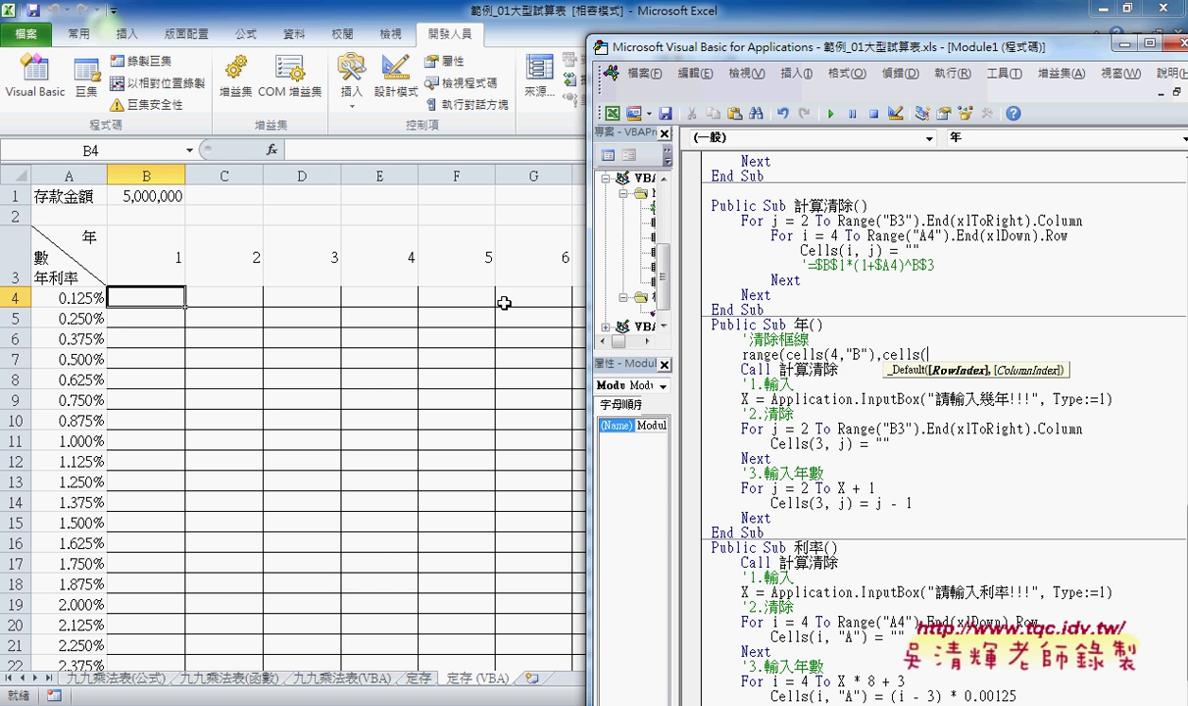
{"action": "type", "text": "r"}
{"action": "type", "text": ","}
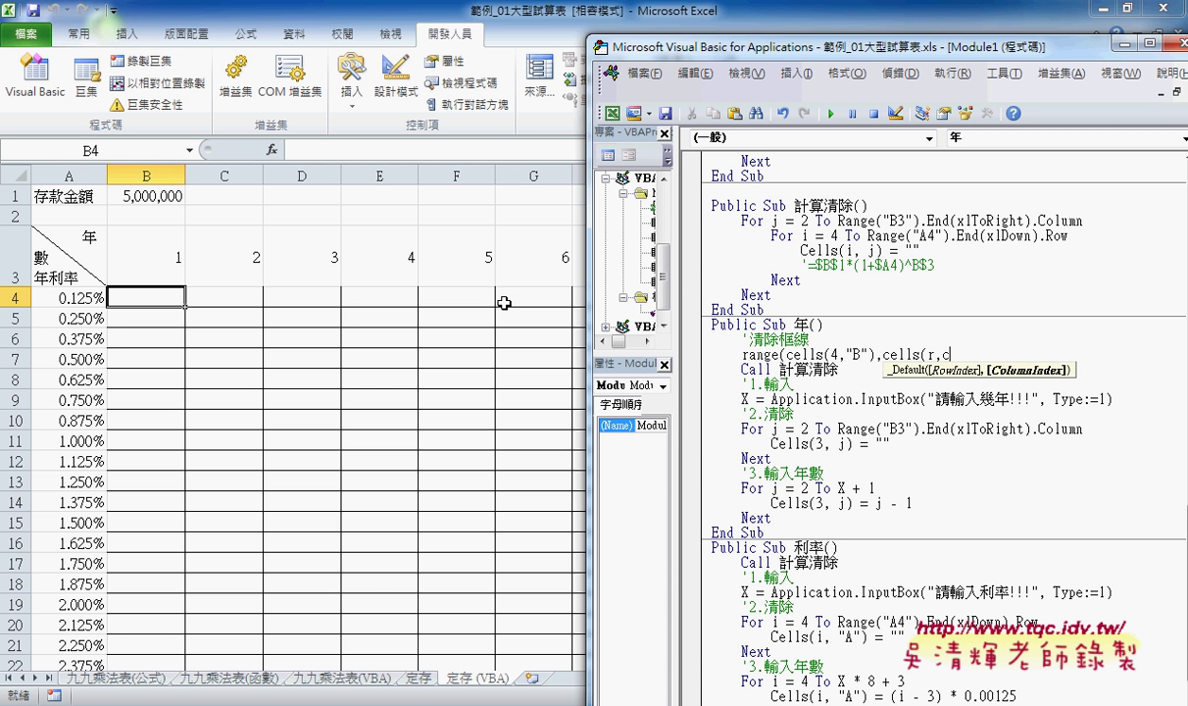
{"action": "type", "text": "c))"}
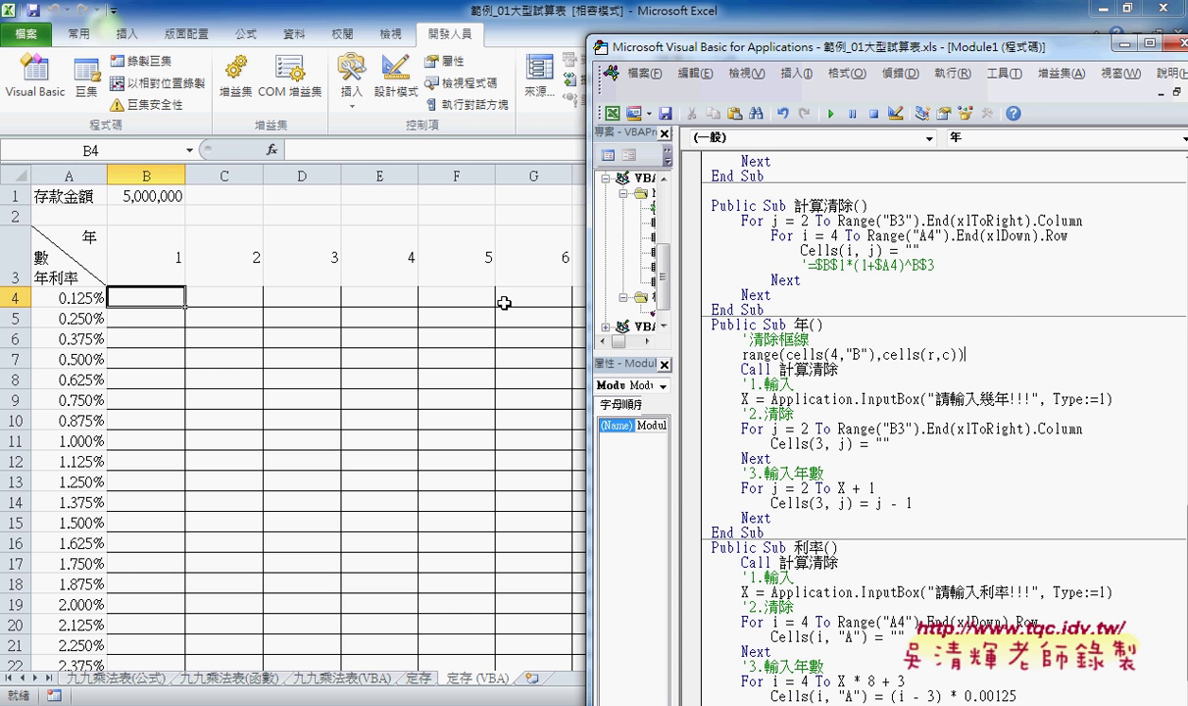
{"action": "type", "text": "."}
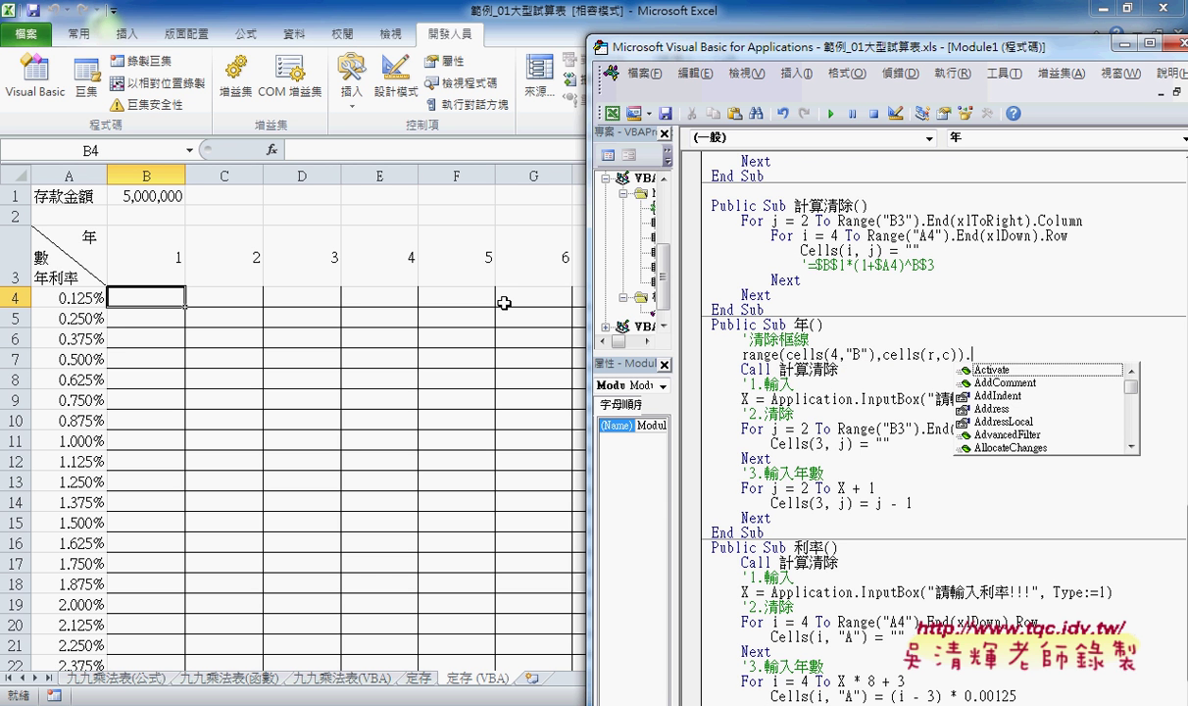
{"action": "type", "text": "b"}
{"action": "key", "text": "Down"}
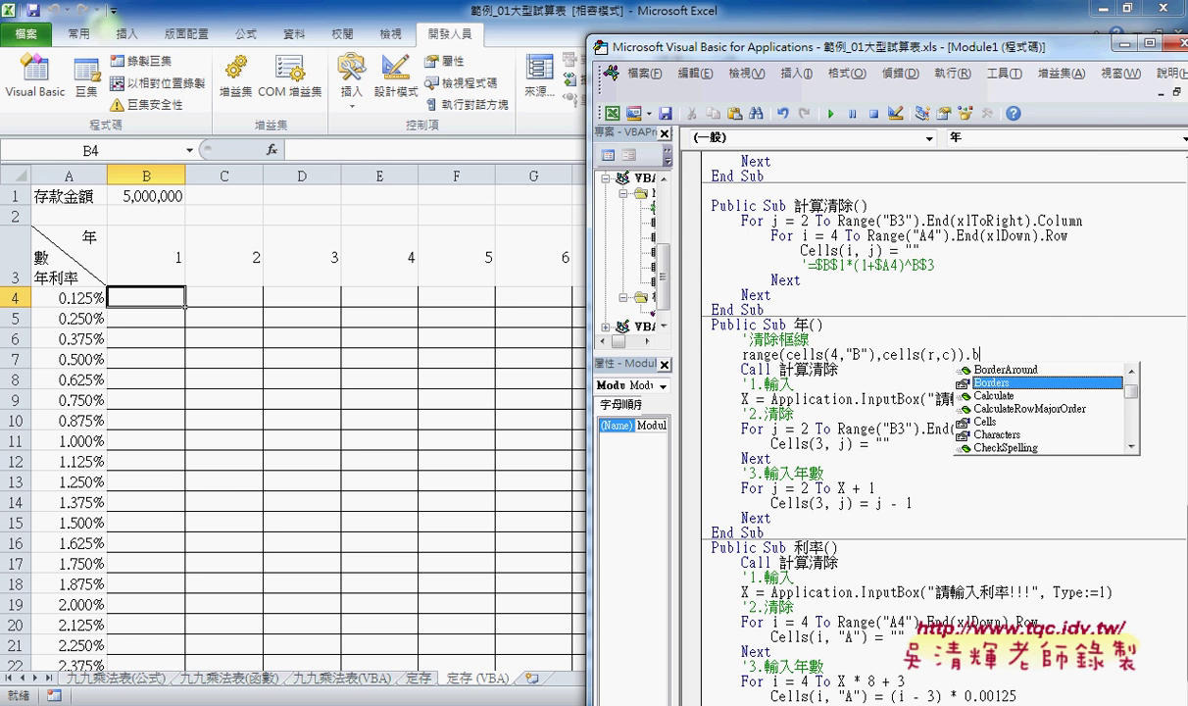
{"action": "key", "text": "Tab"}
{"action": "type", "text": "."}
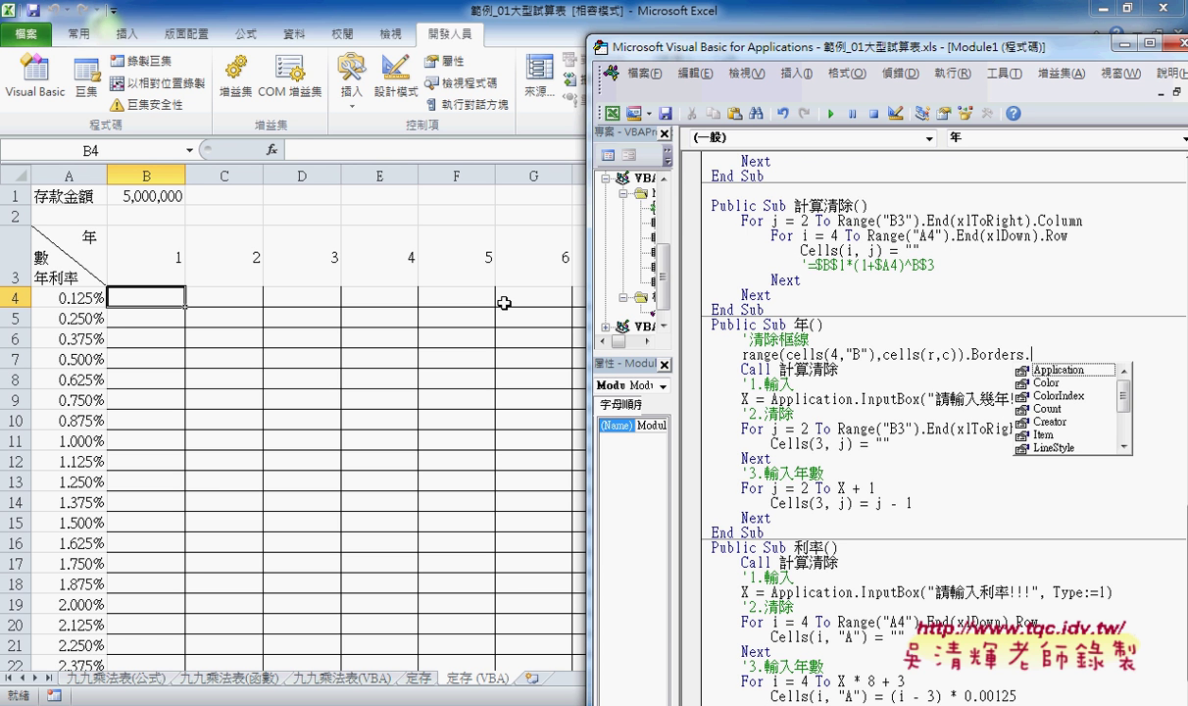
{"action": "type", "text": "l"}
{"action": "key", "text": "Tab"}
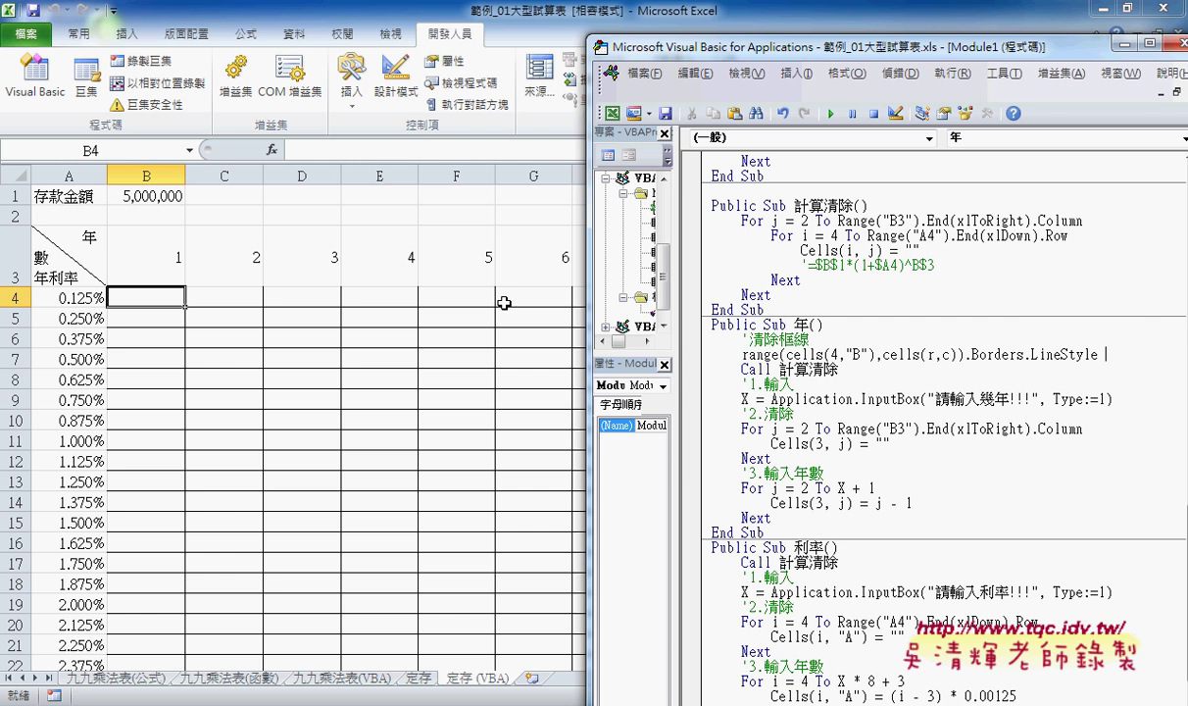
{"action": "type", "text": "=x"}
{"action": "type", "text": "lnone"}
{"action": "key", "text": "Down"}
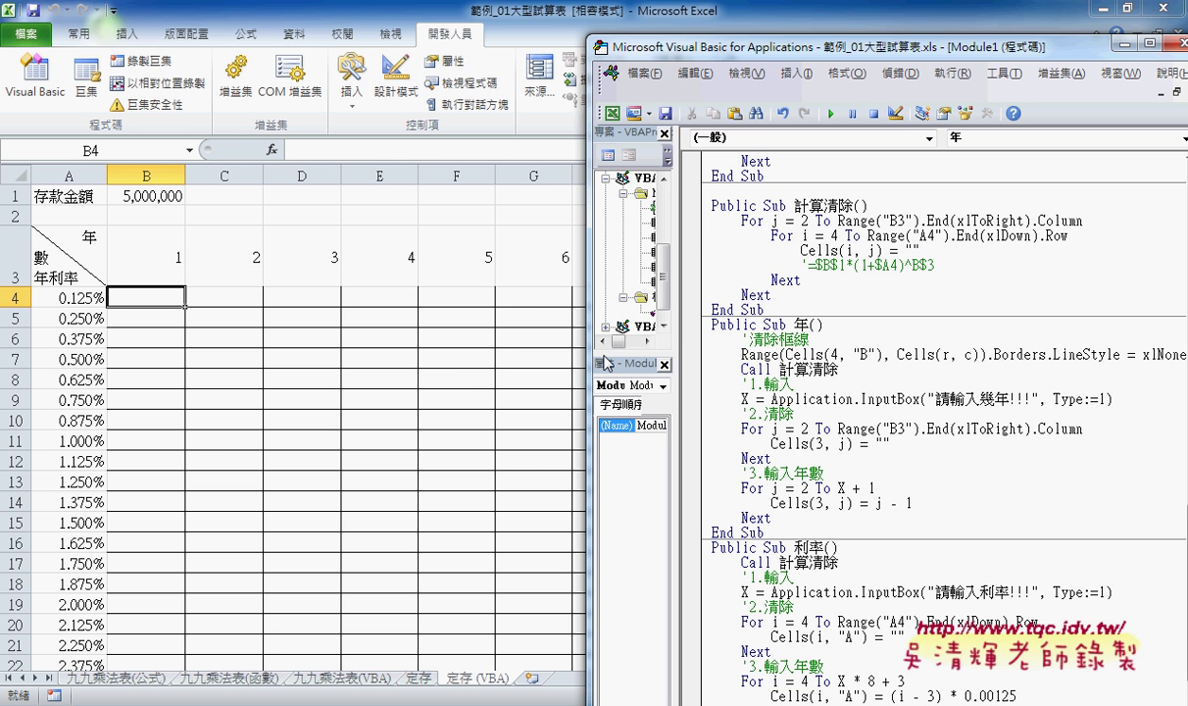
Step: Shift the editor left and highlight the variable r in Cells(r, c)
{"action": "left_click_drag", "start_coordinate": [676, 336], "coordinate": [656, 337]}
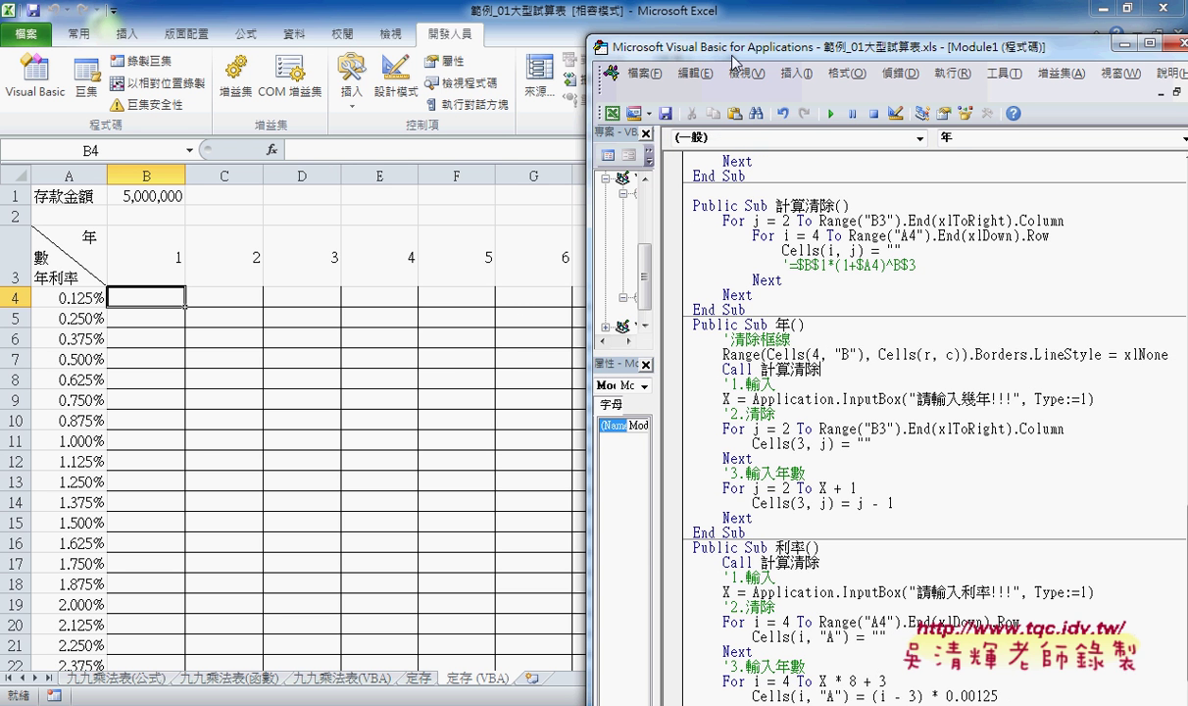
{"action": "left_click_drag", "start_coordinate": [728, 49], "coordinate": [582, 56]}
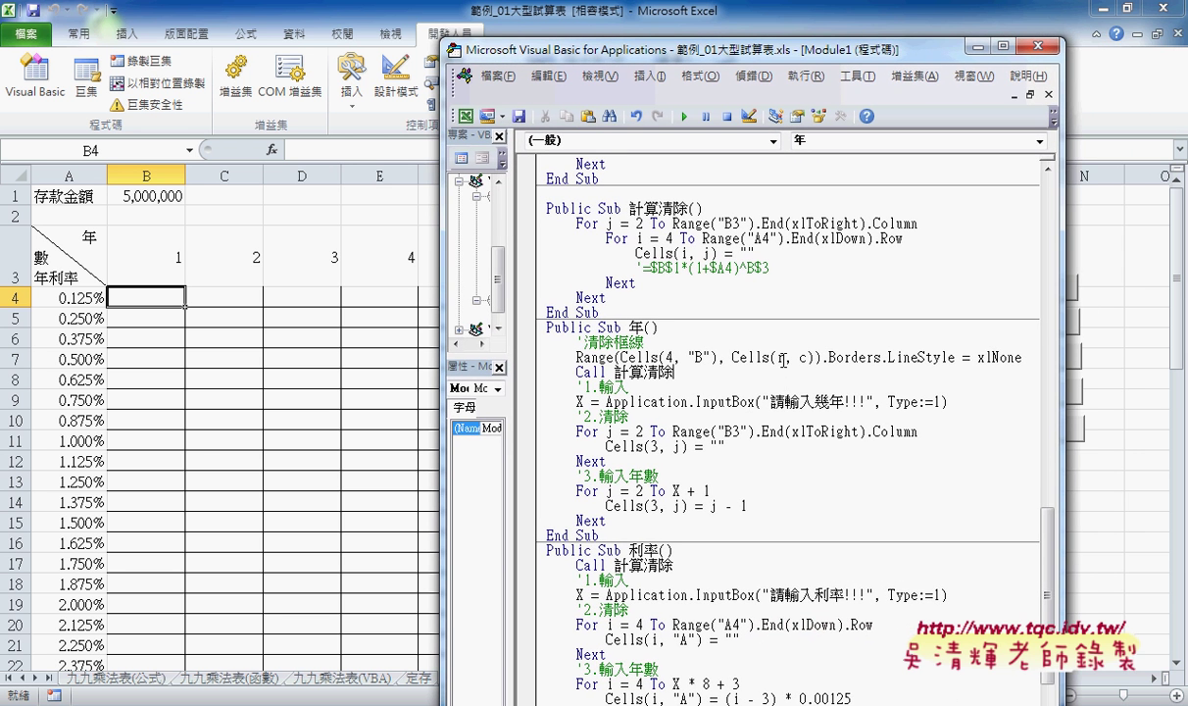
{"action": "double_click", "coordinate": [782, 357]}
Step: Find the last rate (row 27) from A4 and the last year header (column I) from B3
{"action": "left_click", "coordinate": [80, 297]}
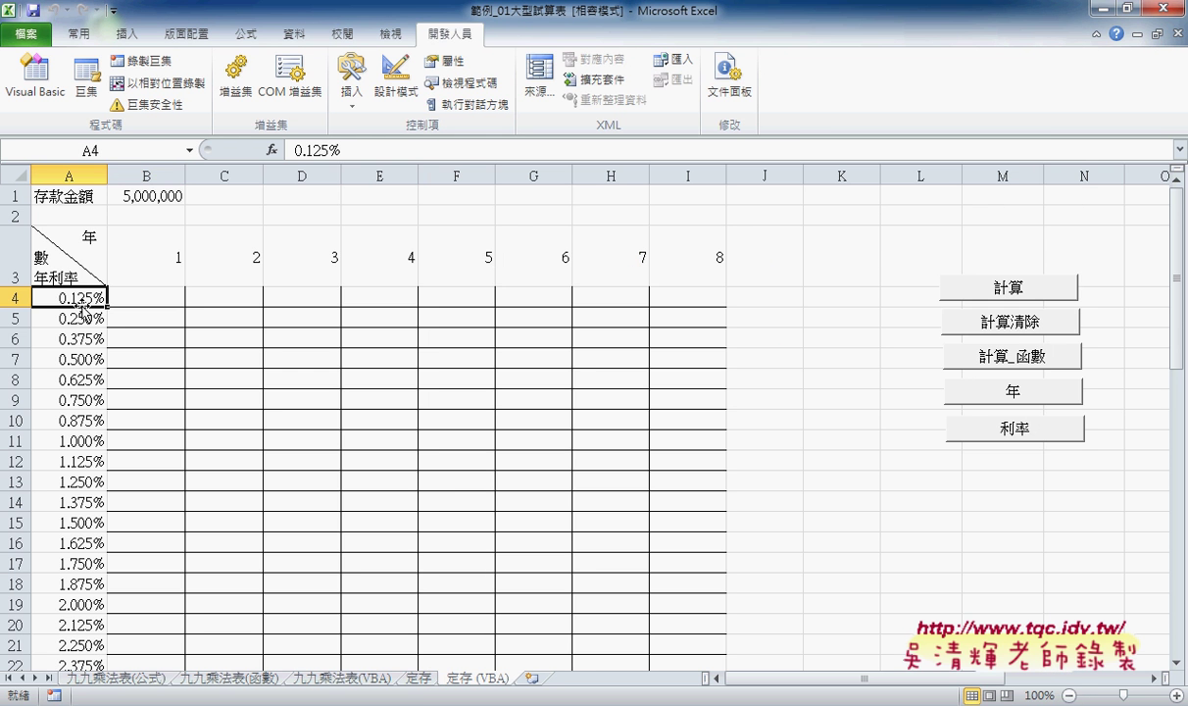
{"action": "key", "text": "ctrl+Down"}
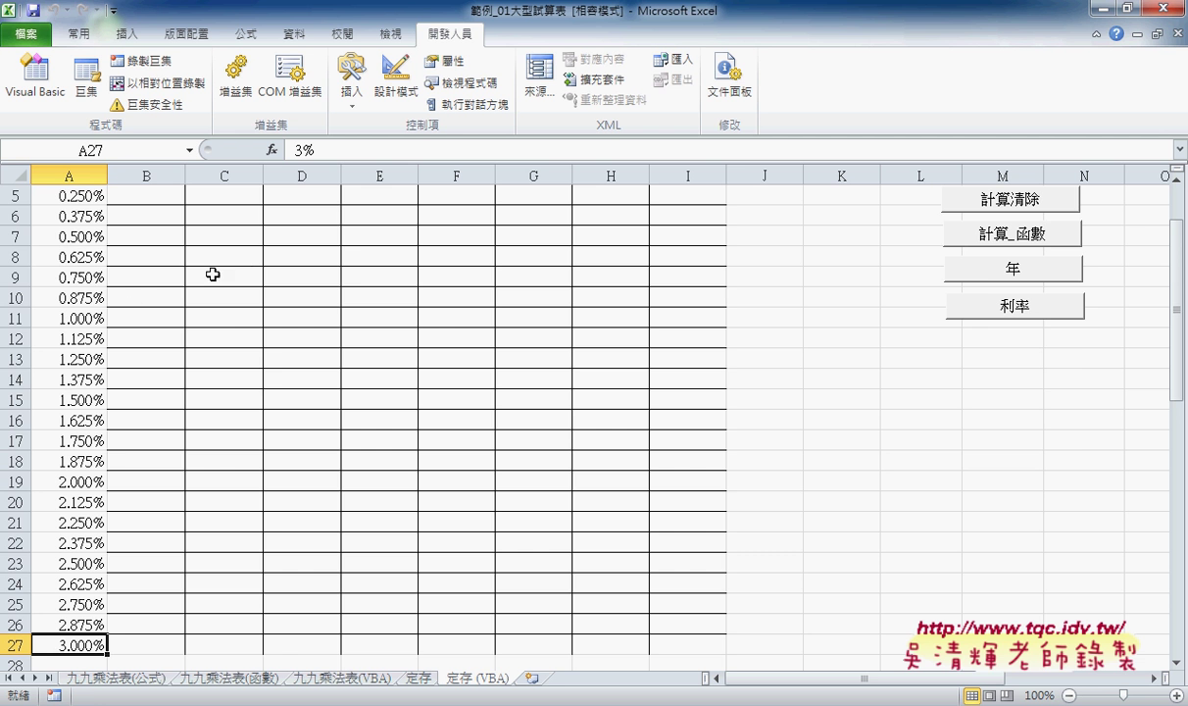
{"action": "scroll", "coordinate": [260, 334], "scroll_direction": "up", "scroll_amount": 2}
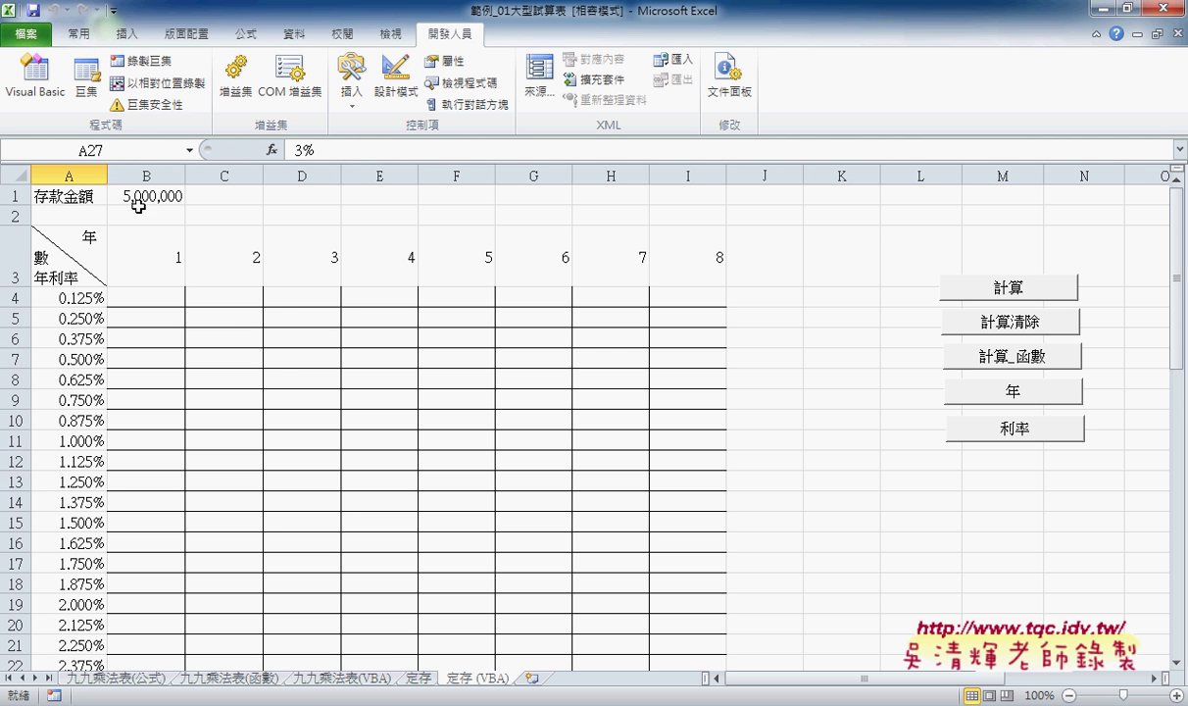
{"action": "left_click", "coordinate": [144, 260]}
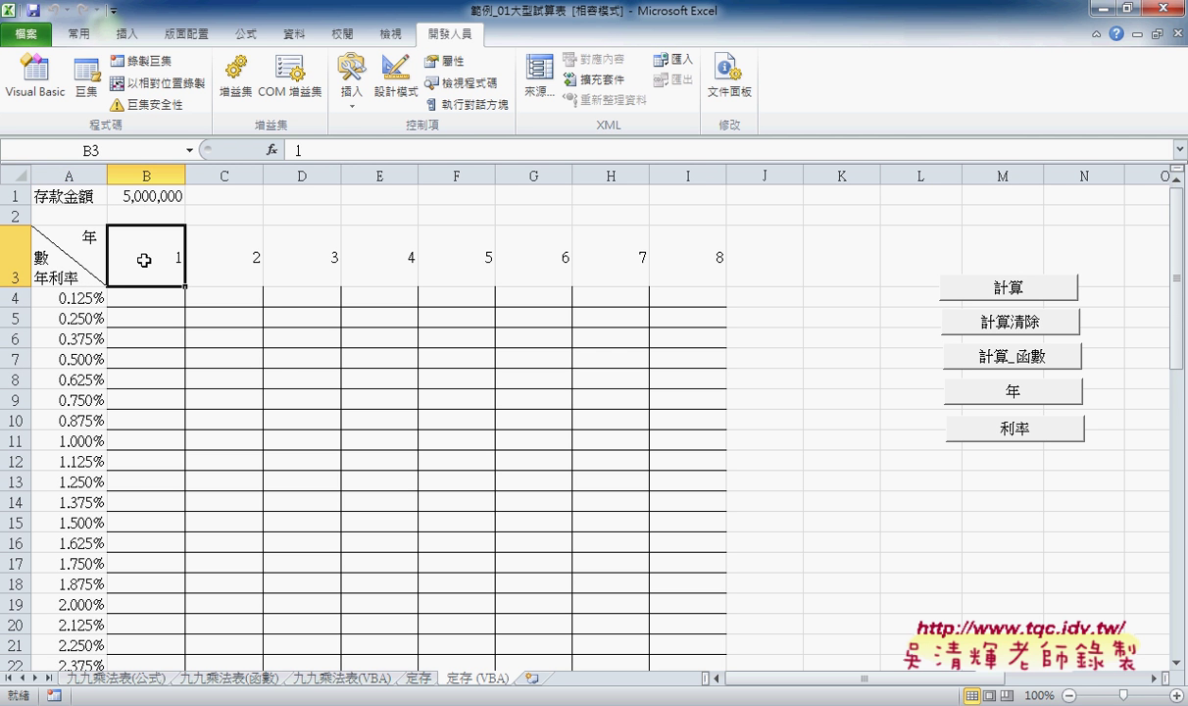
{"action": "key", "text": "ctrl+Right"}
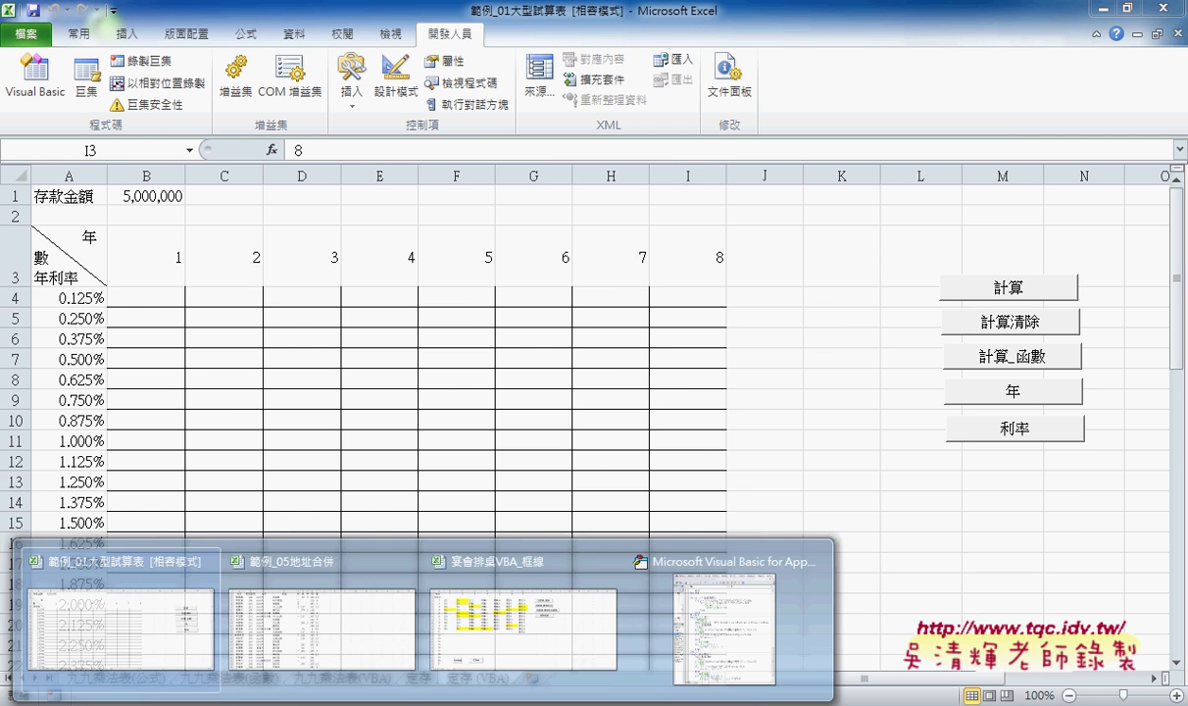
Step: Add r = Range("A4").End(xlDown).Row below the '清除框線 comment
{"action": "left_click", "coordinate": [723, 624]}
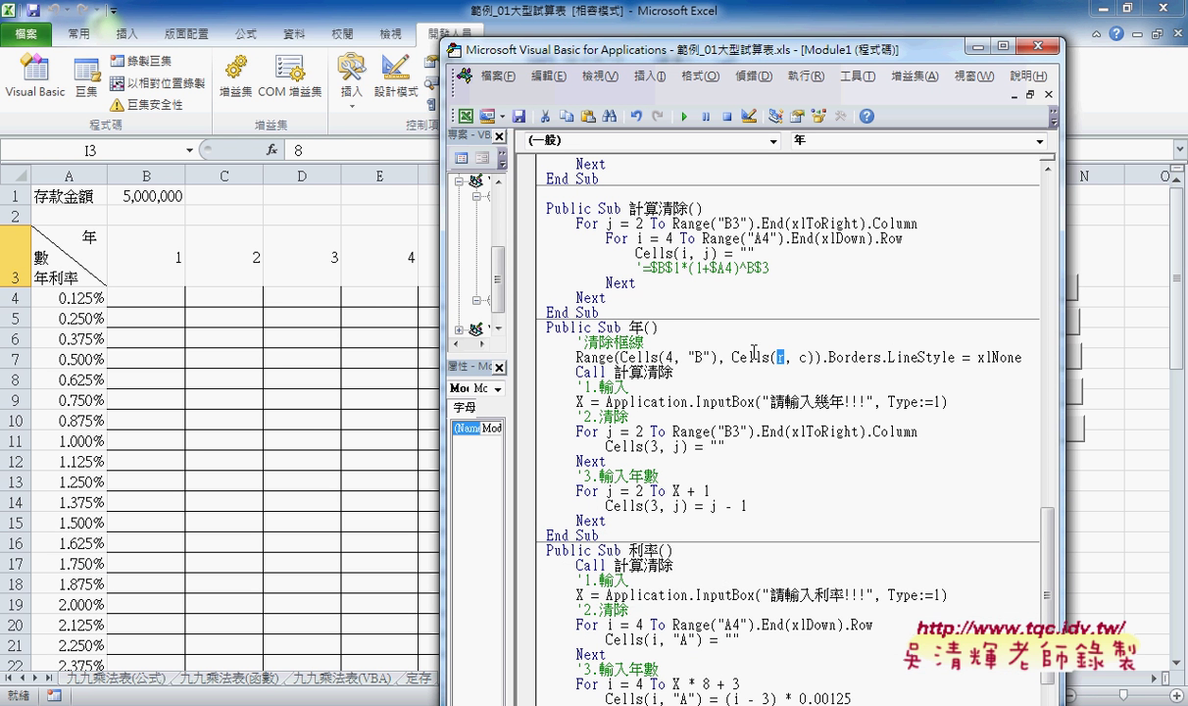
{"action": "left_click", "coordinate": [675, 346]}
{"action": "key", "text": "Return"}
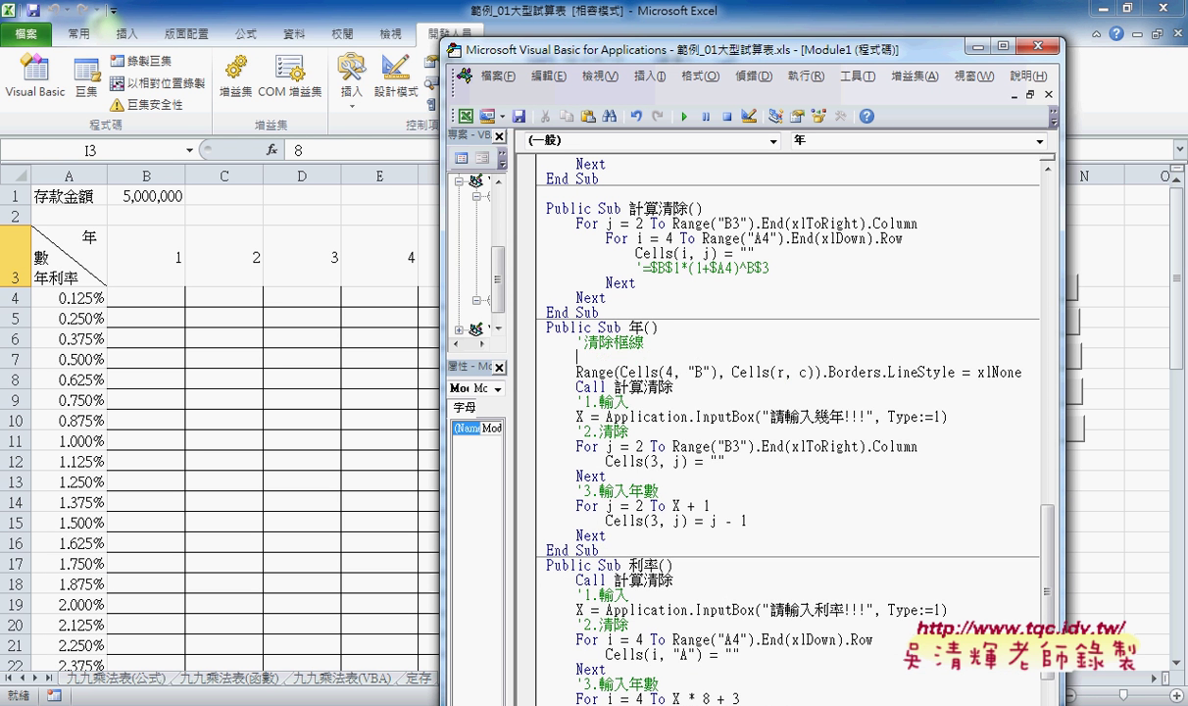
{"action": "type", "text": "r"}
{"action": "type", "text": "="}
{"action": "type", "text": "r"}
{"action": "type", "text": "ange"}
{"action": "type", "text": "(\""}
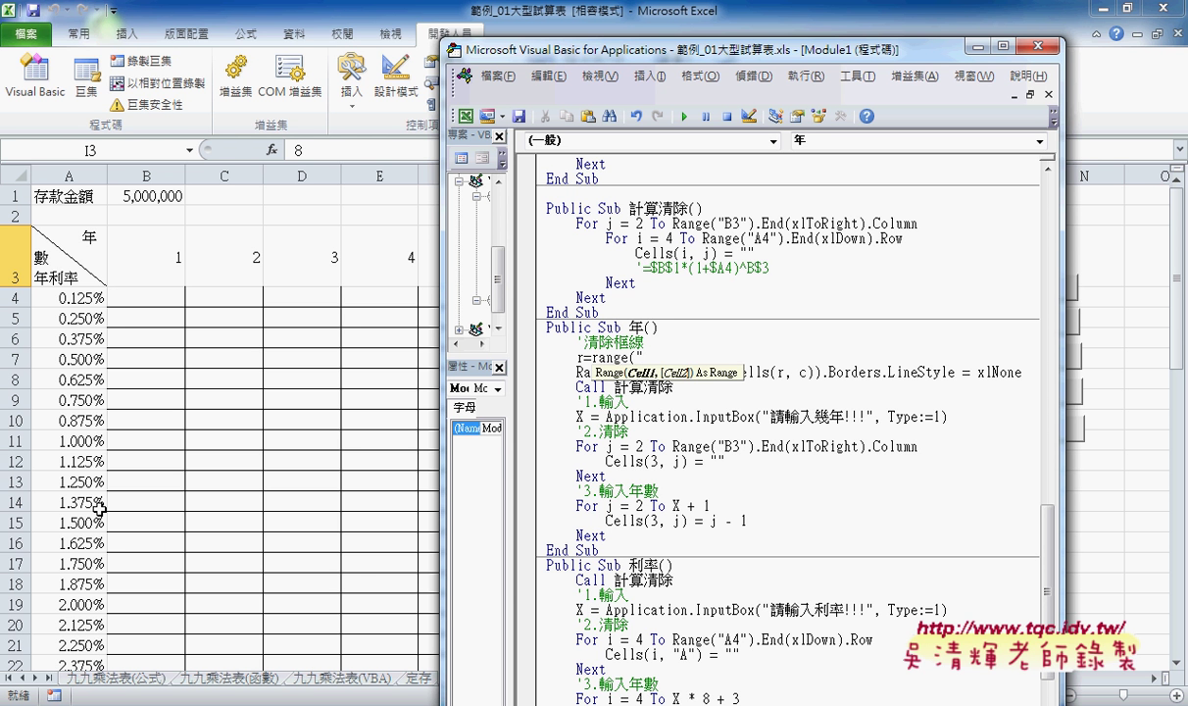
{"action": "type", "text": "A4\""}
{"action": "type", "text": ")."}
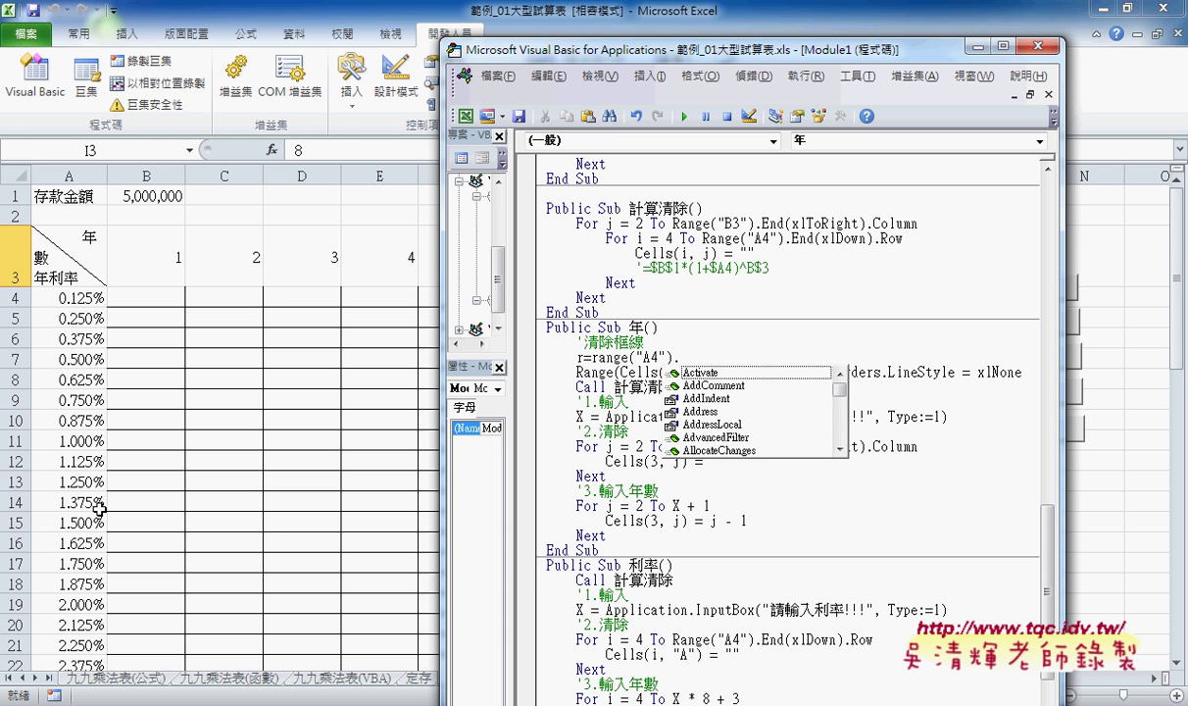
{"action": "type", "text": "e"}
{"action": "key", "text": "Down"}
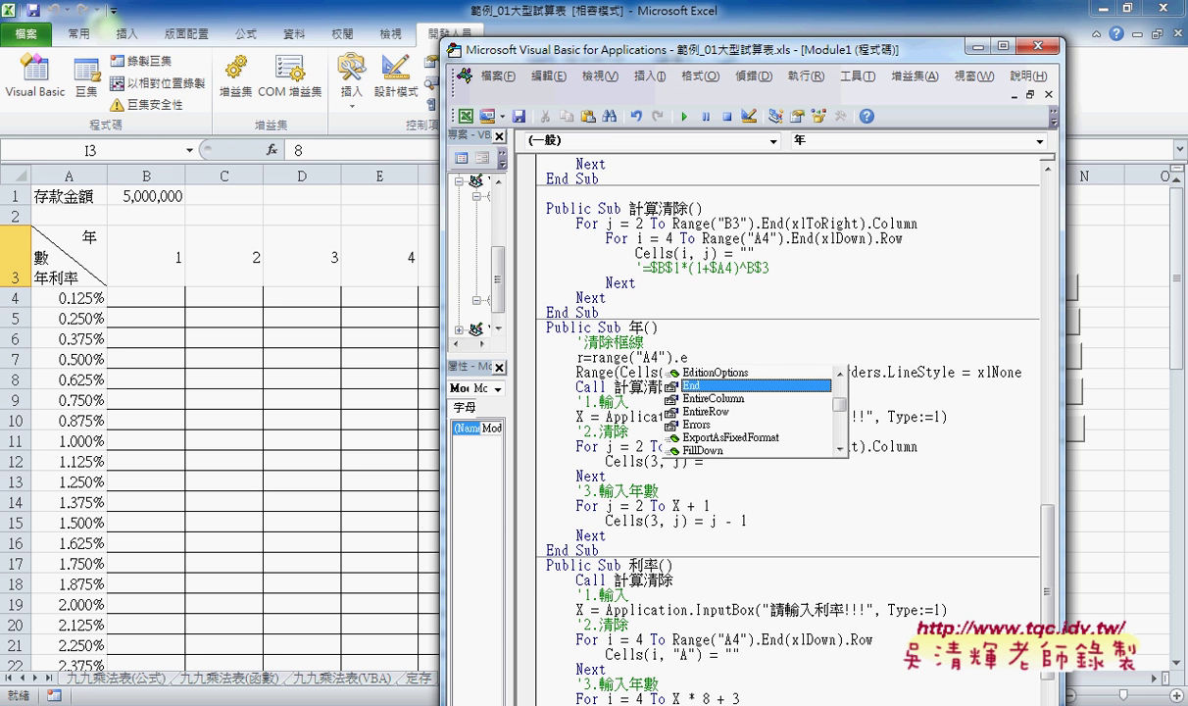
{"action": "key", "text": "Tab"}
{"action": "type", "text": "("}
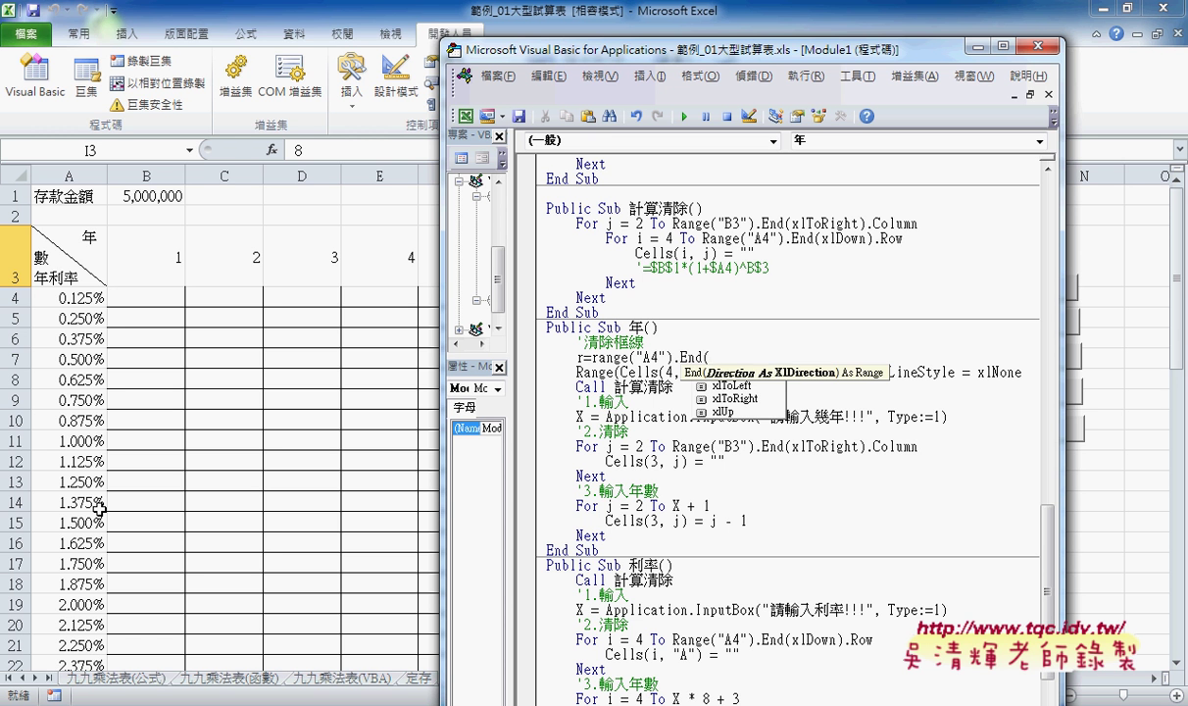
{"action": "type", "text": "xld"}
{"action": "key", "text": "Tab"}
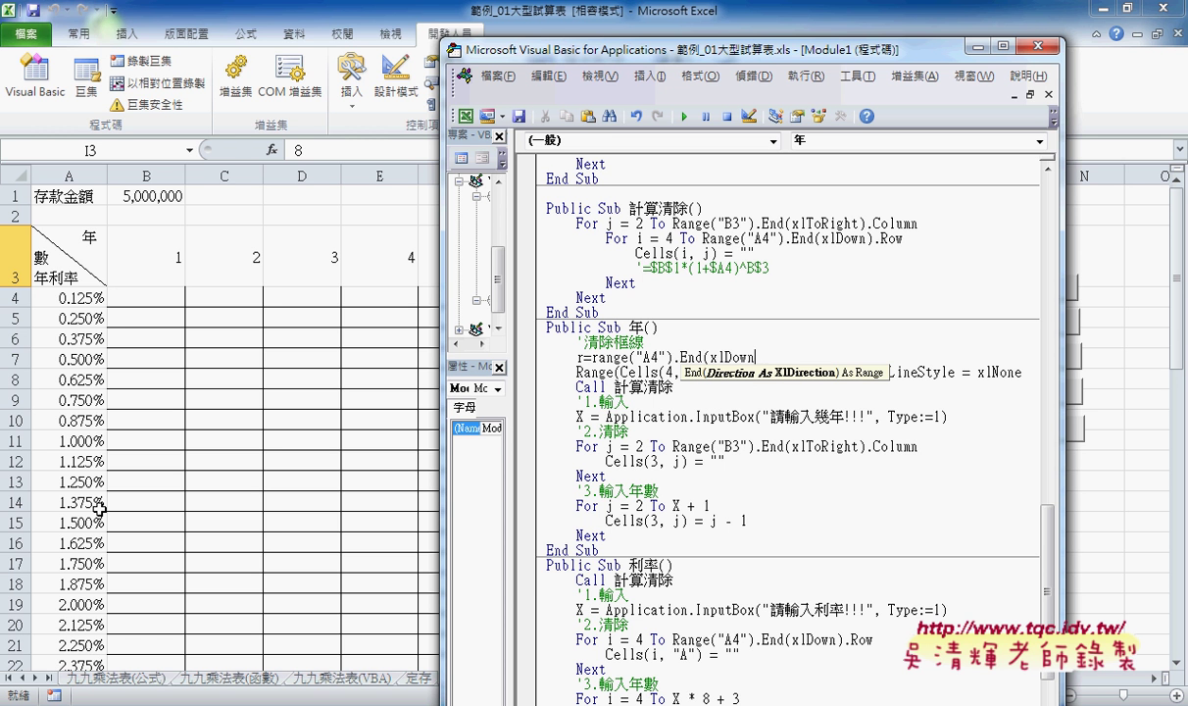
{"action": "type", "text": ")."}
{"action": "type", "text": "row"}
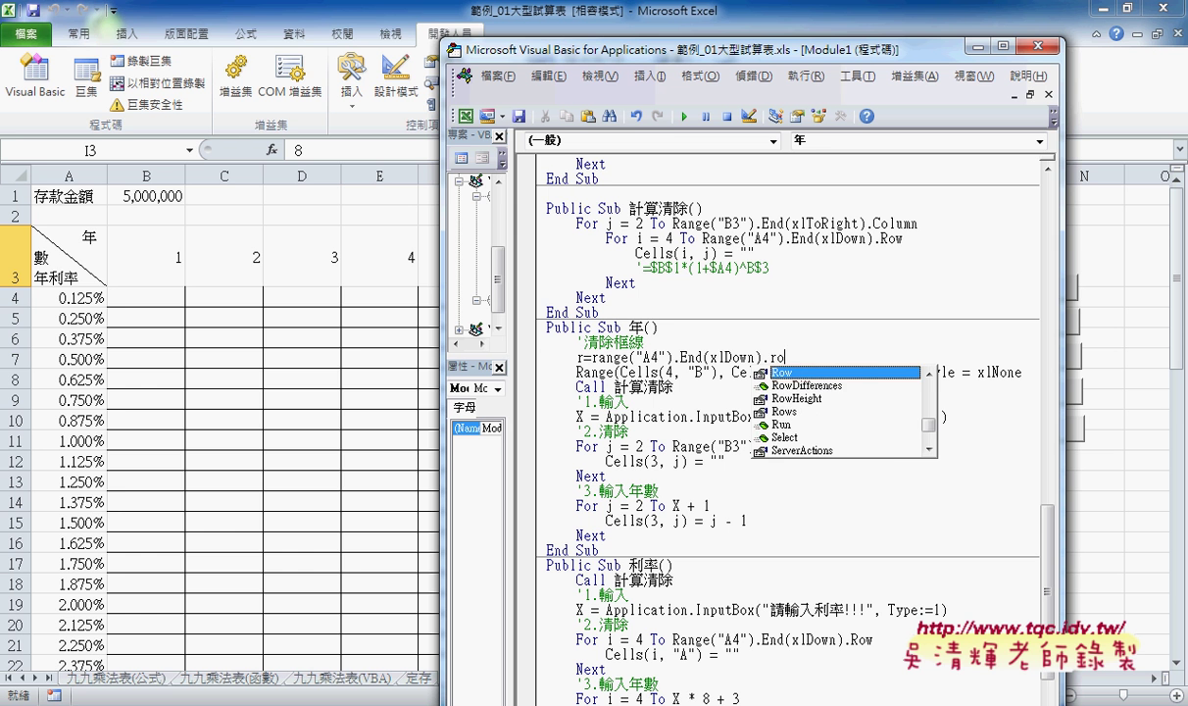
{"action": "left_click", "coordinate": [636, 417]}
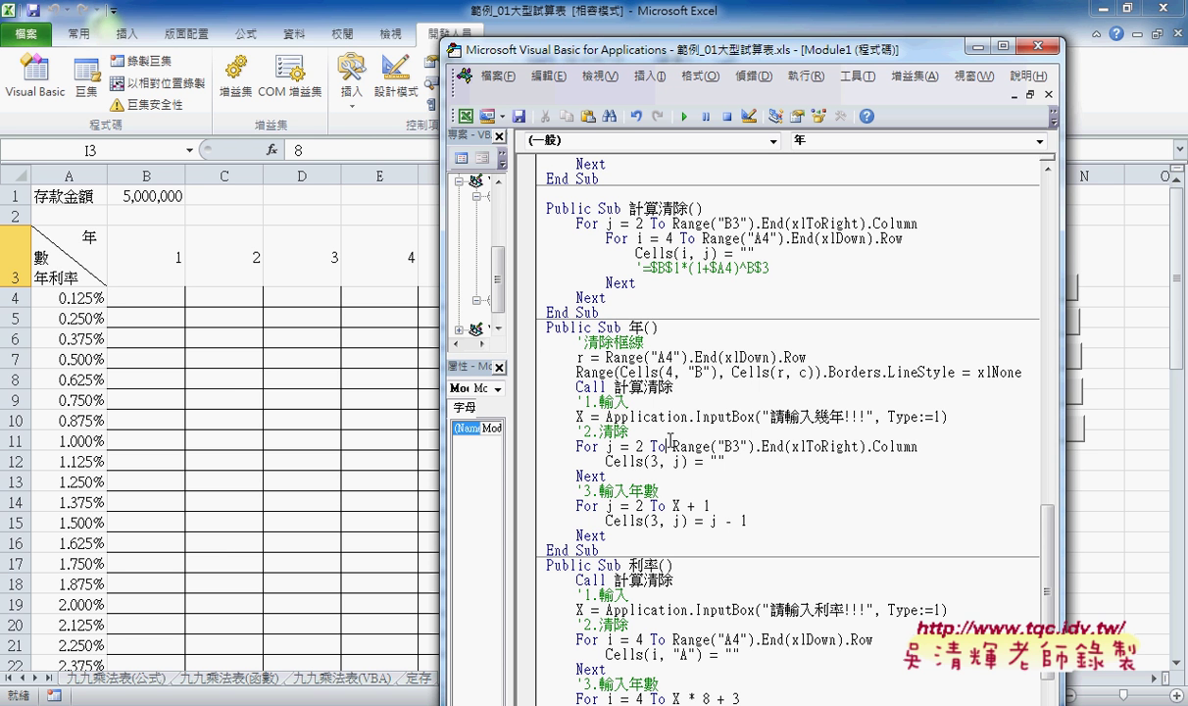
{"action": "mouse_move", "coordinate": [810, 357]}
{"action": "left_mouse_down"}
{"action": "mouse_move", "coordinate": [578, 365]}
{"action": "mouse_move", "coordinate": [605, 357]}
{"action": "left_mouse_up"}
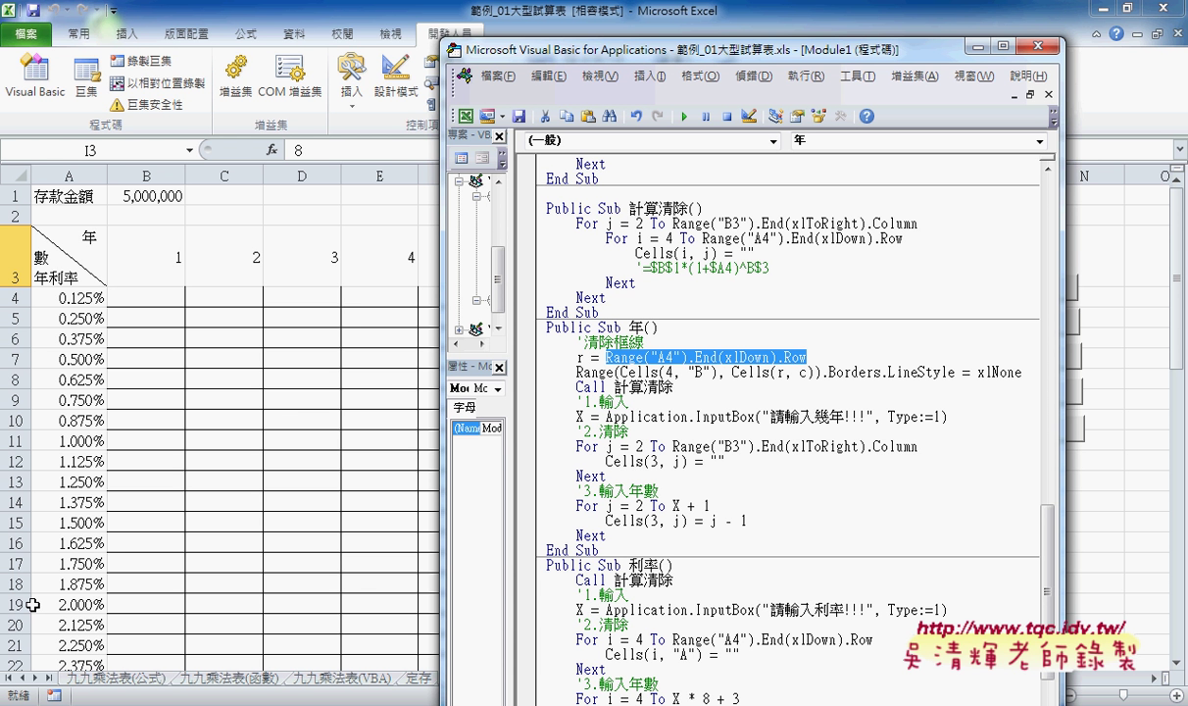
Step: Start a new c= line below the r line
{"action": "left_click", "coordinate": [806, 357]}
{"action": "key", "text": "Return"}
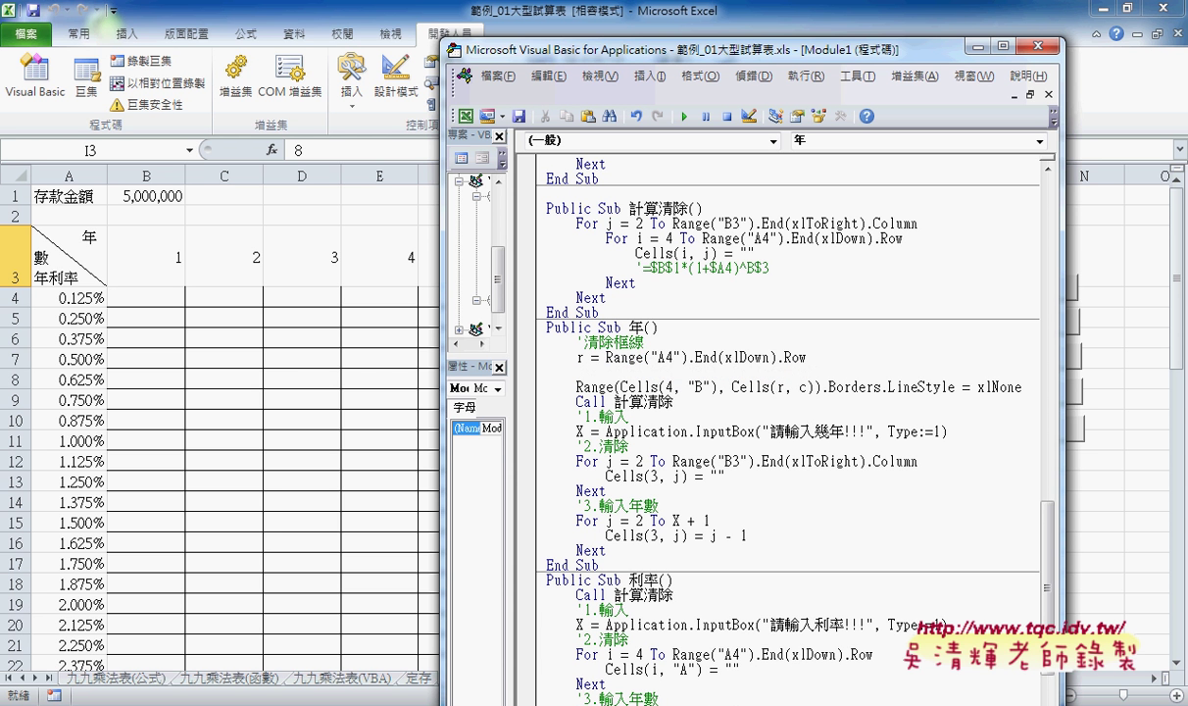
{"action": "type", "text": "c="}
Step: Dismiss the compile error and paste a copy of Range("A4") after c=
{"action": "left_click", "coordinate": [573, 342]}
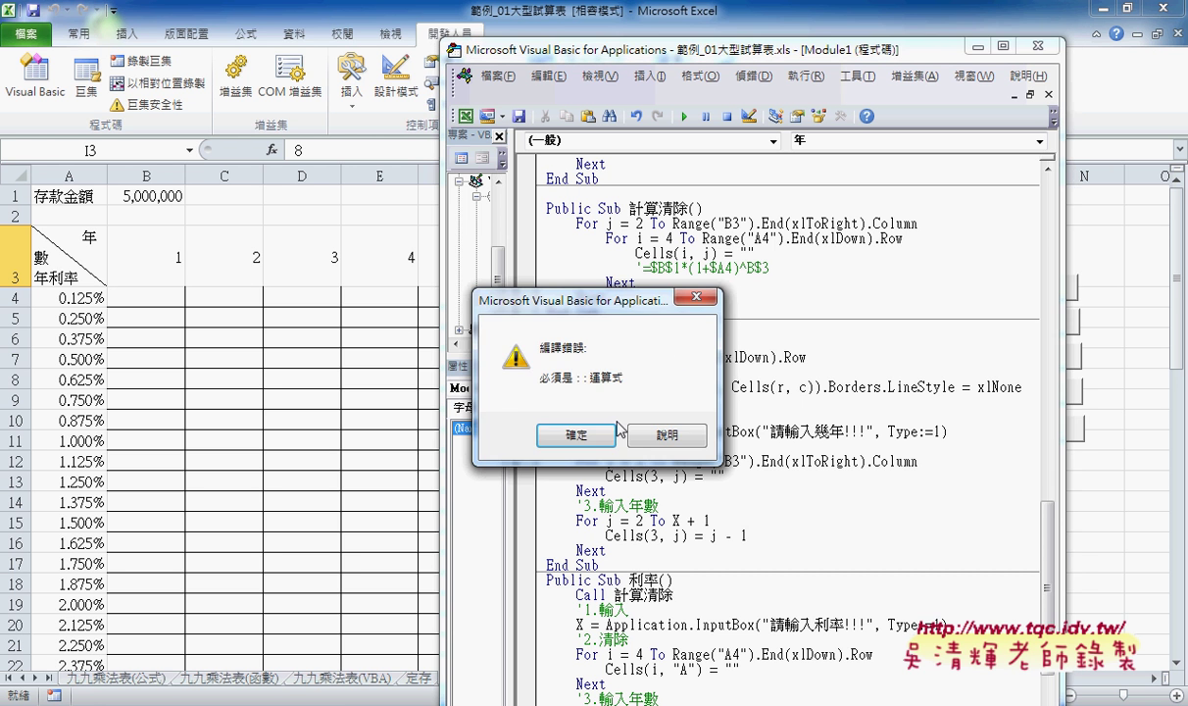
{"action": "left_click", "coordinate": [578, 435]}
{"action": "left_click_drag", "start_coordinate": [606, 357], "coordinate": [687, 357]}
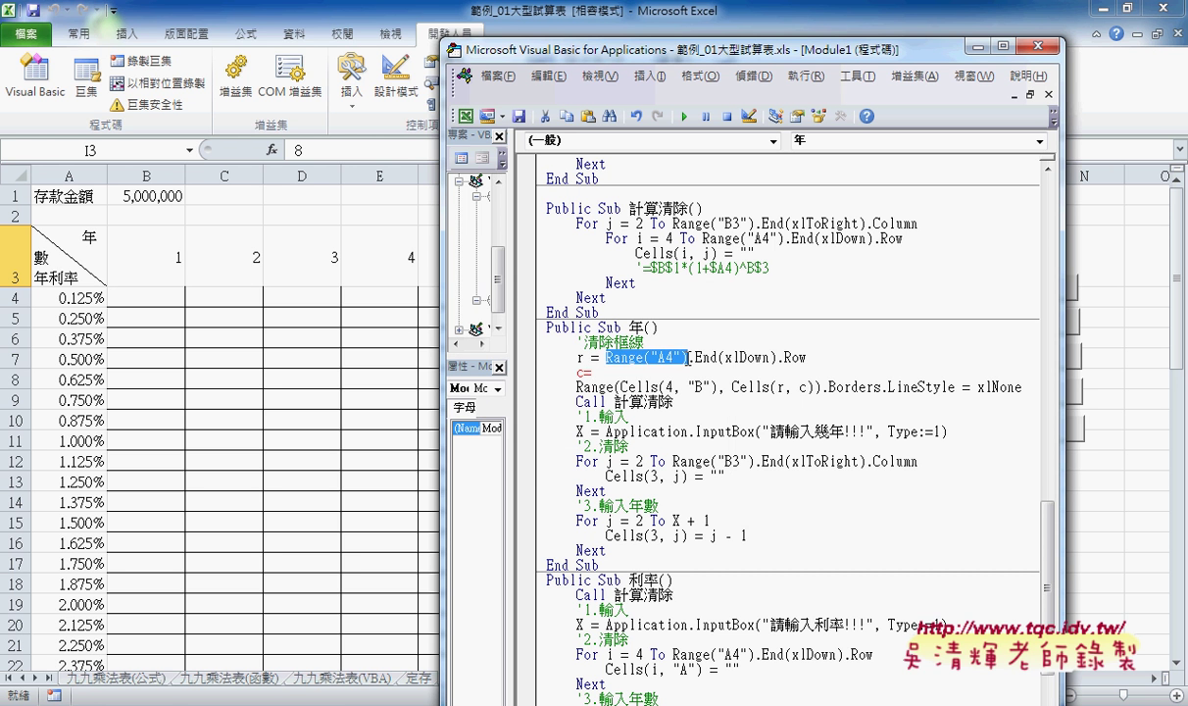
{"action": "key", "text": "ctrl+c"}
{"action": "left_click", "coordinate": [593, 372]}
{"action": "key", "text": "ctrl+v"}
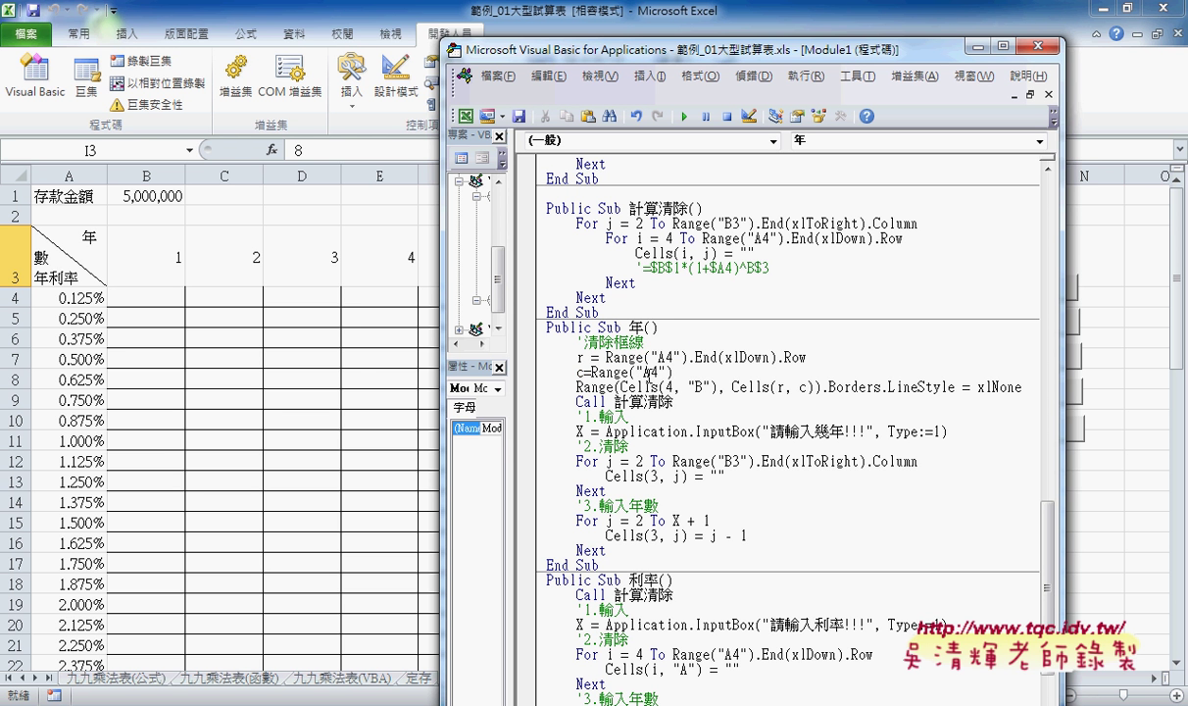
{"action": "left_click_drag", "start_coordinate": [643, 372], "coordinate": [665, 372]}
Step: Change it to Range("B3").End(xlToRight).Column
{"action": "type", "text": "B"}
{"action": "type", "text": "3\")"}
{"action": "type", "text": "."}
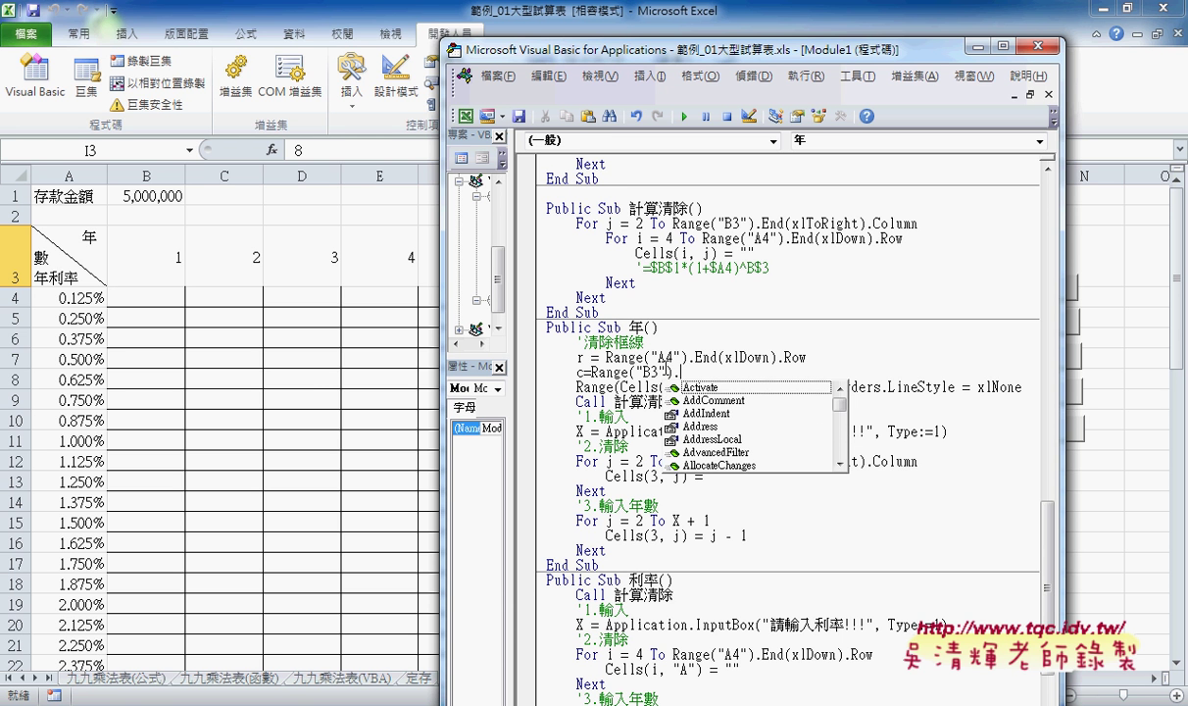
{"action": "type", "text": "e"}
{"action": "key", "text": "Down"}
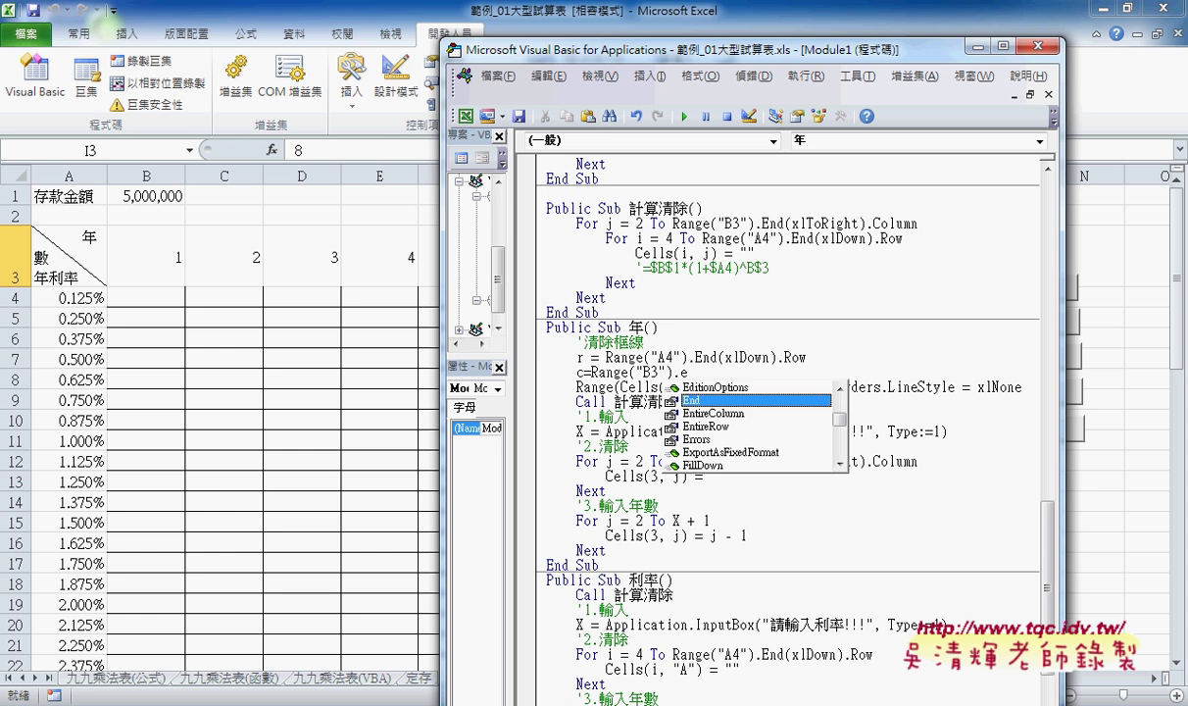
{"action": "type", "text": "("}
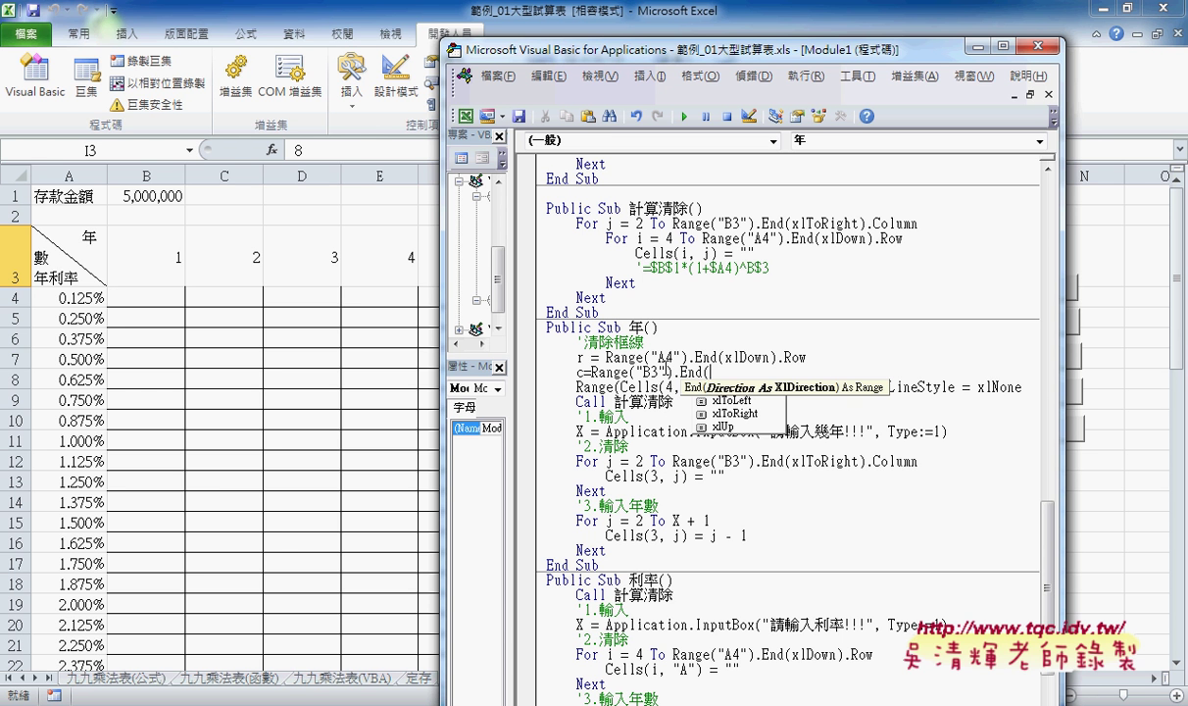
{"action": "key", "text": "Down"}
{"action": "key", "text": "Down"}
{"action": "key", "text": "Down"}
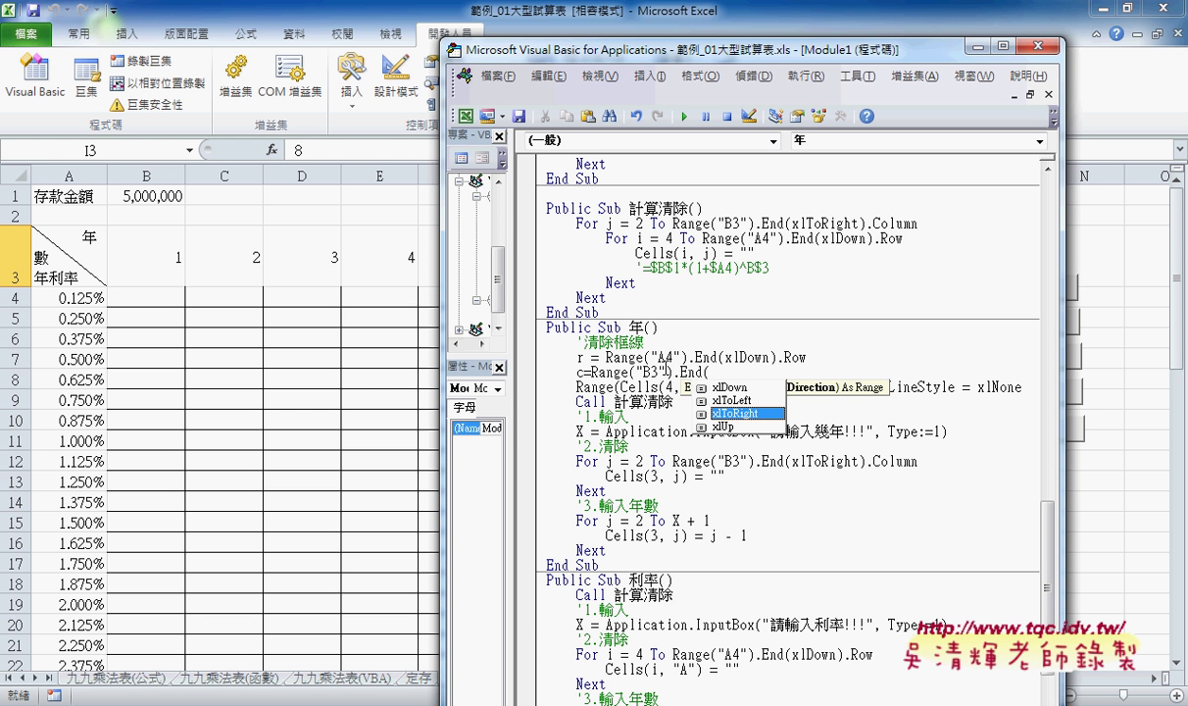
{"action": "key", "text": "space"}
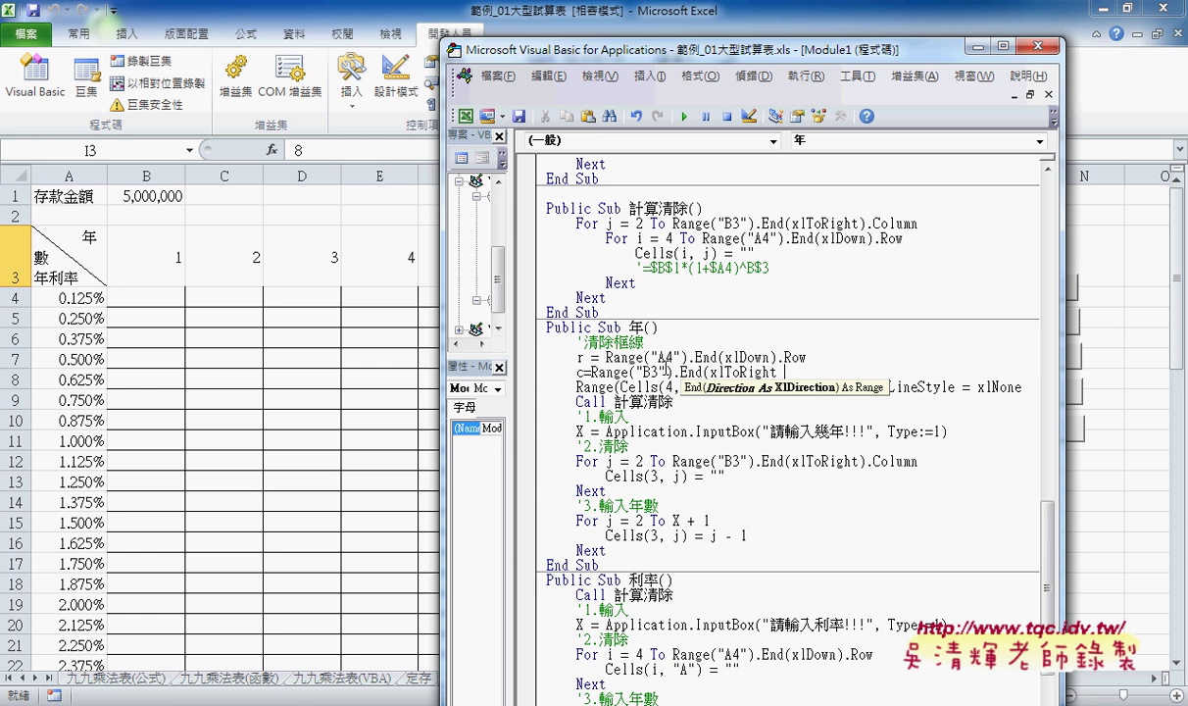
{"action": "type", "text": ")"}
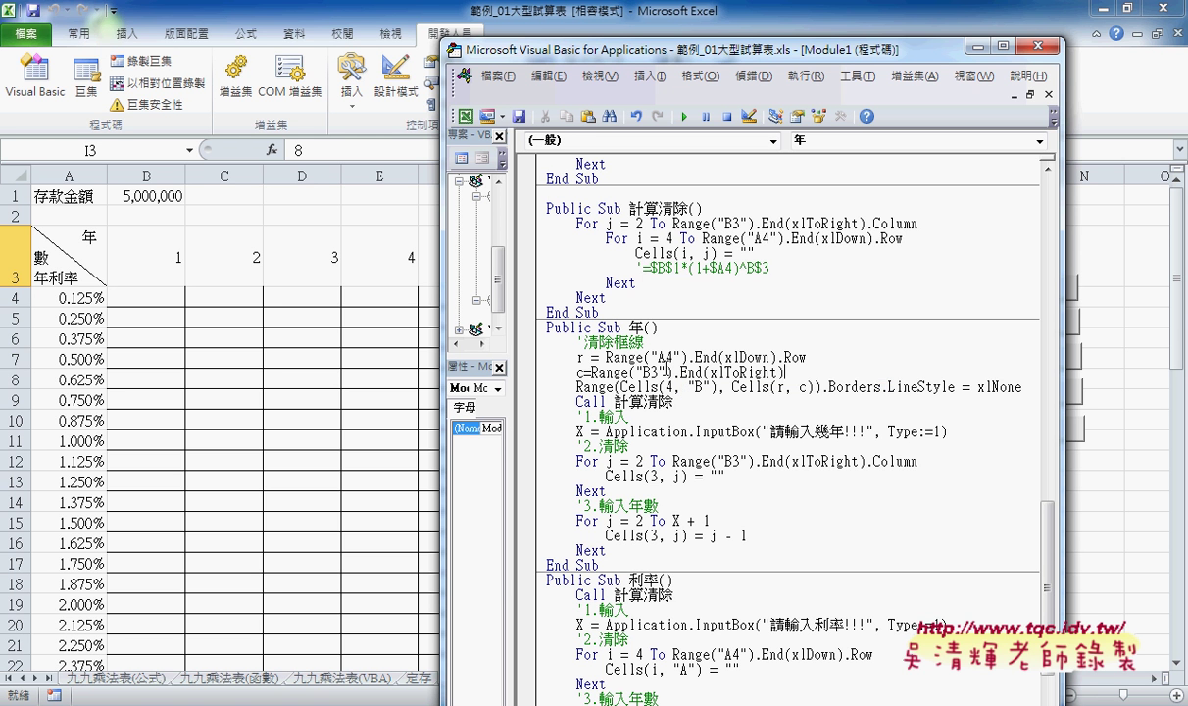
{"action": "type", "text": "."}
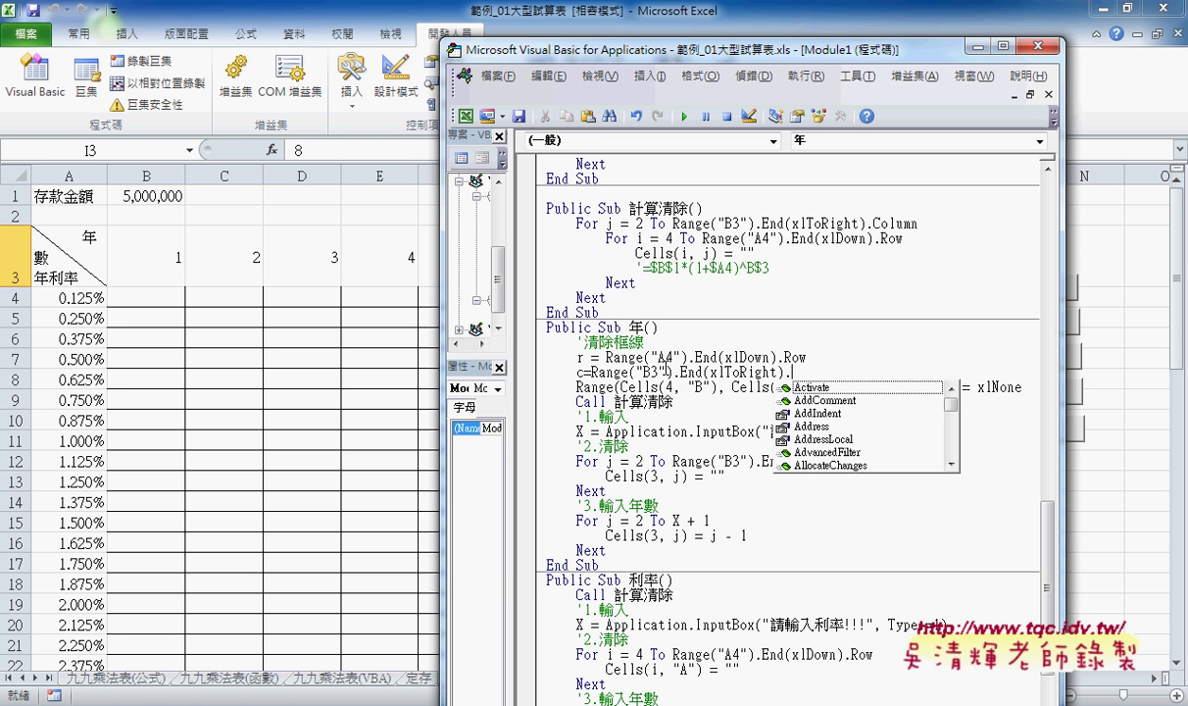
{"action": "type", "text": "column"}
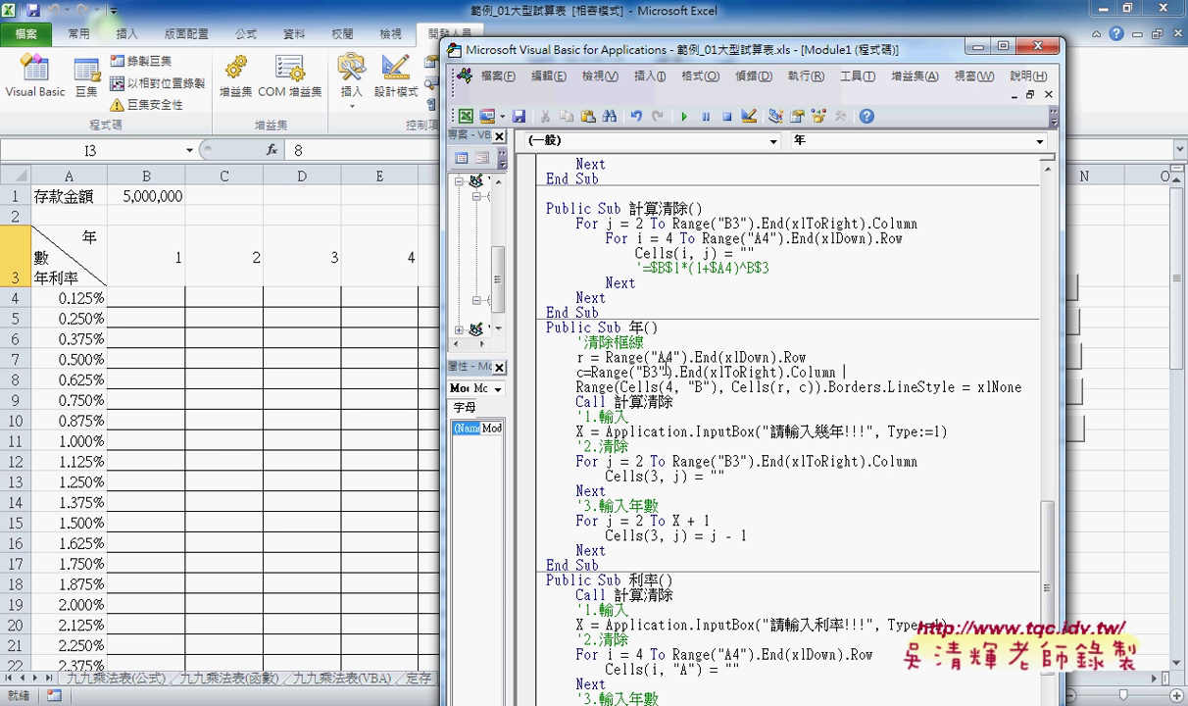
{"action": "left_click", "coordinate": [714, 418]}
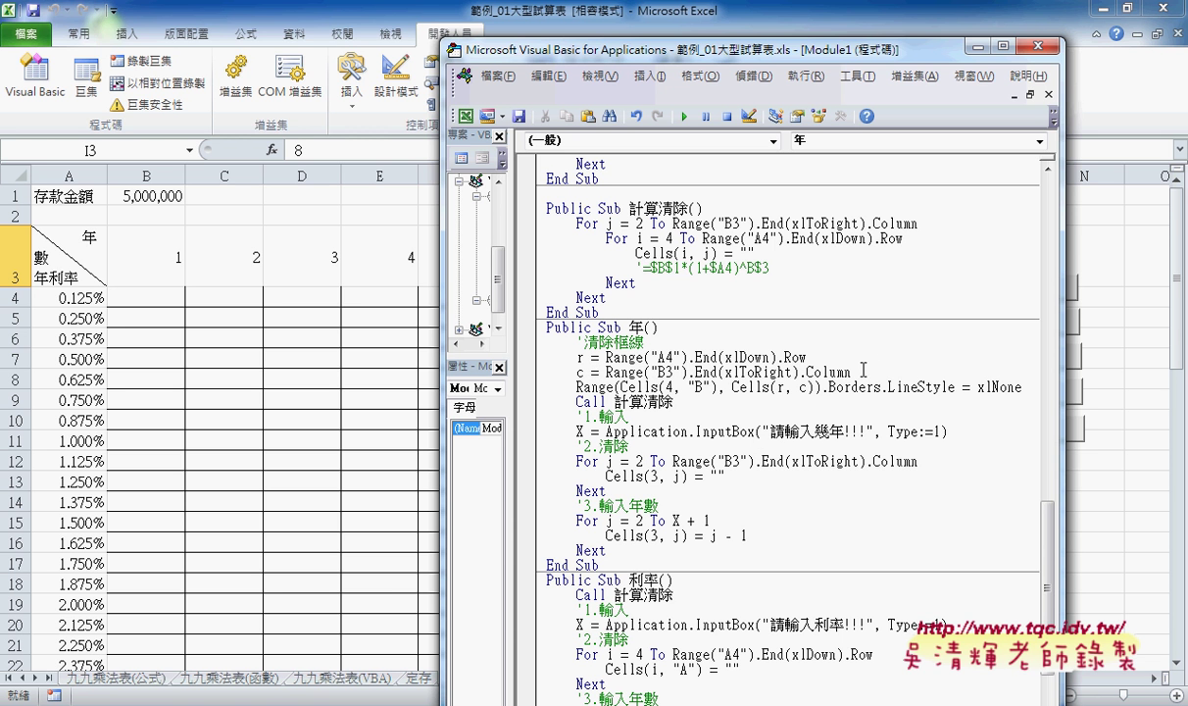
{"action": "left_click", "coordinate": [863, 370]}
{"action": "mouse_move", "coordinate": [866, 369]}
{"action": "left_mouse_down"}
{"action": "mouse_move", "coordinate": [578, 358]}
{"action": "mouse_move", "coordinate": [812, 360]}
{"action": "left_mouse_up"}
{"action": "left_click", "coordinate": [576, 360]}
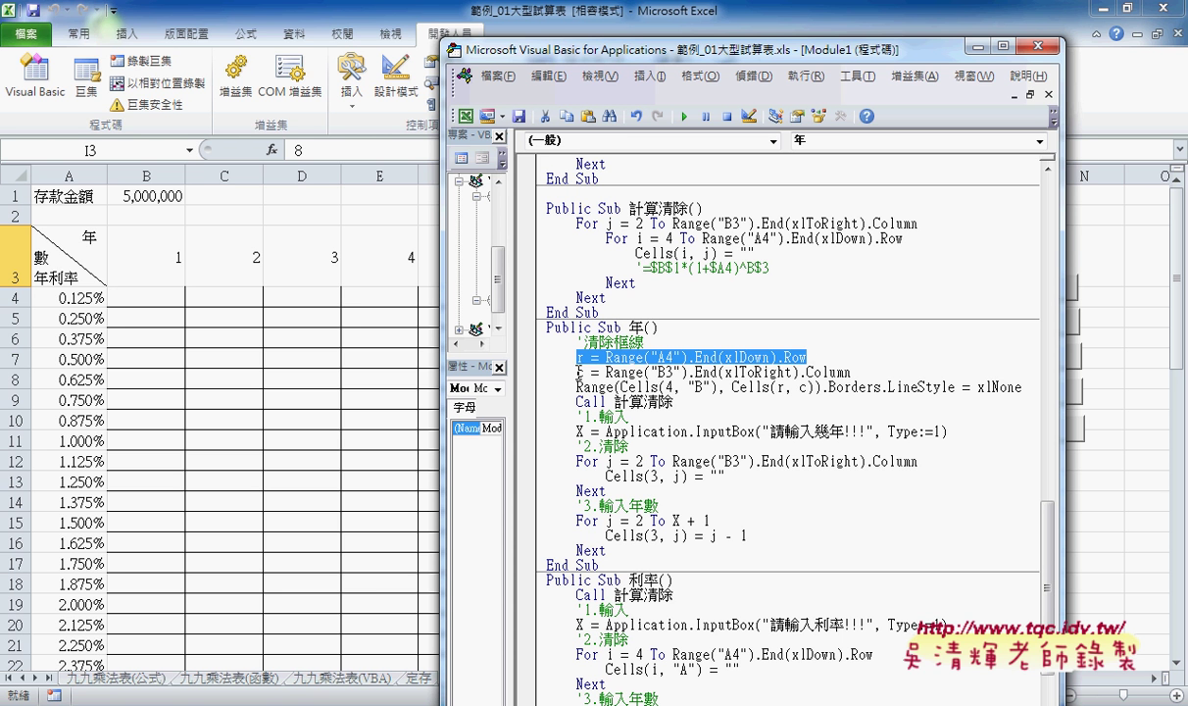
{"action": "left_click_drag", "start_coordinate": [578, 371], "coordinate": [855, 373]}
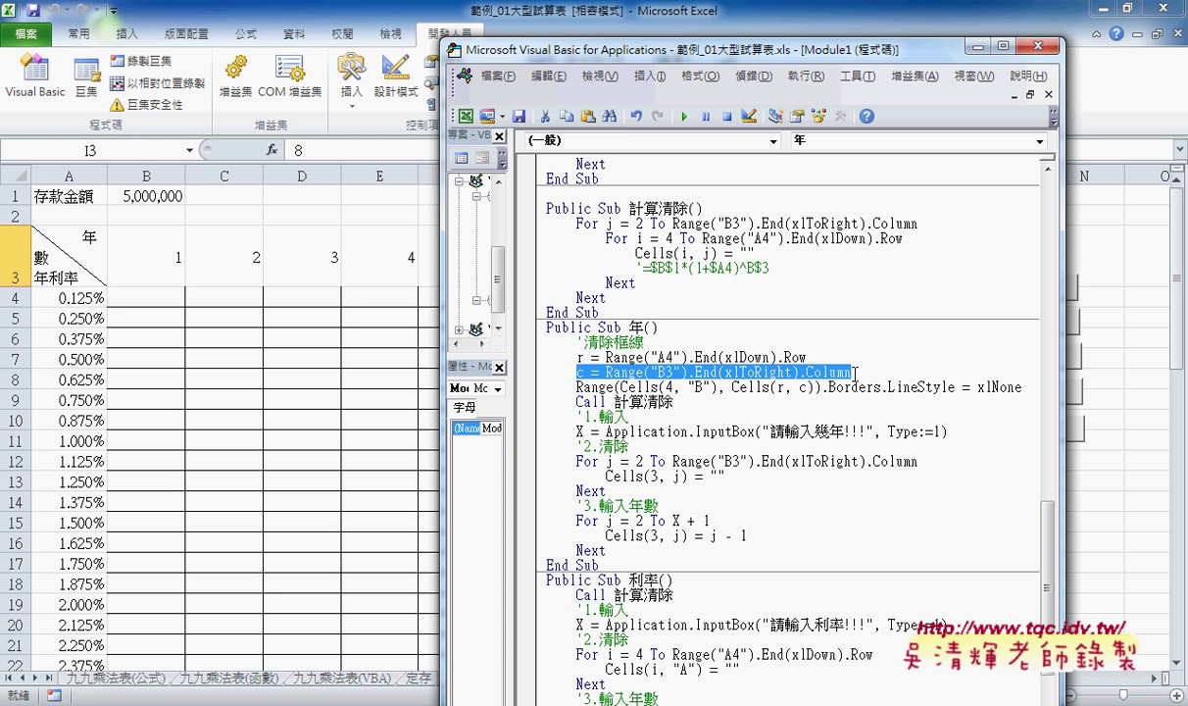
{"action": "left_click", "coordinate": [553, 343]}
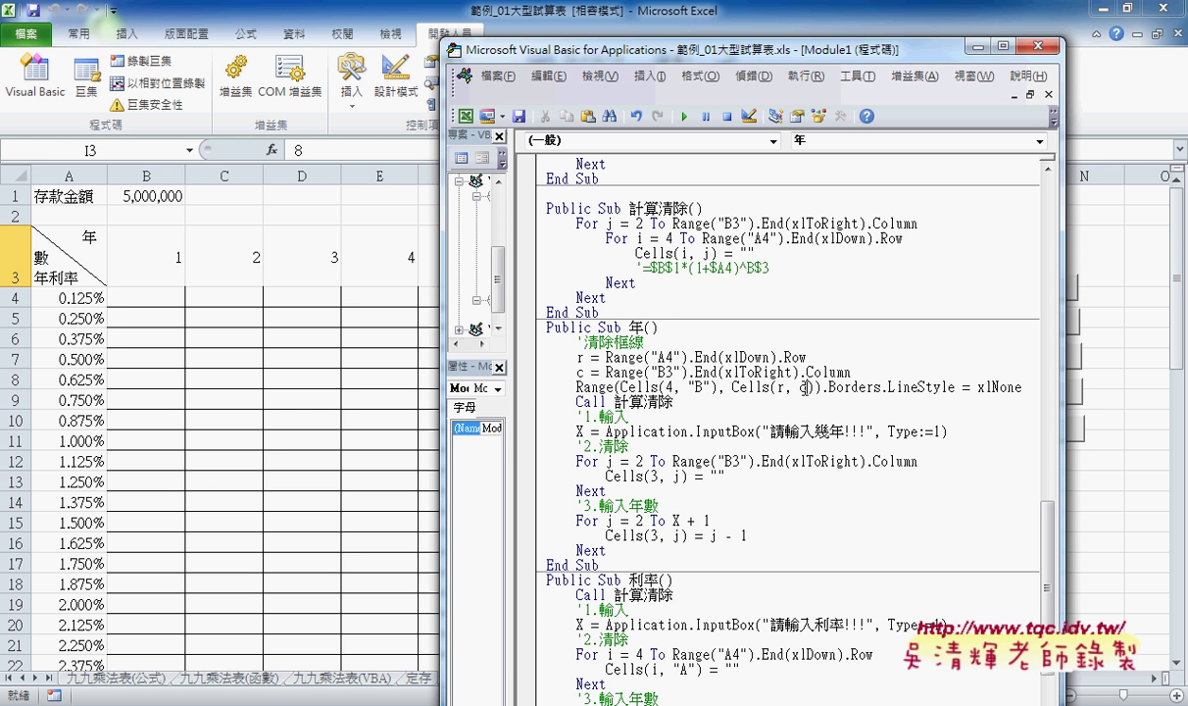
{"action": "double_click", "coordinate": [804, 387]}
{"action": "mouse_move", "coordinate": [1022, 388]}
{"action": "left_mouse_down"}
{"action": "mouse_move", "coordinate": [780, 390]}
{"action": "mouse_move", "coordinate": [547, 351]}
{"action": "left_mouse_up"}
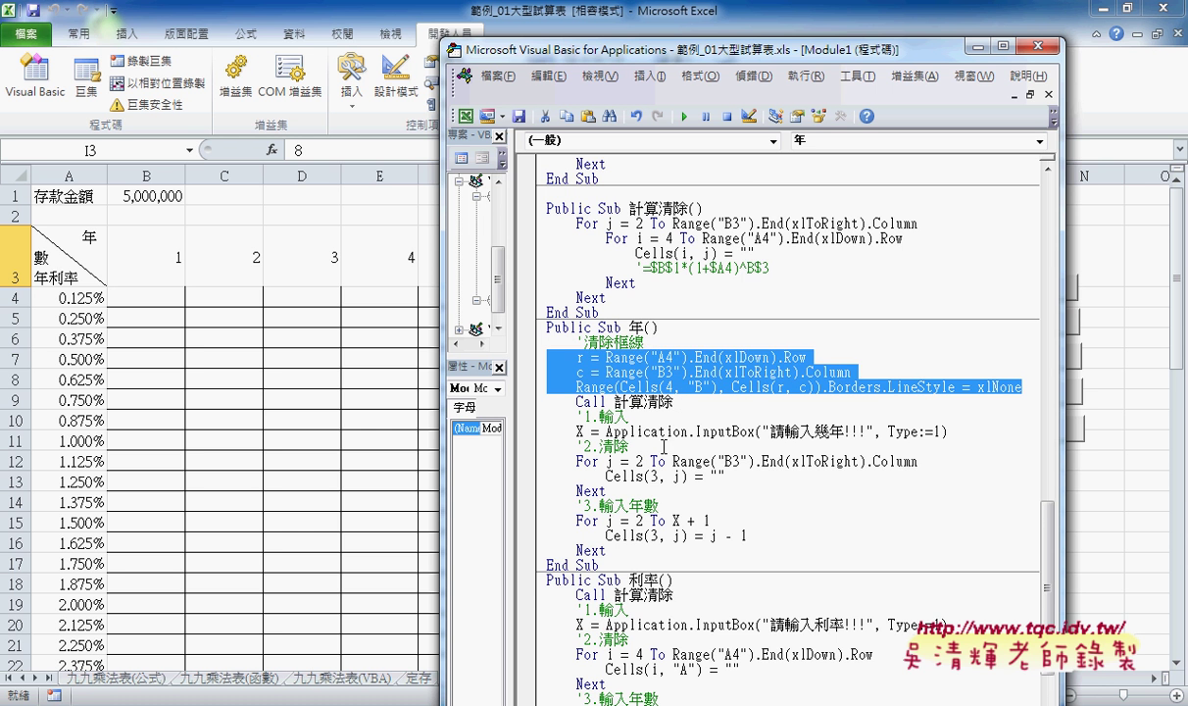
{"action": "scroll", "coordinate": [653, 478], "scroll_direction": "down", "scroll_amount": 1}
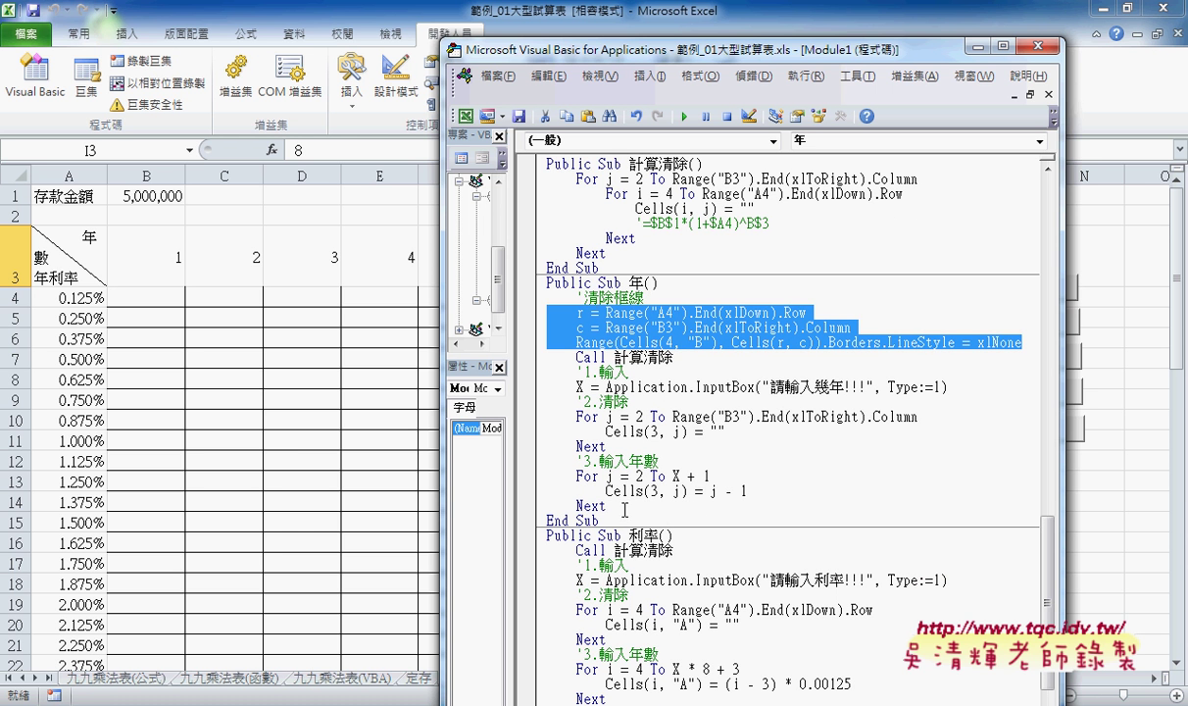
{"action": "left_click_drag", "start_coordinate": [624, 509], "coordinate": [545, 362]}
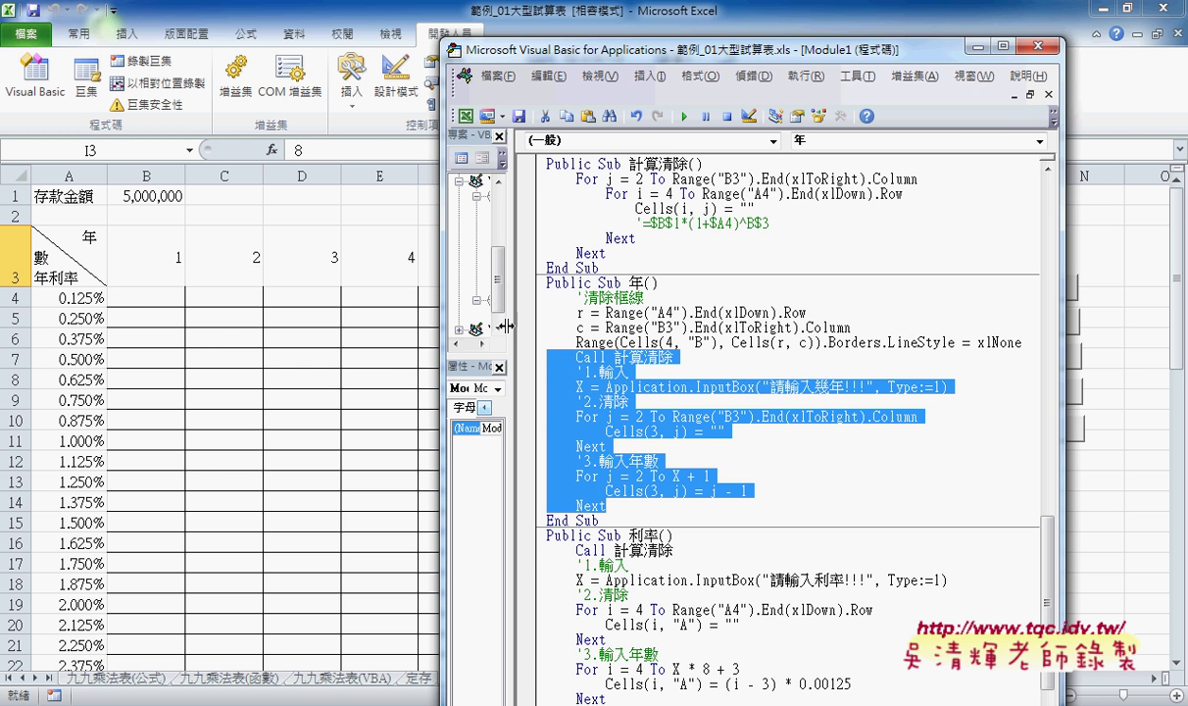
{"action": "left_click_drag", "start_coordinate": [584, 56], "coordinate": [696, 312]}
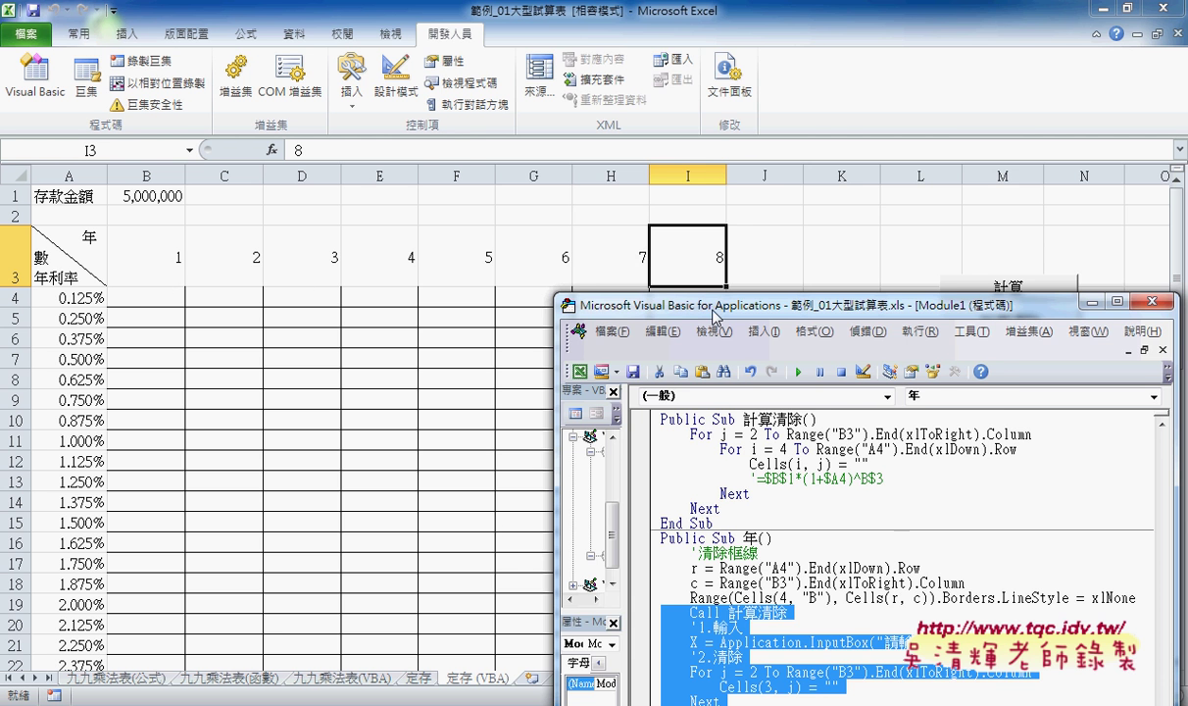
{"action": "left_click_drag", "start_coordinate": [714, 314], "coordinate": [669, 28]}
Step: Add a '增加框線 comment line after the last Next
{"action": "left_click", "coordinate": [704, 469]}
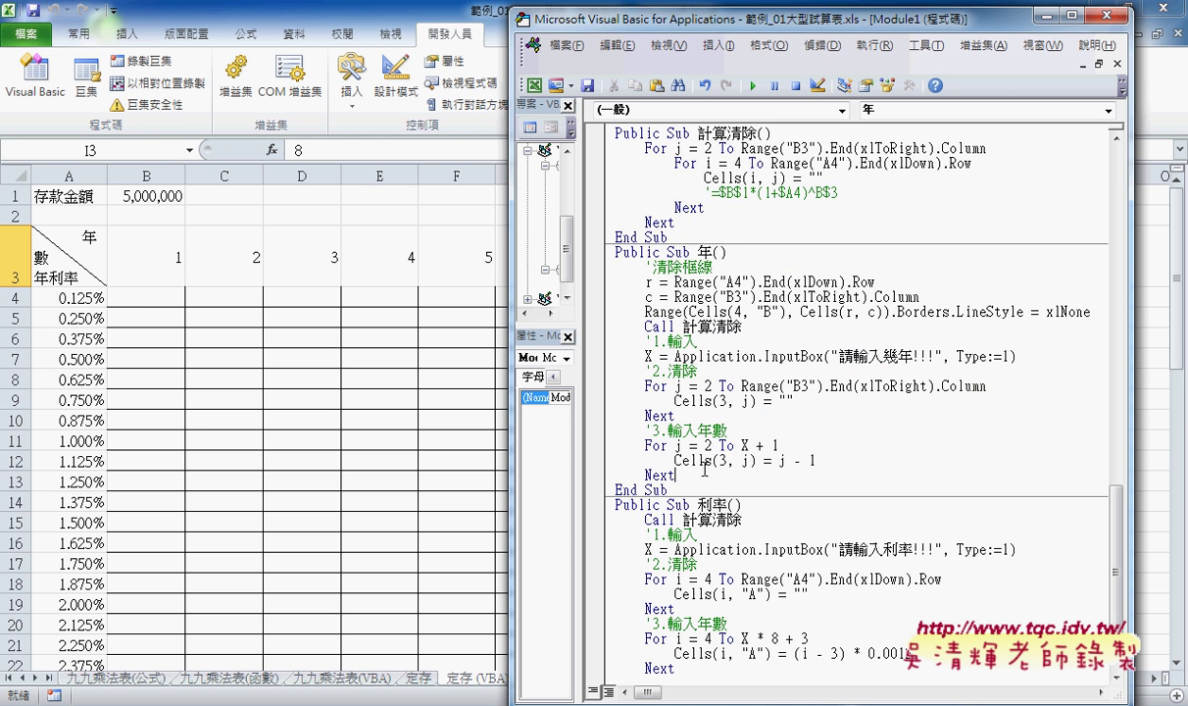
{"action": "key", "text": "Return"}
{"action": "key", "text": "Return"}
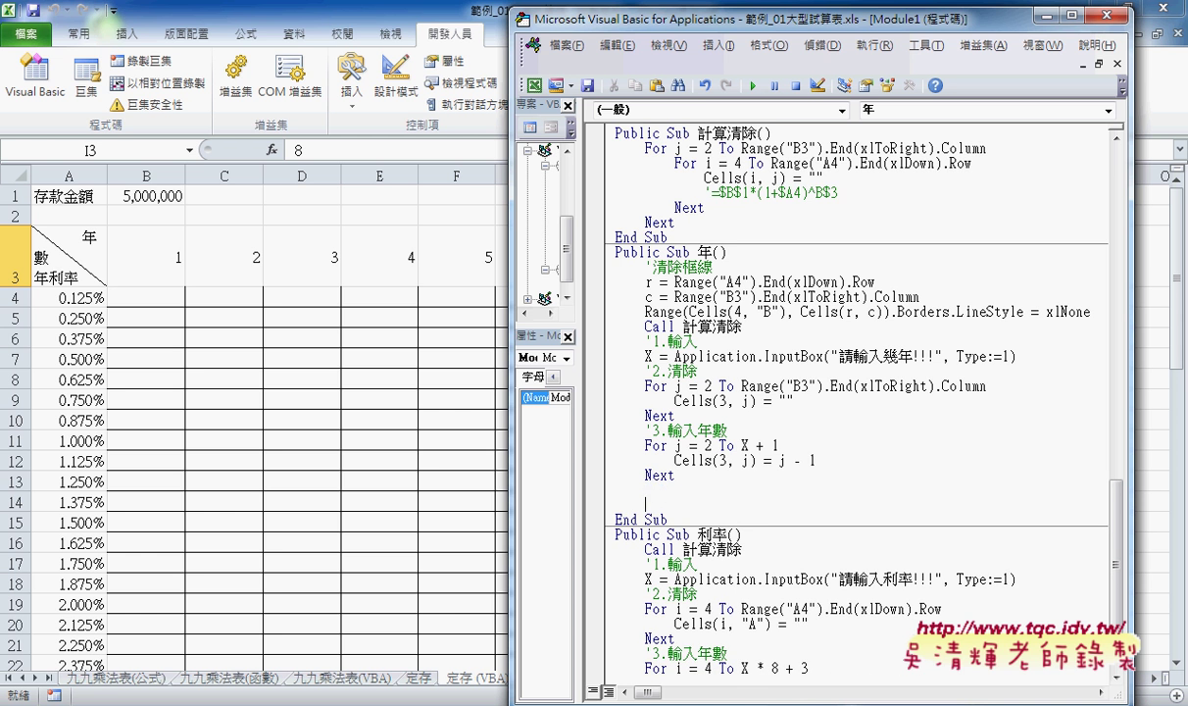
{"action": "type", "text": "ㄊ"}
{"action": "key", "text": "BackSpace"}
{"action": "type", "text": "'"}
{"action": "type", "text": "增加"}
{"action": "type", "text": "框線"}
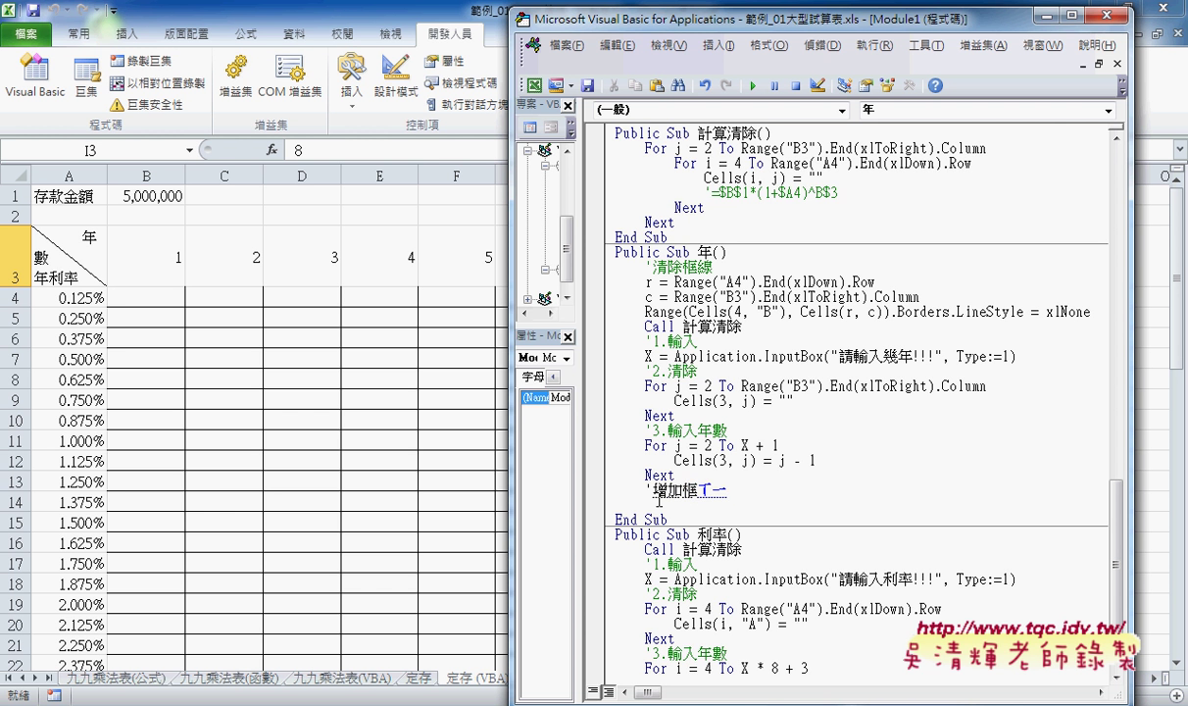
{"action": "left_click", "coordinate": [659, 502]}
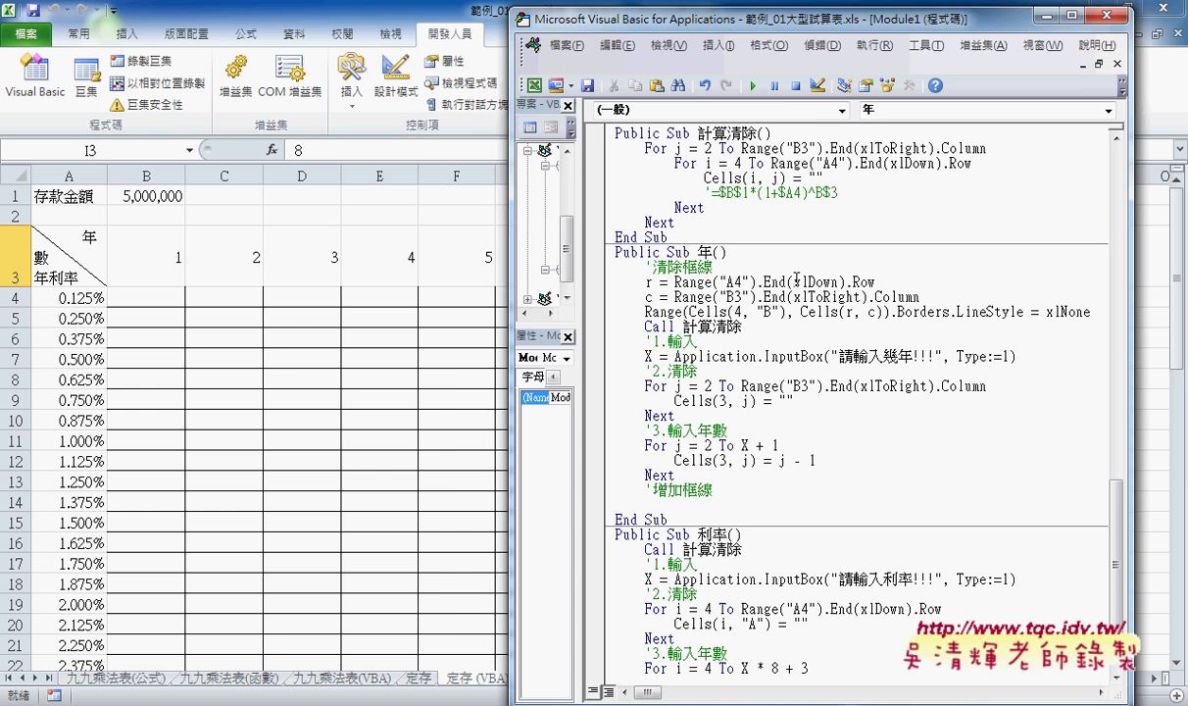
Step: Paste Range(Cells(4, "B"), Cells(r, c)).Borders.LineStyle from the clearing line below the comment
{"action": "left_click_drag", "start_coordinate": [743, 25], "coordinate": [626, 23]}
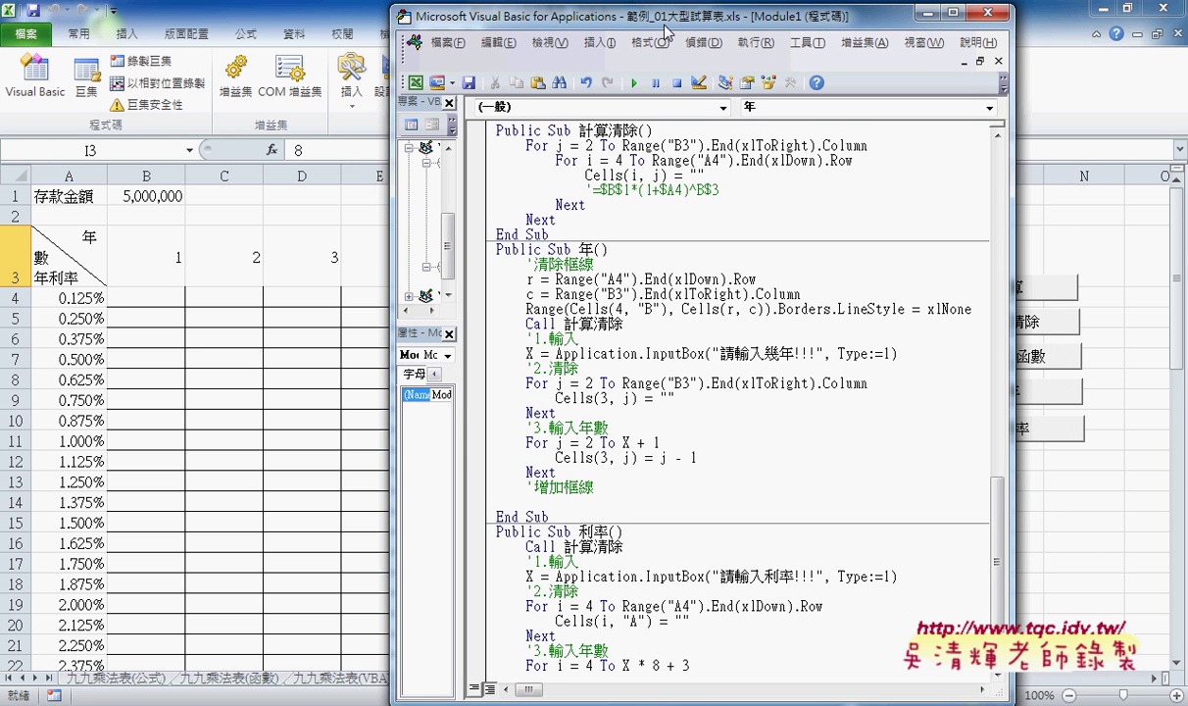
{"action": "left_click", "coordinate": [1024, 378]}
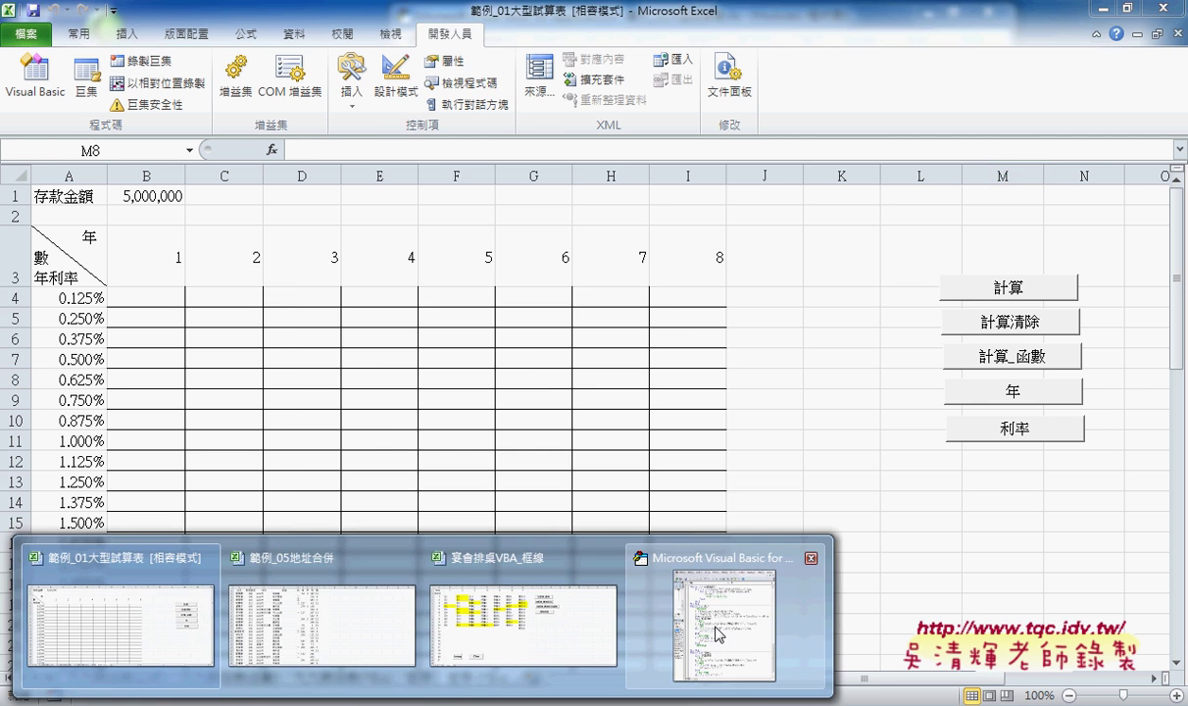
{"action": "left_click", "coordinate": [680, 600]}
{"action": "left_click_drag", "start_coordinate": [1015, 363], "coordinate": [1114, 359]}
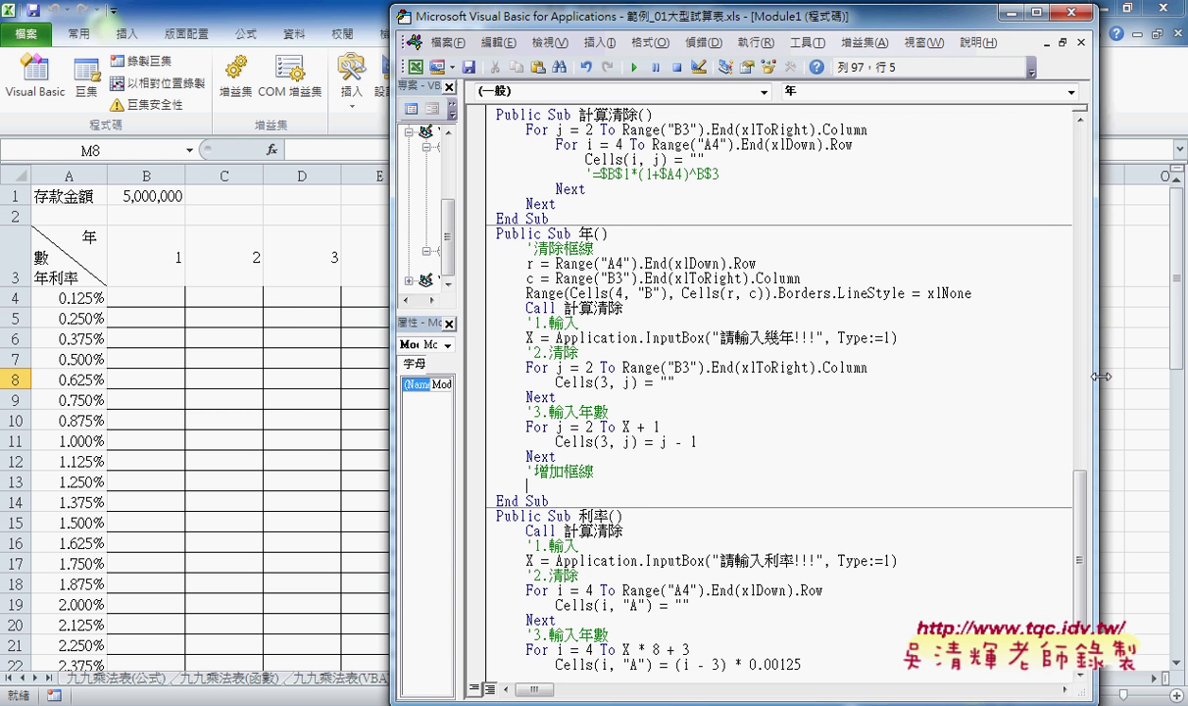
{"action": "left_click_drag", "start_coordinate": [525, 293], "coordinate": [913, 297]}
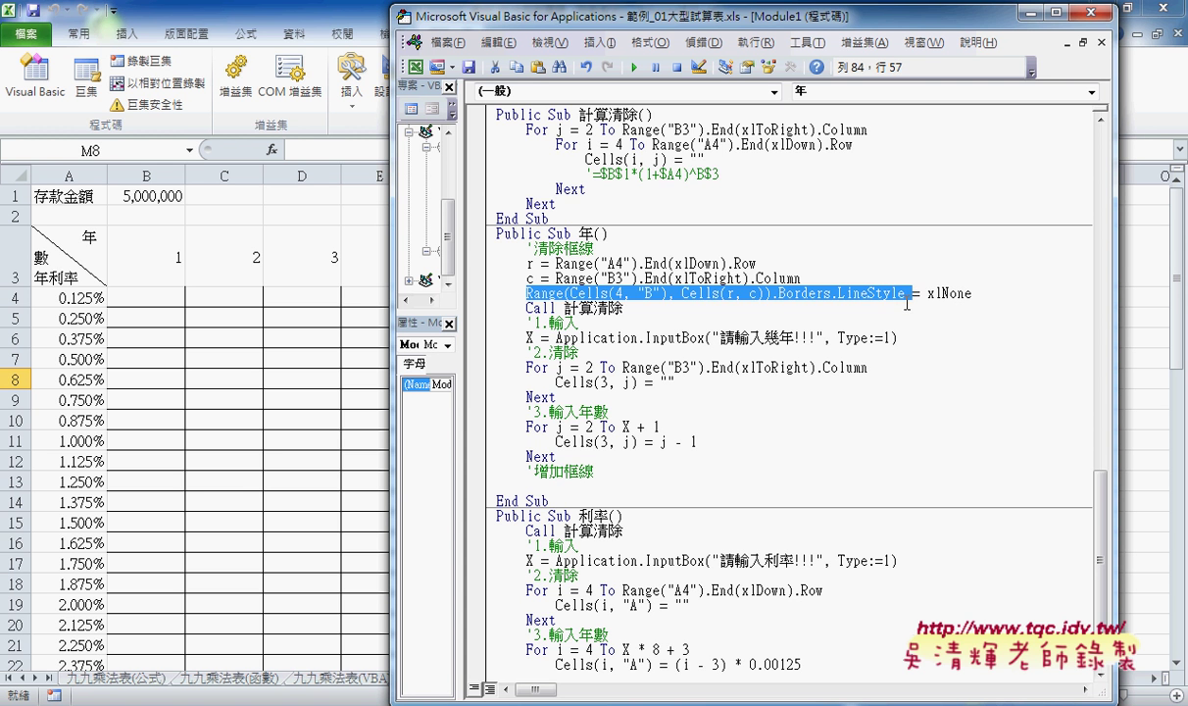
{"action": "left_click", "coordinate": [634, 482]}
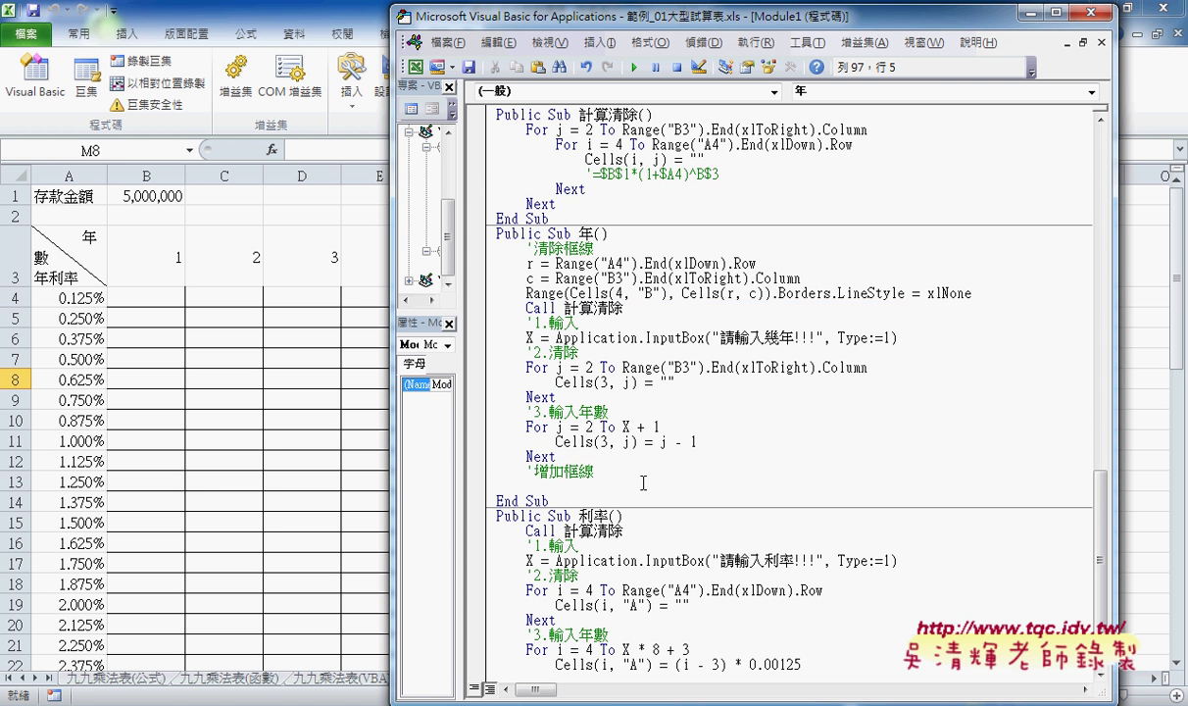
{"action": "type", "text": "Range(Cells(4, \"B\"), Cells(r, c)).Borders.LineStyle"}
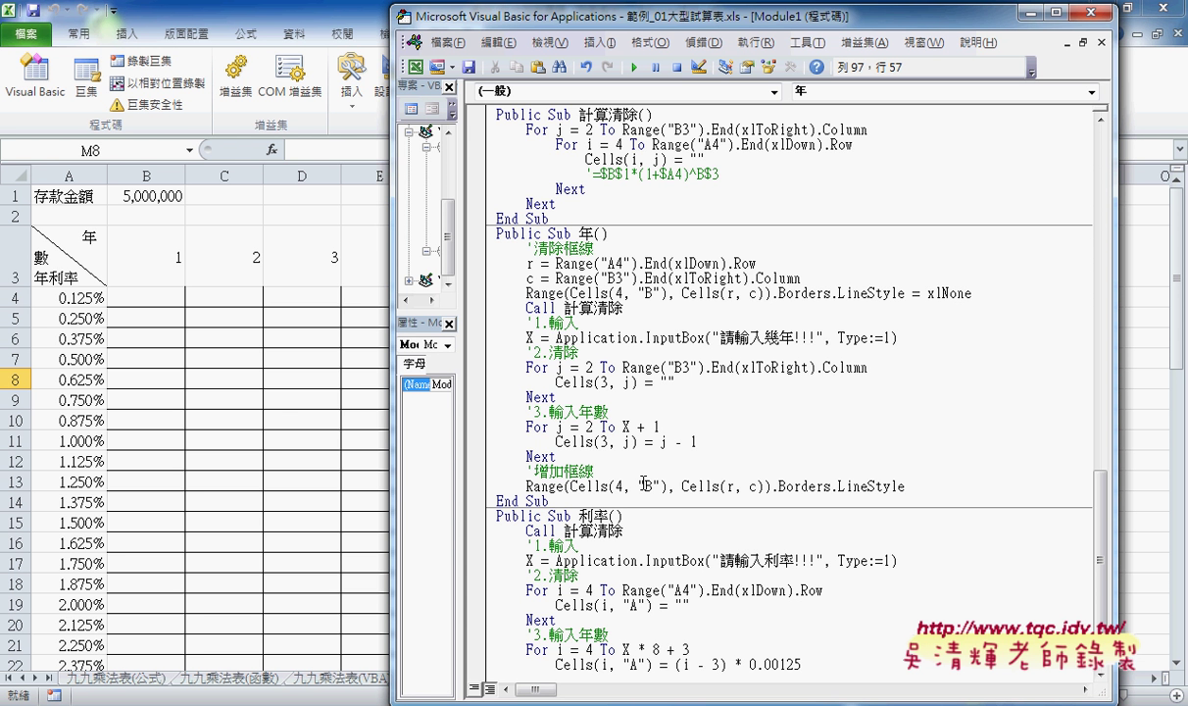
Step: Add '=' after Borders.LineStyle and look up the XlLineStyle constants in Excel Help
{"action": "type", "text": "="}
{"action": "left_click", "coordinate": [883, 482]}
{"action": "key", "text": "F1"}
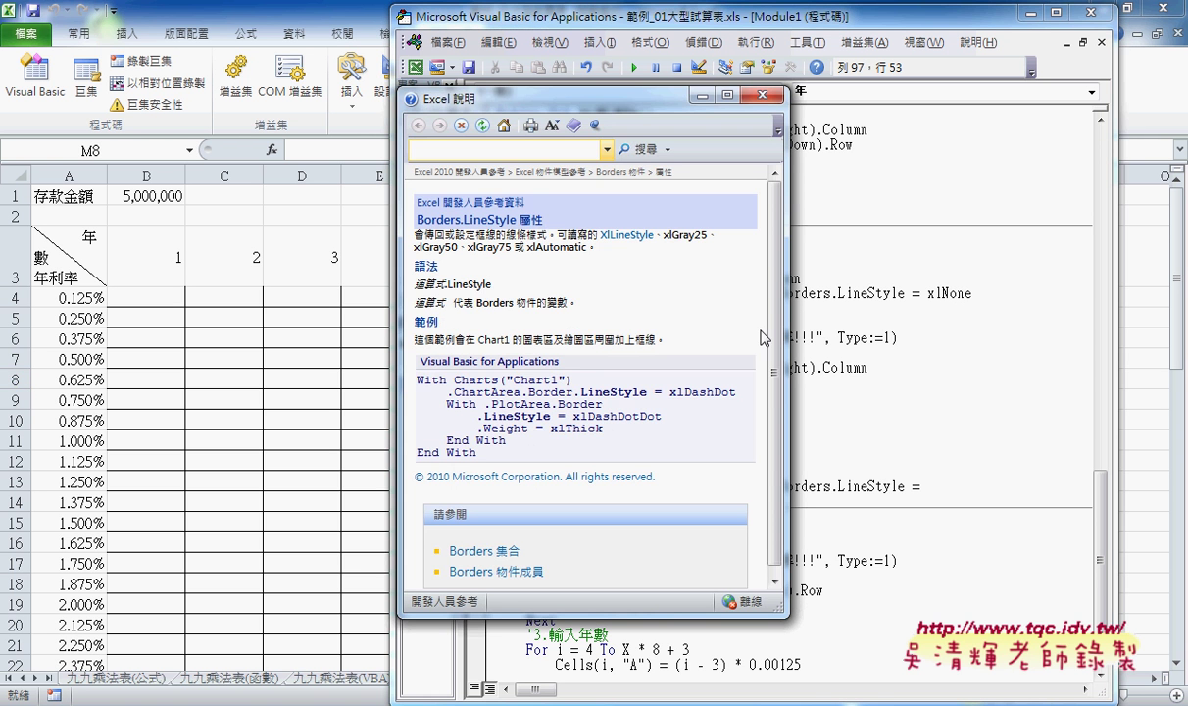
{"action": "left_click", "coordinate": [600, 235]}
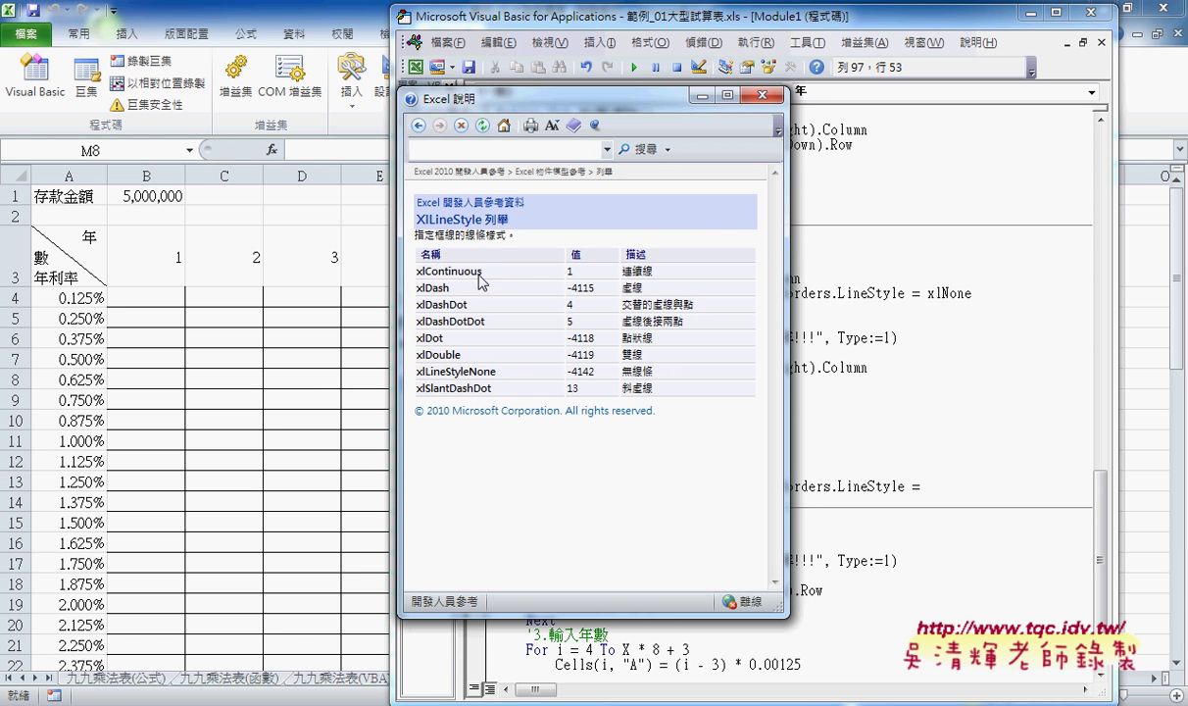
Step: Copy the xlContinuous constant (value 1) from Help and return to the LineStyle line
{"action": "left_click_drag", "start_coordinate": [481, 271], "coordinate": [398, 271]}
{"action": "right_click", "coordinate": [432, 260]}
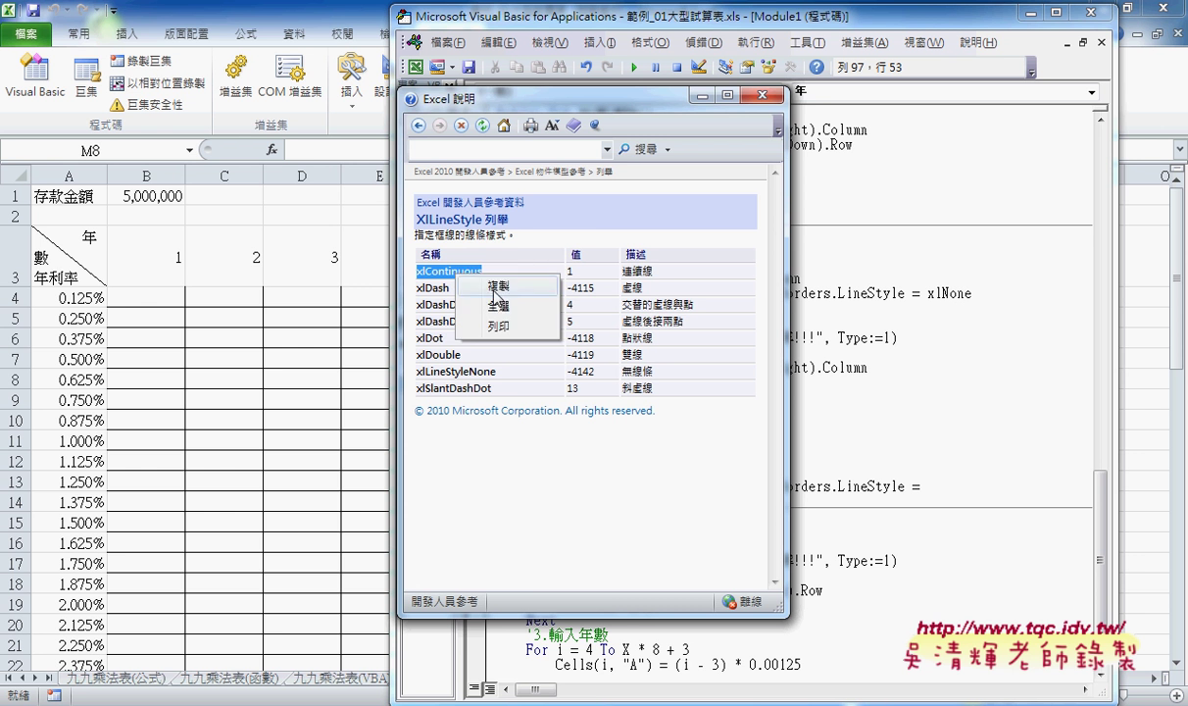
{"action": "left_click", "coordinate": [467, 276]}
{"action": "left_click_drag", "start_coordinate": [574, 271], "coordinate": [545, 267]}
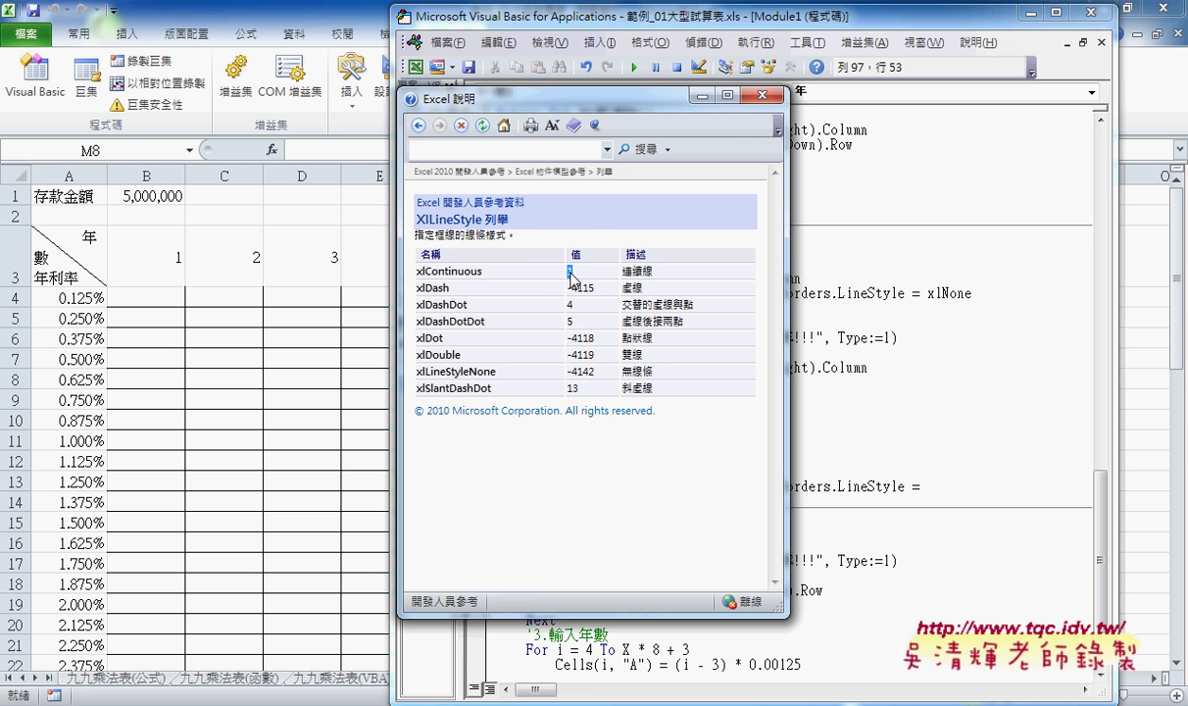
{"action": "left_click", "coordinate": [702, 95]}
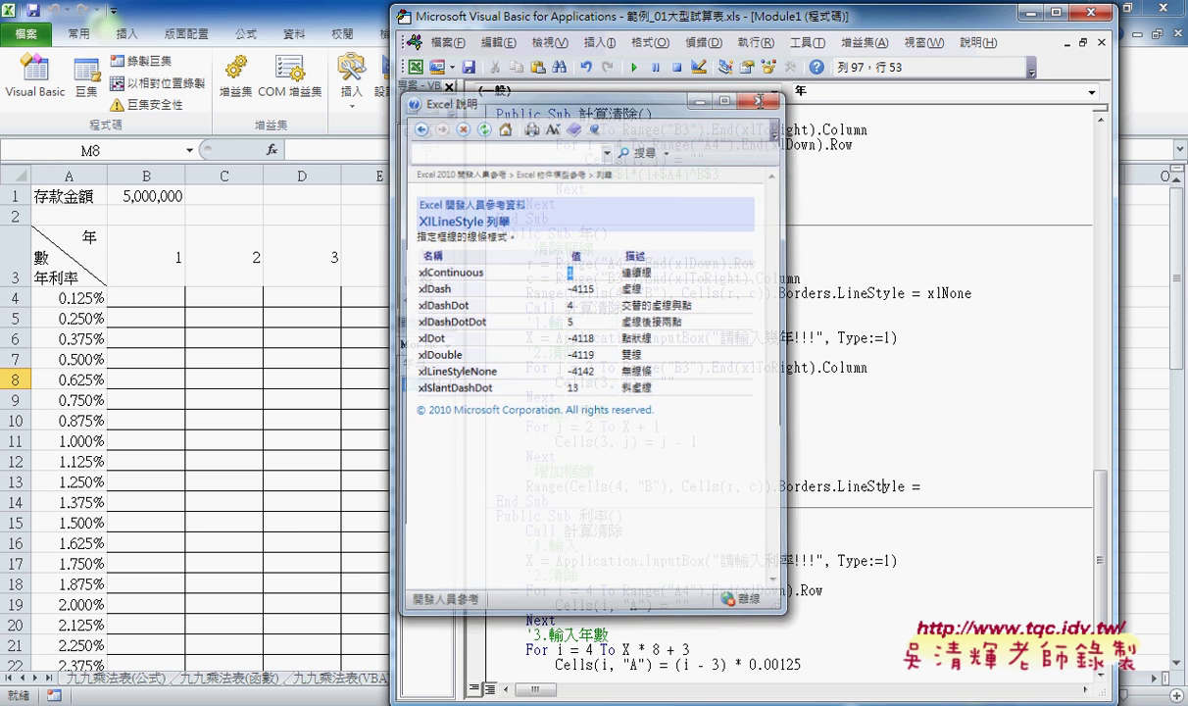
{"action": "left_click", "coordinate": [923, 486]}
Step: Finish with LineStyle = xlContinuous, then add Range(Cells(4, "B"), Cells(r, c)).Borders.Color = RGB(255,0,0)
{"action": "key", "text": "ctrl+v"}
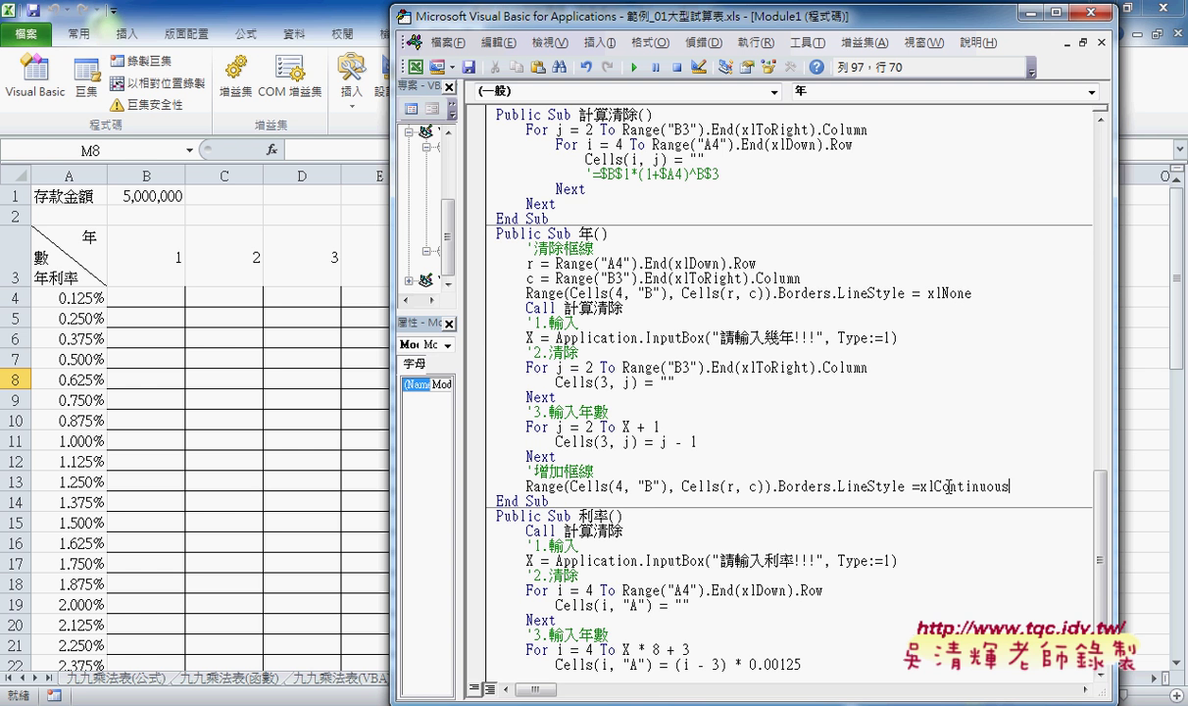
{"action": "key", "text": "Return"}
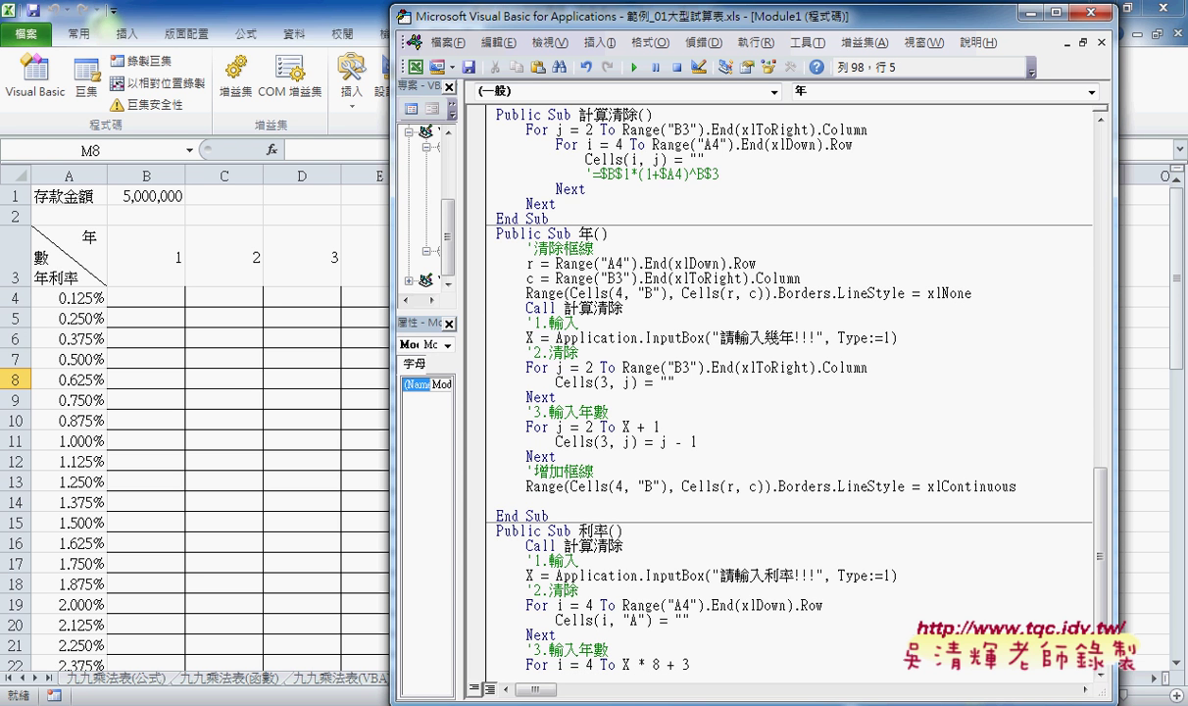
{"action": "left_click_drag", "start_coordinate": [832, 486], "coordinate": [526, 486]}
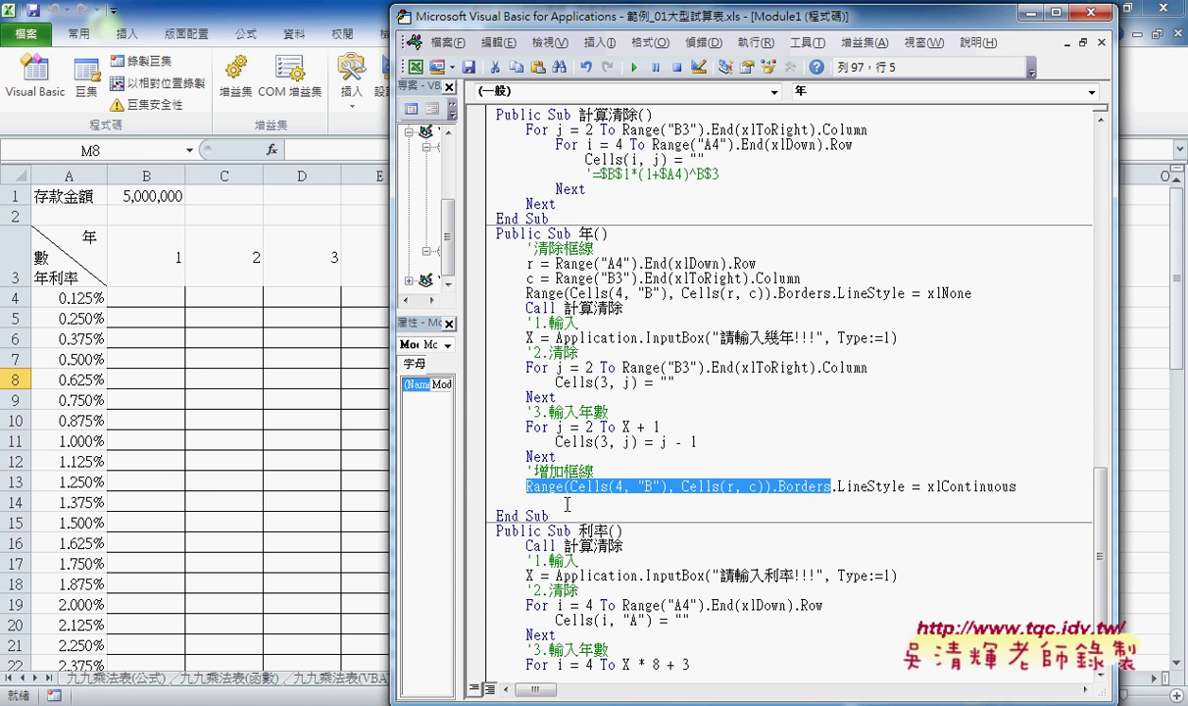
{"action": "left_click", "coordinate": [567, 503]}
{"action": "key", "text": "ctrl+v"}
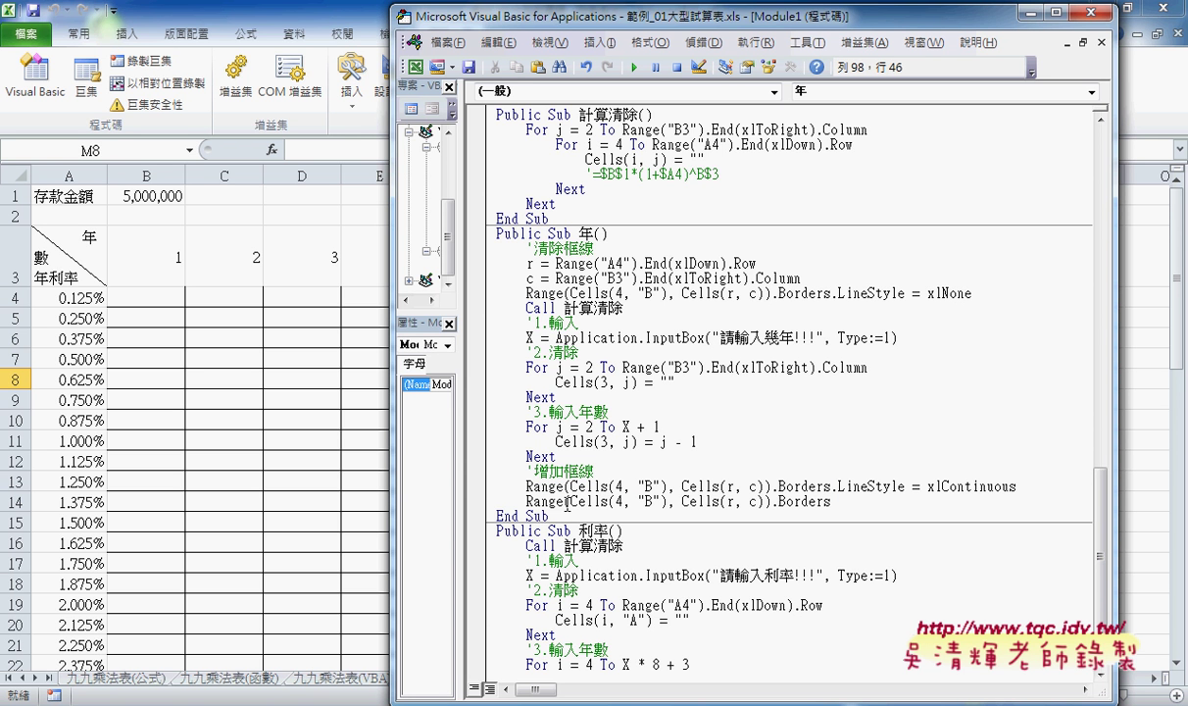
{"action": "type", "text": "."}
{"action": "key", "text": "Down"}
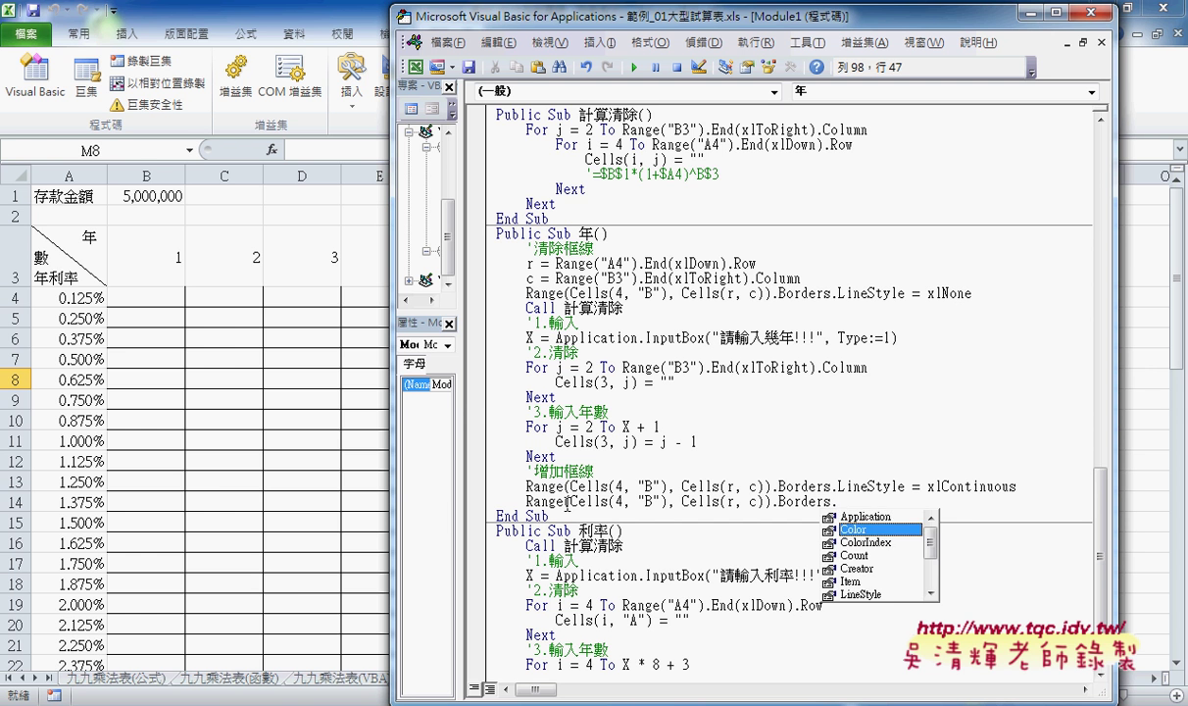
{"action": "key", "text": "Tab"}
{"action": "type", "text": "="}
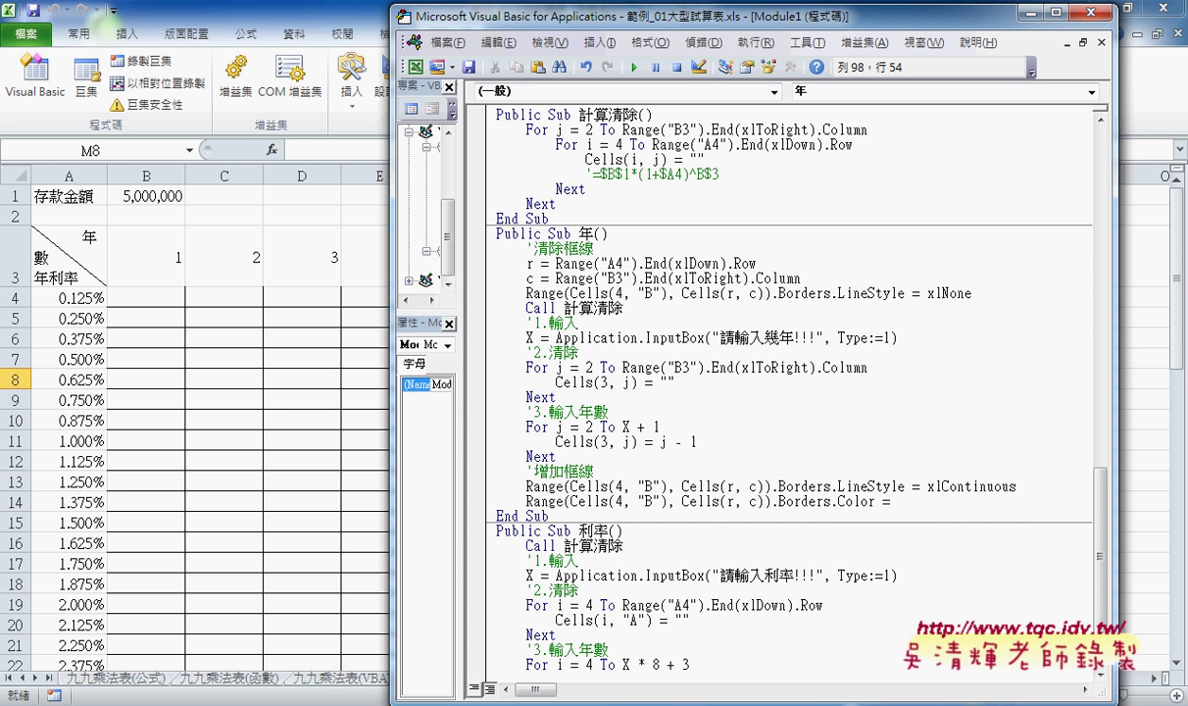
{"action": "type", "text": "rg"}
{"action": "type", "text": "b(2"}
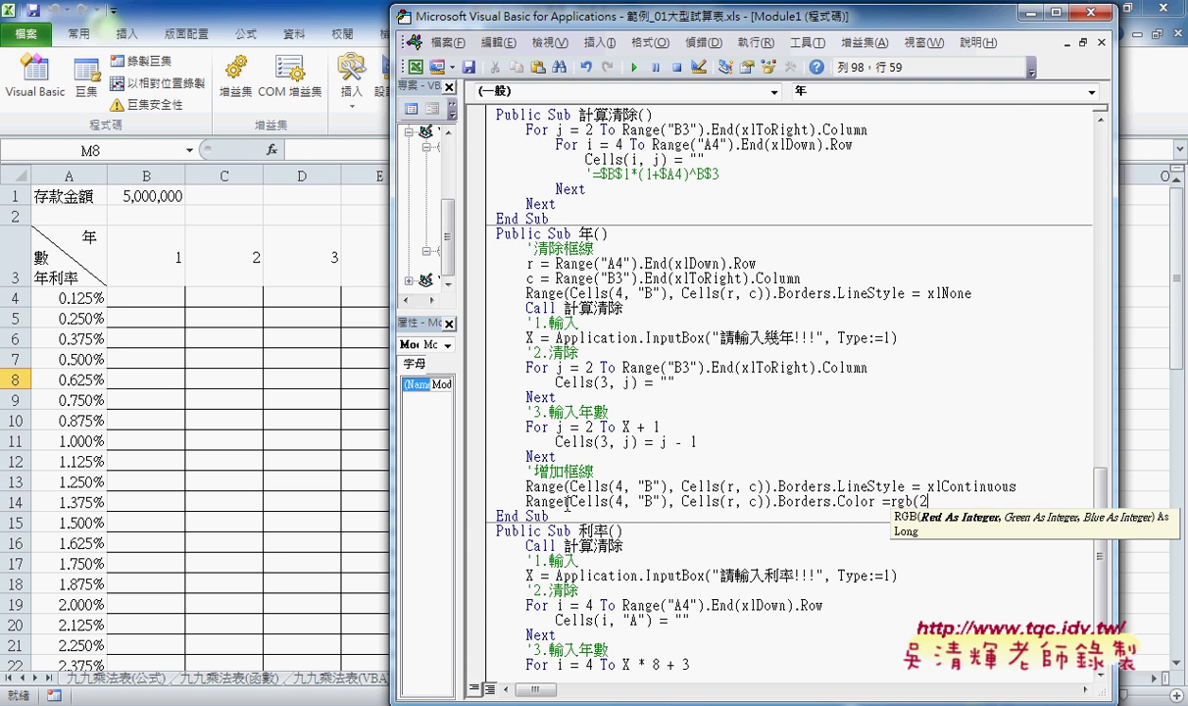
{"action": "type", "text": "55,0,0"}
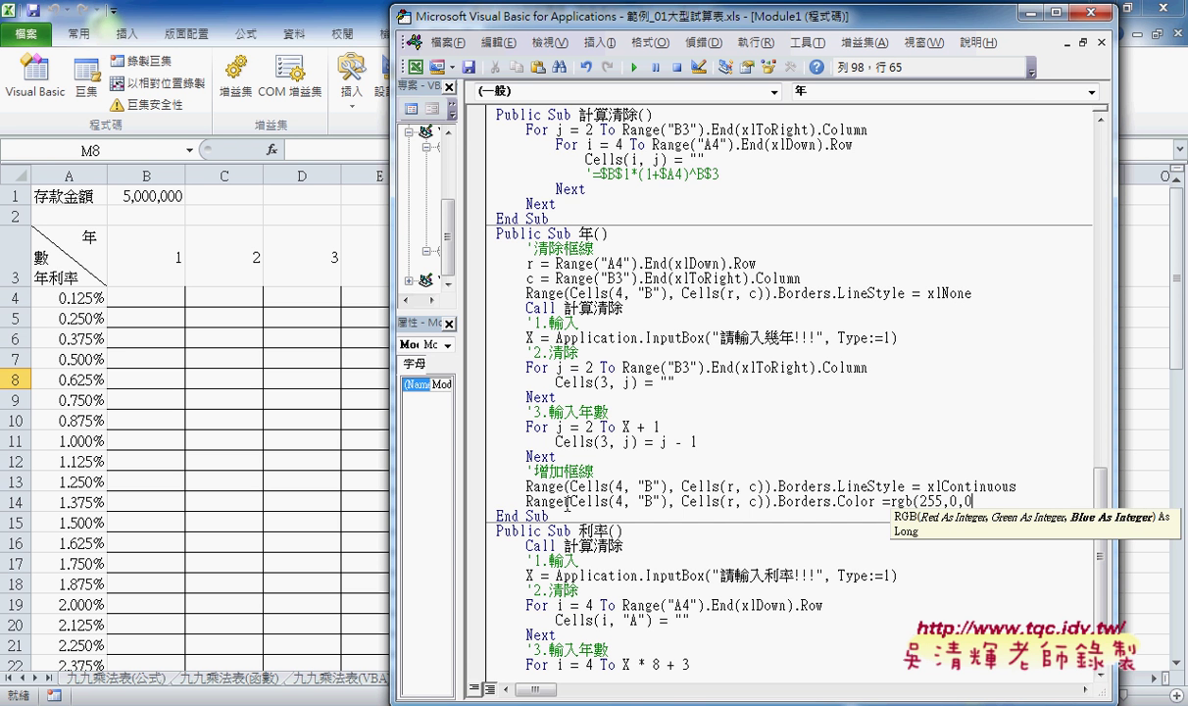
{"action": "type", "text": ")"}
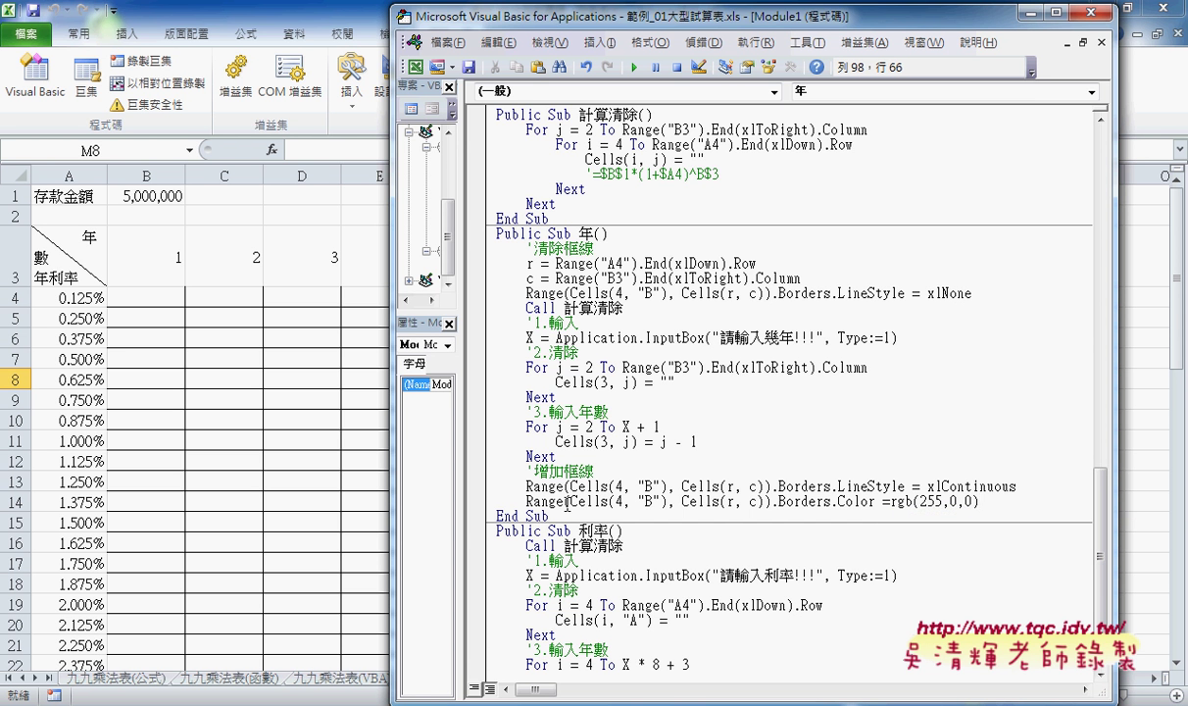
{"action": "left_click", "coordinate": [564, 265]}
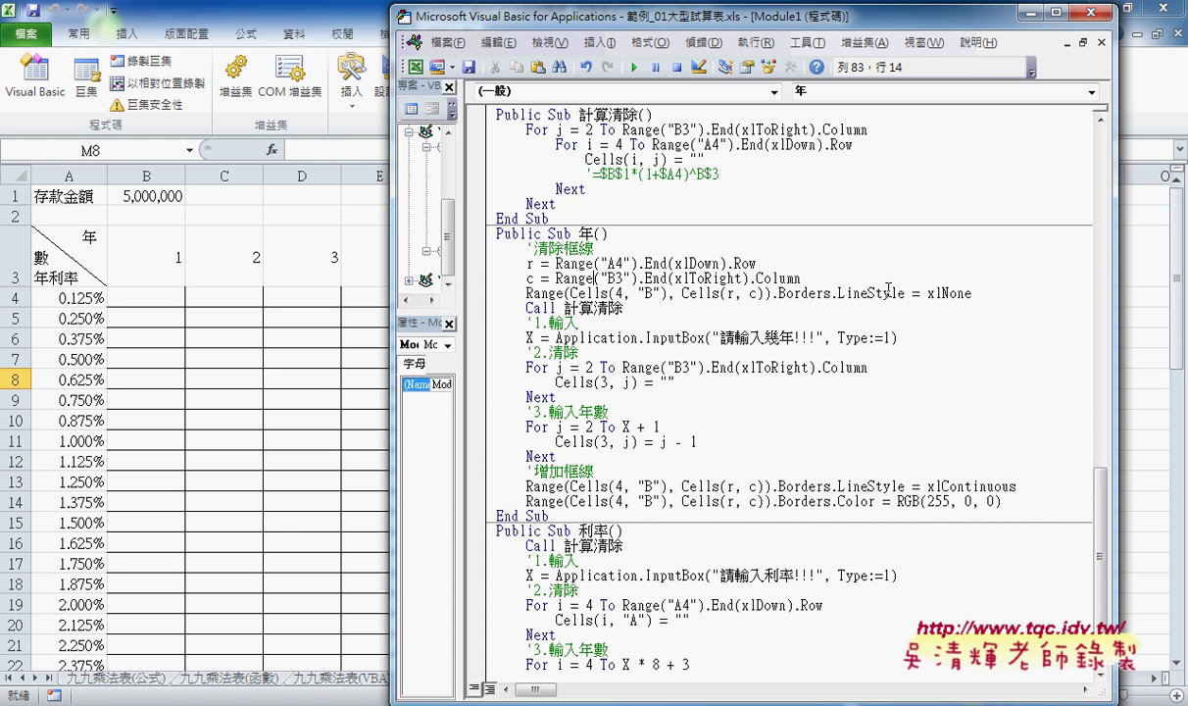
{"action": "mouse_move", "coordinate": [970, 293]}
{"action": "left_mouse_down"}
{"action": "mouse_move", "coordinate": [579, 278]}
{"action": "mouse_move", "coordinate": [521, 263]}
{"action": "left_mouse_up"}
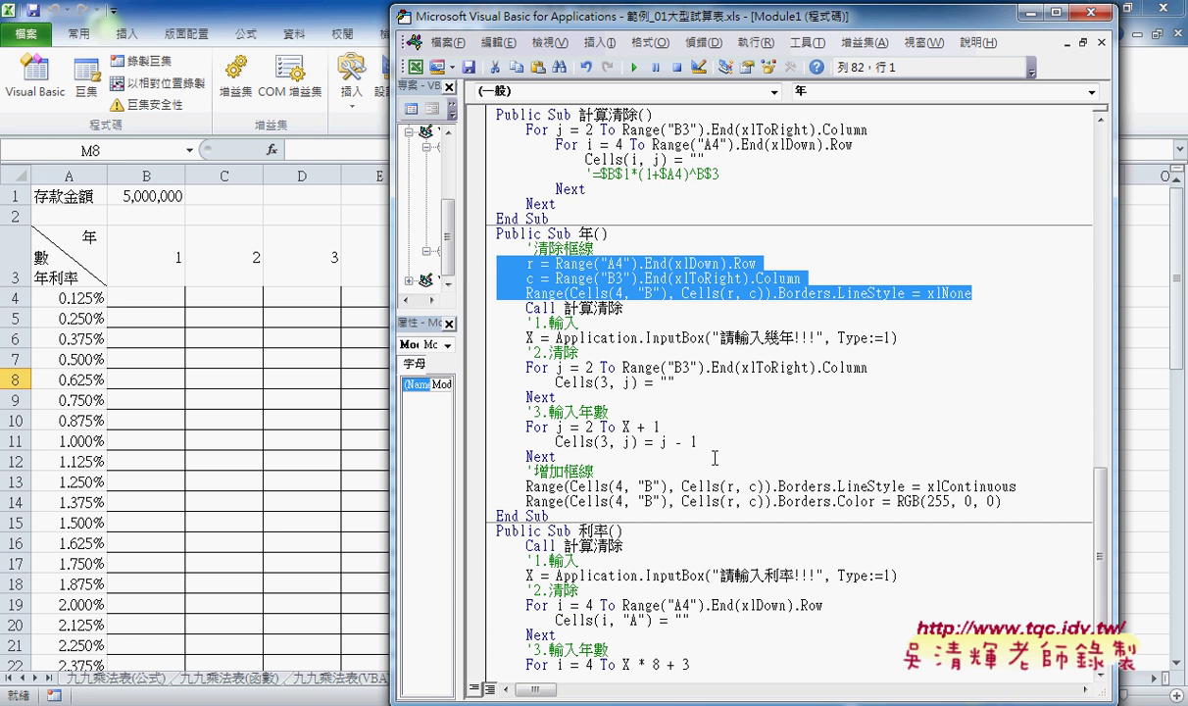
{"action": "left_click_drag", "start_coordinate": [1001, 501], "coordinate": [937, 501]}
{"action": "left_click_drag", "start_coordinate": [480, 501], "coordinate": [461, 487]}
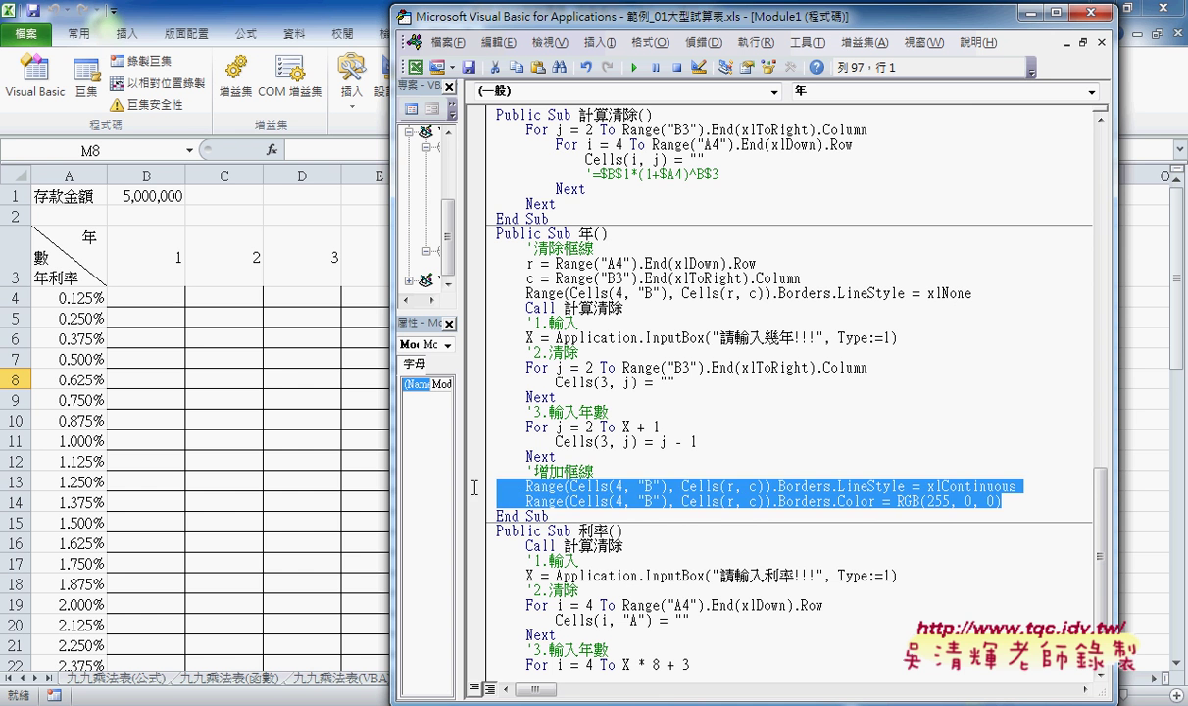
{"action": "left_click", "coordinate": [904, 474]}
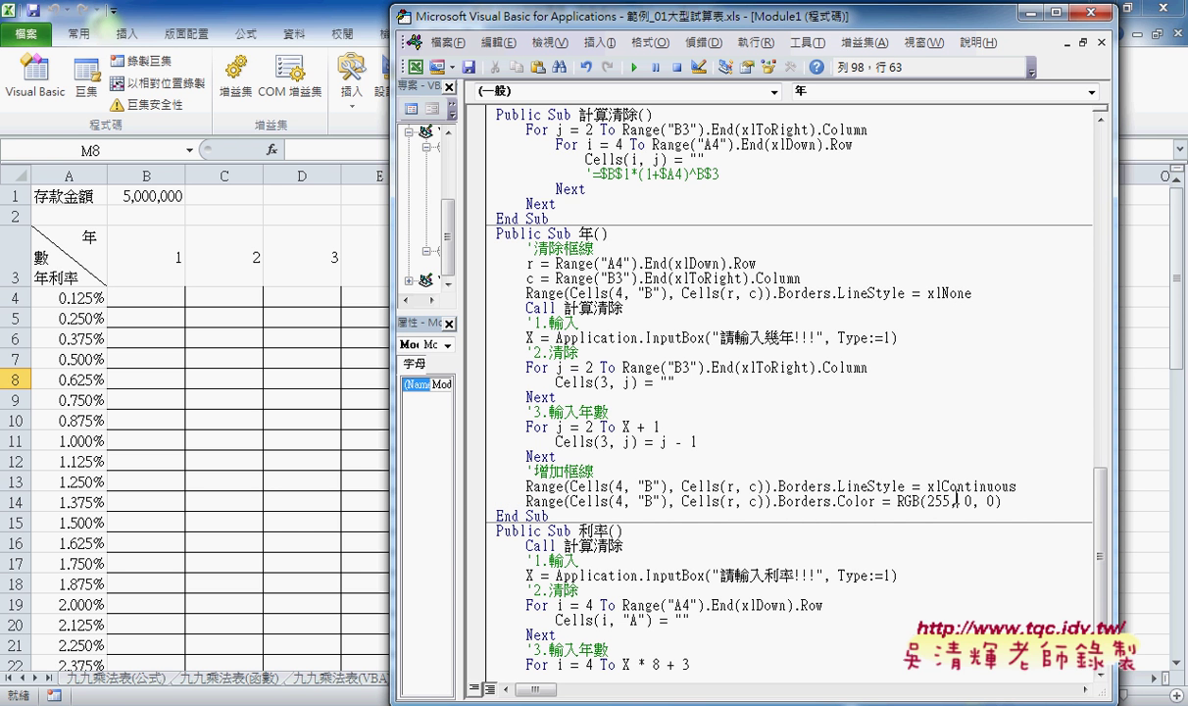
{"action": "mouse_move", "coordinate": [1017, 487]}
{"action": "left_mouse_down"}
{"action": "mouse_move", "coordinate": [774, 490]}
{"action": "mouse_move", "coordinate": [789, 502]}
{"action": "mouse_move", "coordinate": [529, 169]}
{"action": "mouse_move", "coordinate": [544, 201]}
{"action": "mouse_move", "coordinate": [557, 465]}
{"action": "mouse_move", "coordinate": [576, 492]}
{"action": "mouse_move", "coordinate": [762, 496]}
{"action": "mouse_move", "coordinate": [637, 358]}
{"action": "mouse_move", "coordinate": [668, 361]}
{"action": "mouse_move", "coordinate": [651, 314]}
{"action": "mouse_move", "coordinate": [664, 301]}
{"action": "mouse_move", "coordinate": [720, 314]}
{"action": "mouse_move", "coordinate": [676, 306]}
{"action": "mouse_move", "coordinate": [706, 280]}
{"action": "mouse_move", "coordinate": [770, 291]}
{"action": "left_mouse_up"}
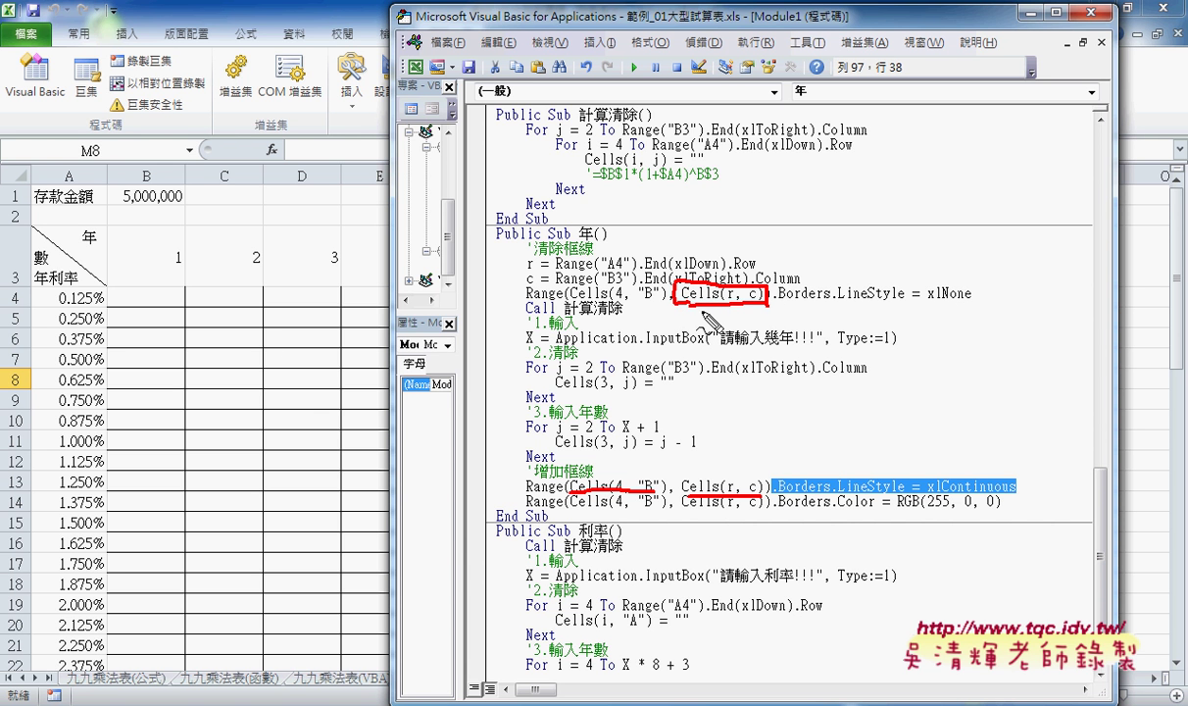
Step: Return to the worksheet and run the 年 macro to get its 請輸入幾年!!! prompt
{"action": "mouse_move", "coordinate": [152, 308]}
{"action": "left_mouse_down"}
{"action": "mouse_move", "coordinate": [116, 306]}
{"action": "mouse_move", "coordinate": [177, 291]}
{"action": "mouse_move", "coordinate": [167, 312]}
{"action": "left_mouse_up"}
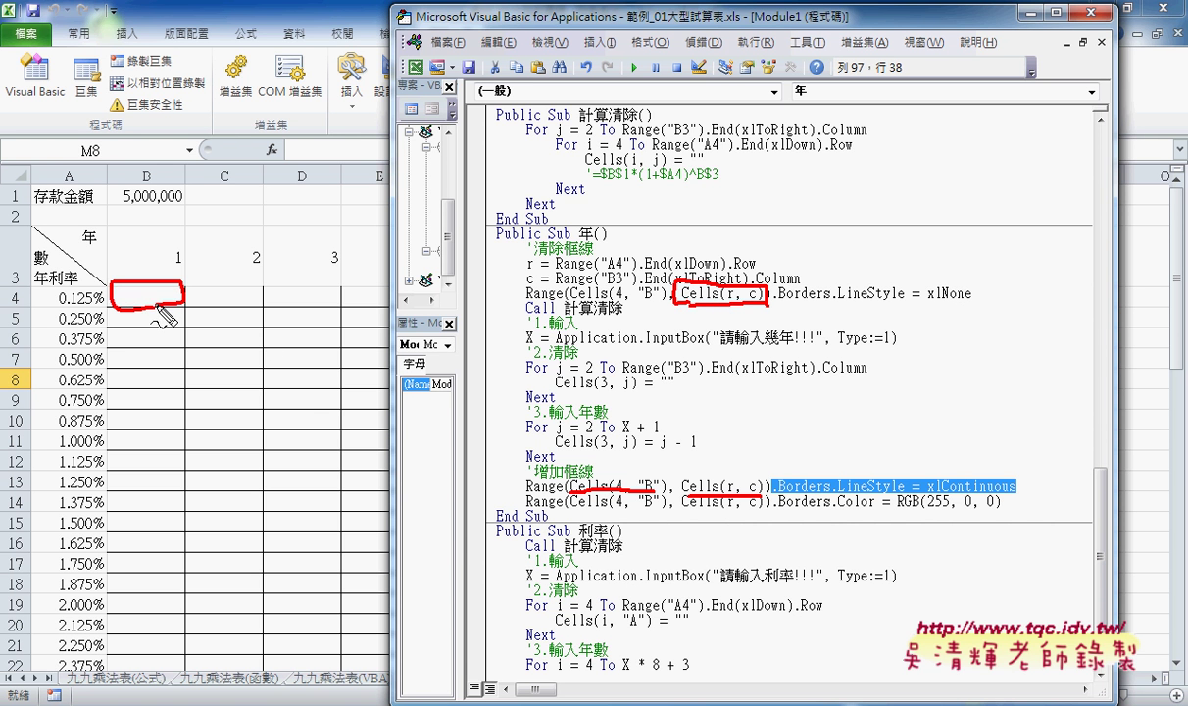
{"action": "mouse_move", "coordinate": [299, 390]}
{"action": "left_mouse_down"}
{"action": "mouse_move", "coordinate": [196, 311]}
{"action": "mouse_move", "coordinate": [195, 323]}
{"action": "left_mouse_up"}
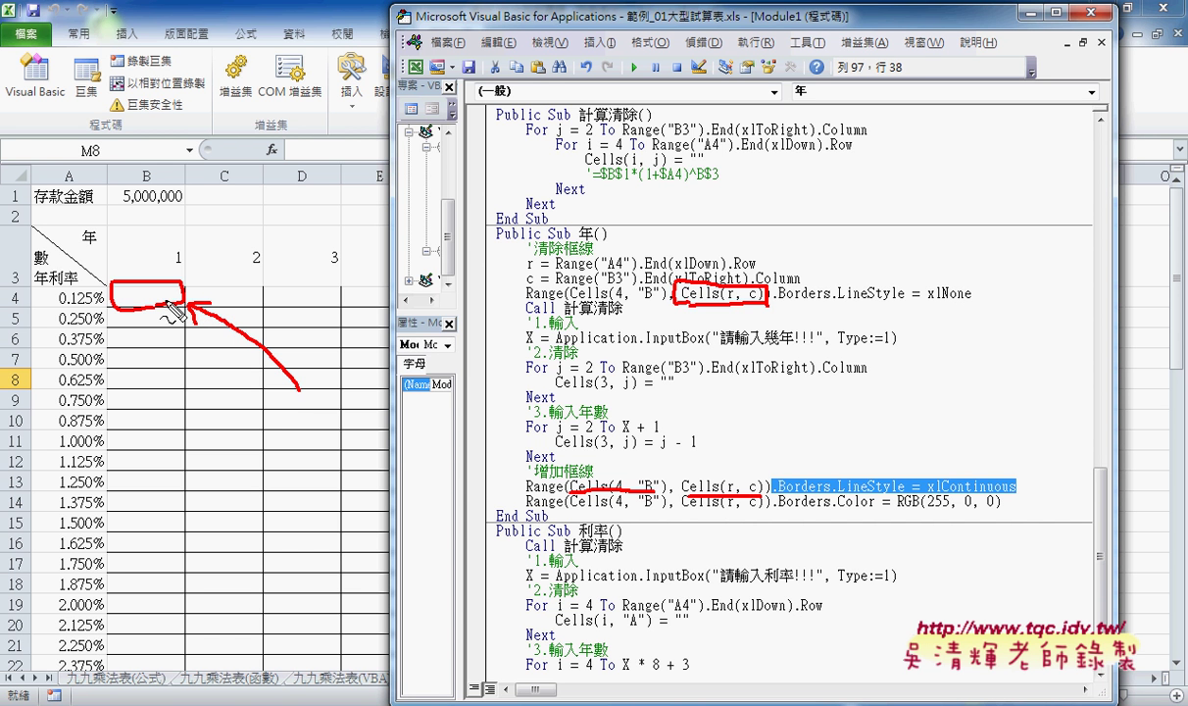
{"action": "mouse_move", "coordinate": [331, 409]}
{"action": "left_mouse_down"}
{"action": "mouse_move", "coordinate": [485, 536]}
{"action": "mouse_move", "coordinate": [662, 655]}
{"action": "left_mouse_up"}
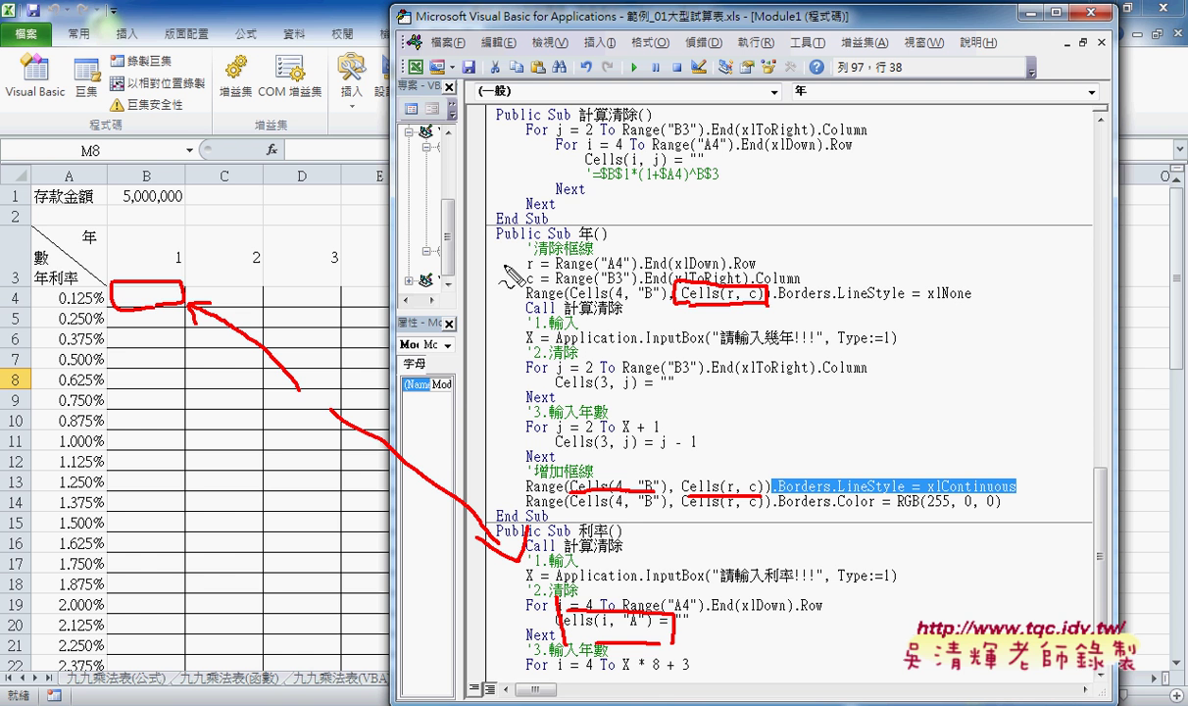
{"action": "mouse_move", "coordinate": [496, 259]}
{"action": "left_mouse_down"}
{"action": "mouse_move", "coordinate": [513, 257]}
{"action": "mouse_move", "coordinate": [515, 280]}
{"action": "left_mouse_up"}
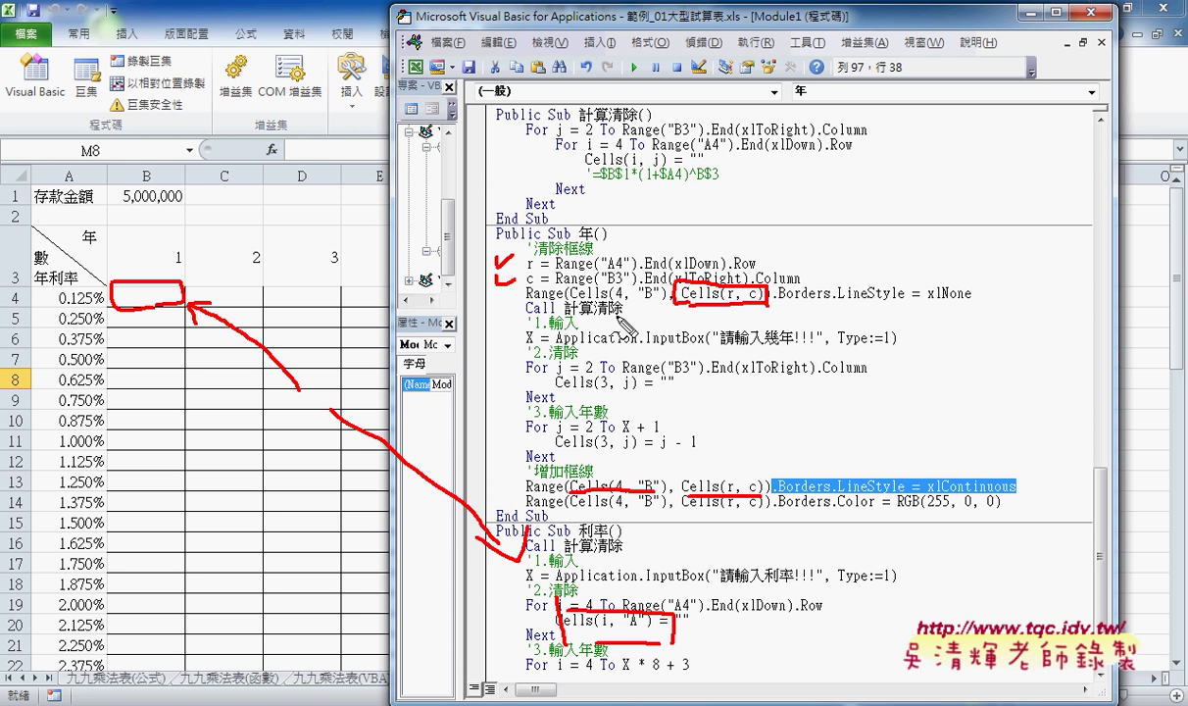
{"action": "key", "text": "Escape"}
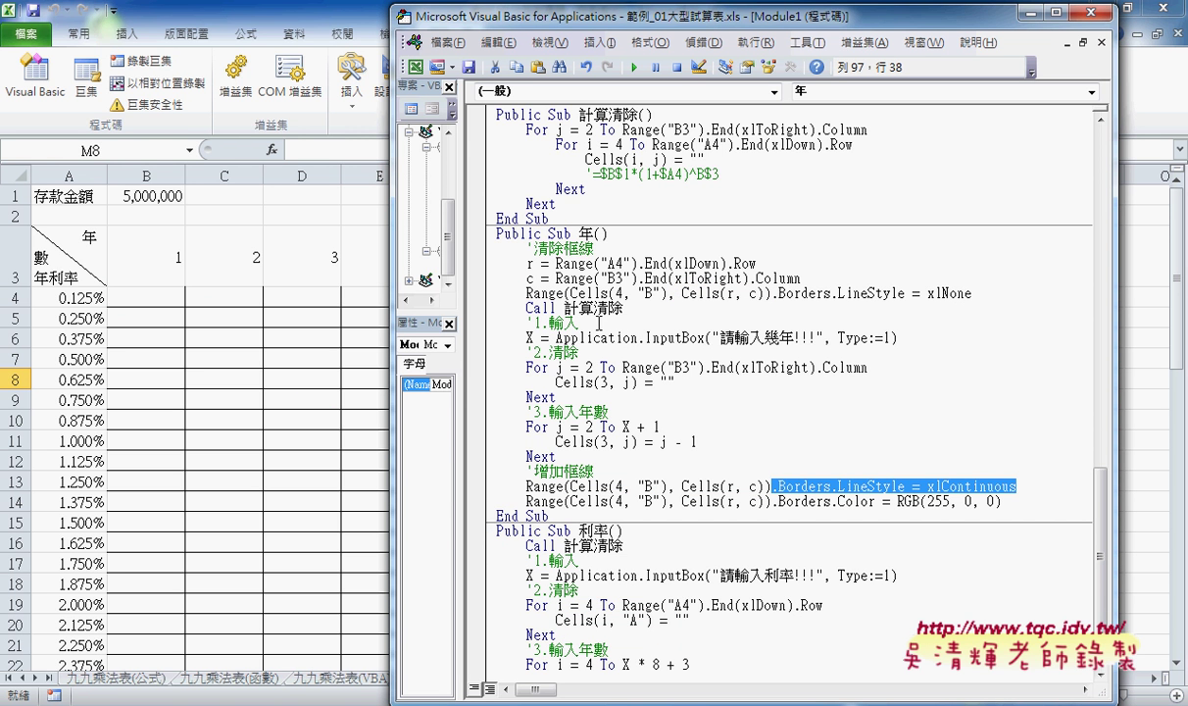
{"action": "left_click", "coordinate": [309, 211]}
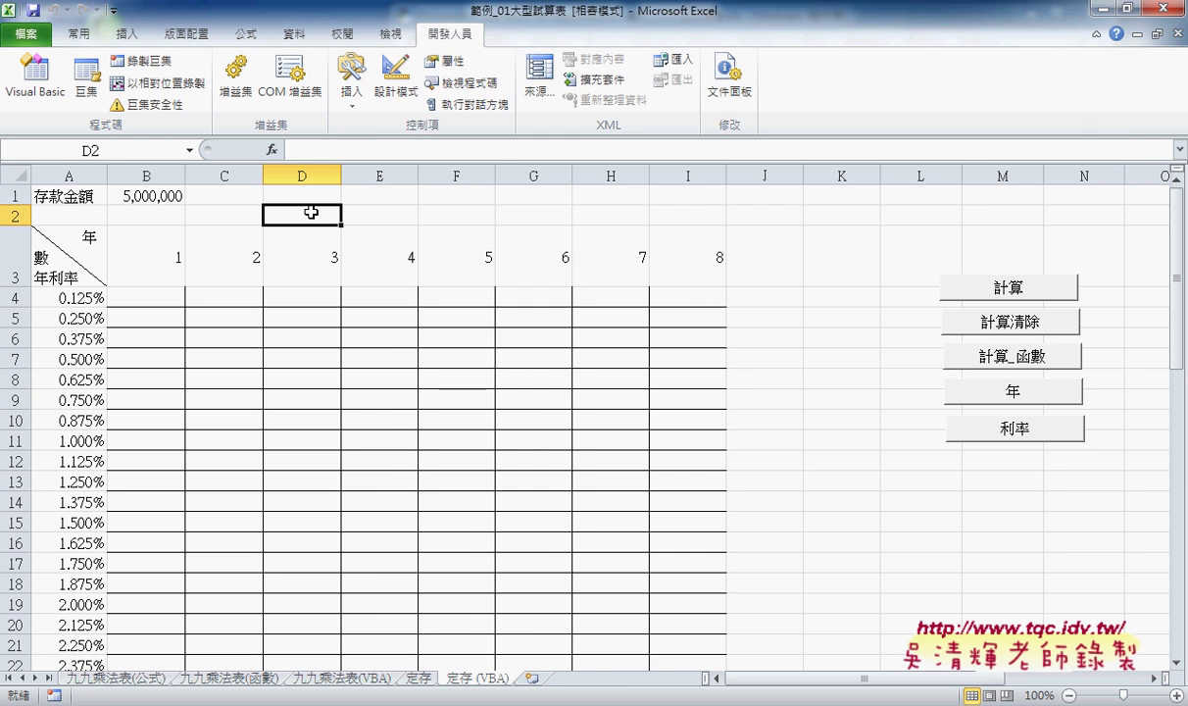
{"action": "left_click", "coordinate": [1037, 392]}
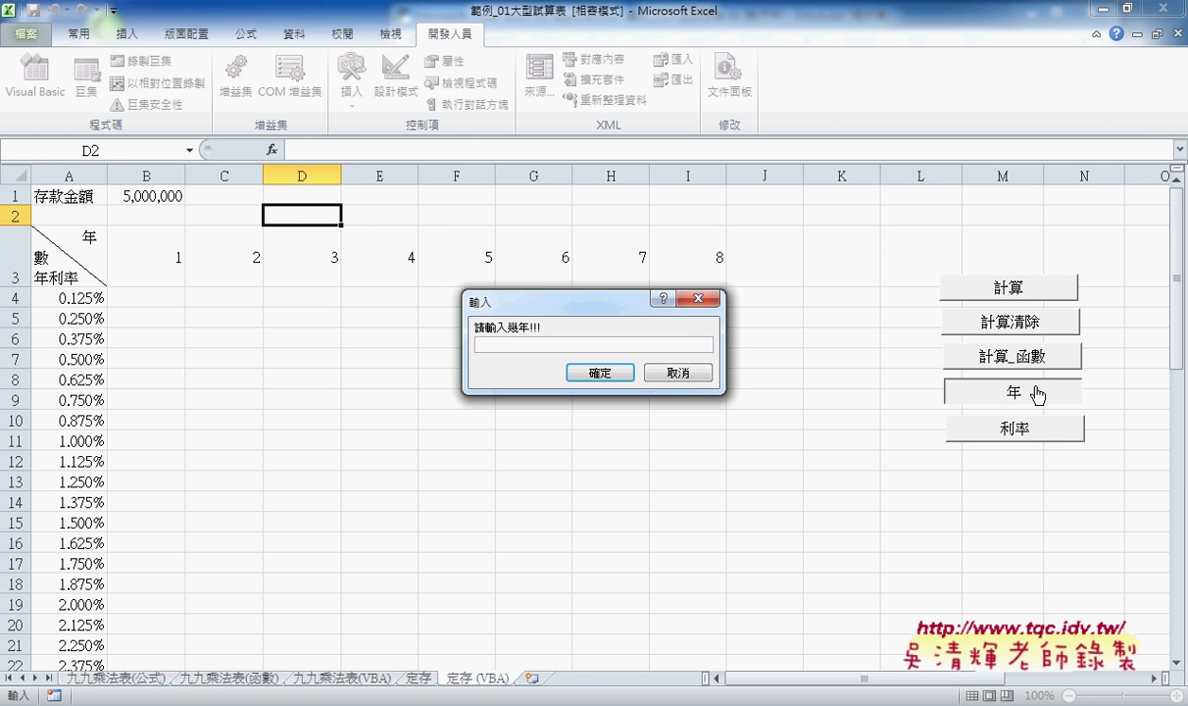
Step: Run the 年 macro repeatedly with 10, 5, 1 and finally 8 years
{"action": "left_click_drag", "start_coordinate": [504, 302], "coordinate": [756, 123]}
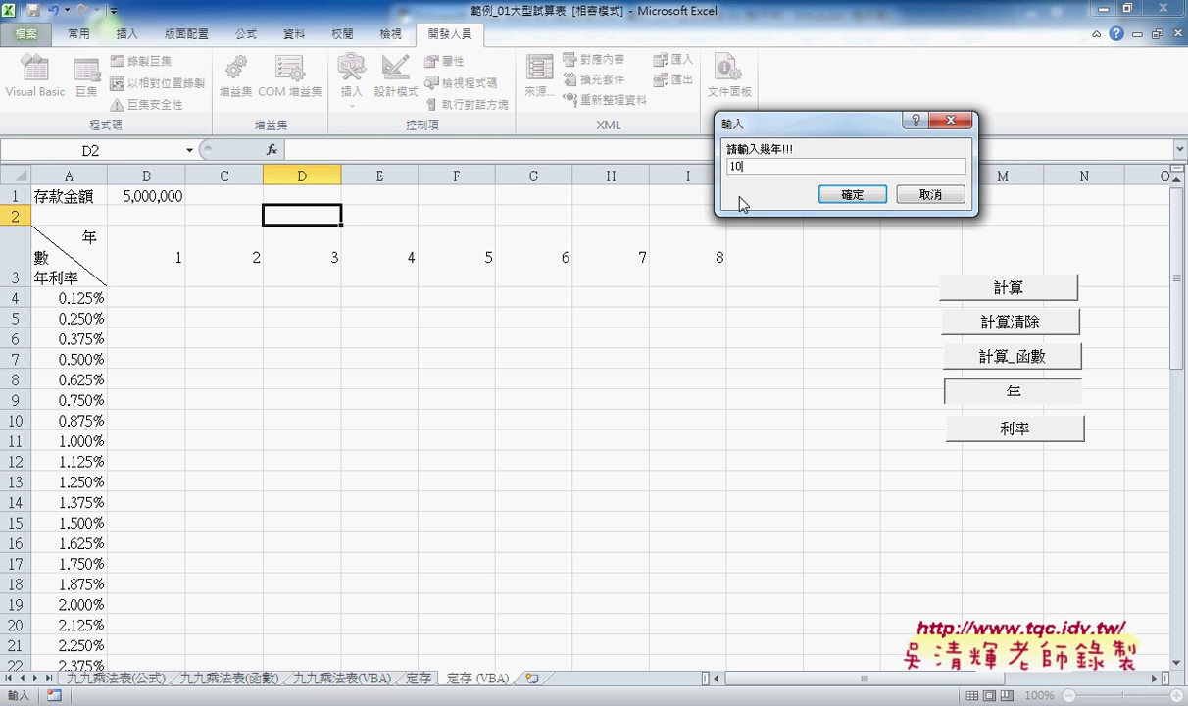
{"action": "left_click", "coordinate": [852, 195]}
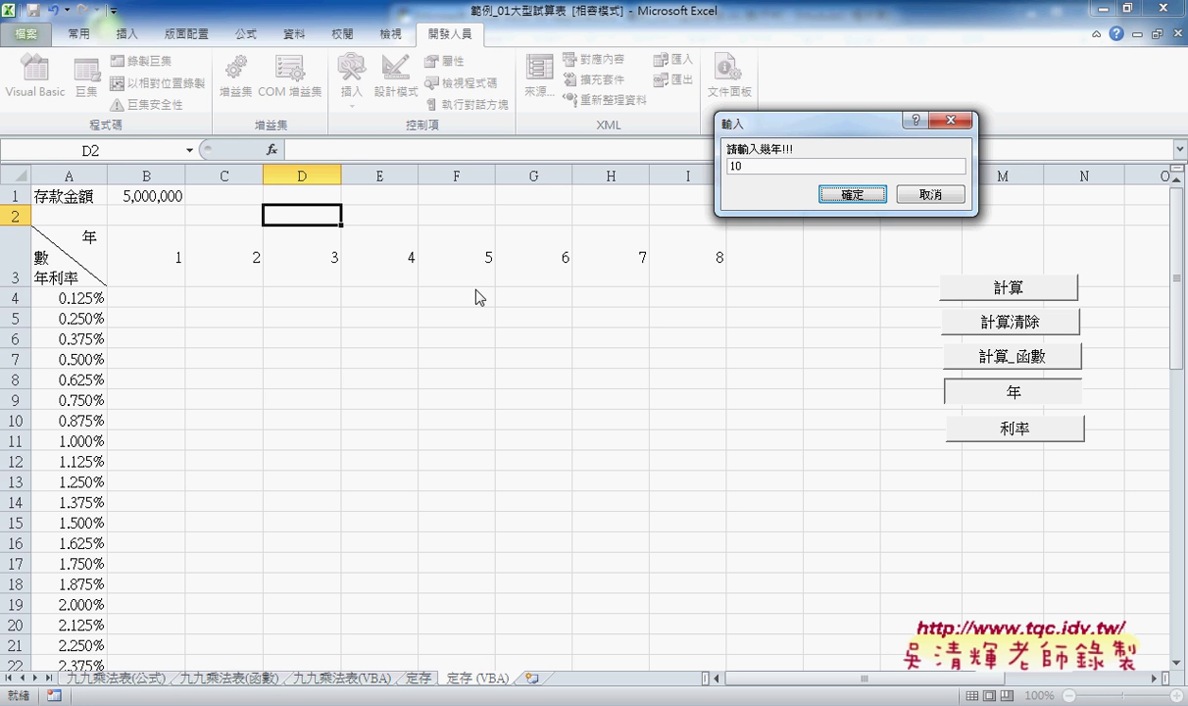
{"action": "left_click", "coordinate": [871, 199]}
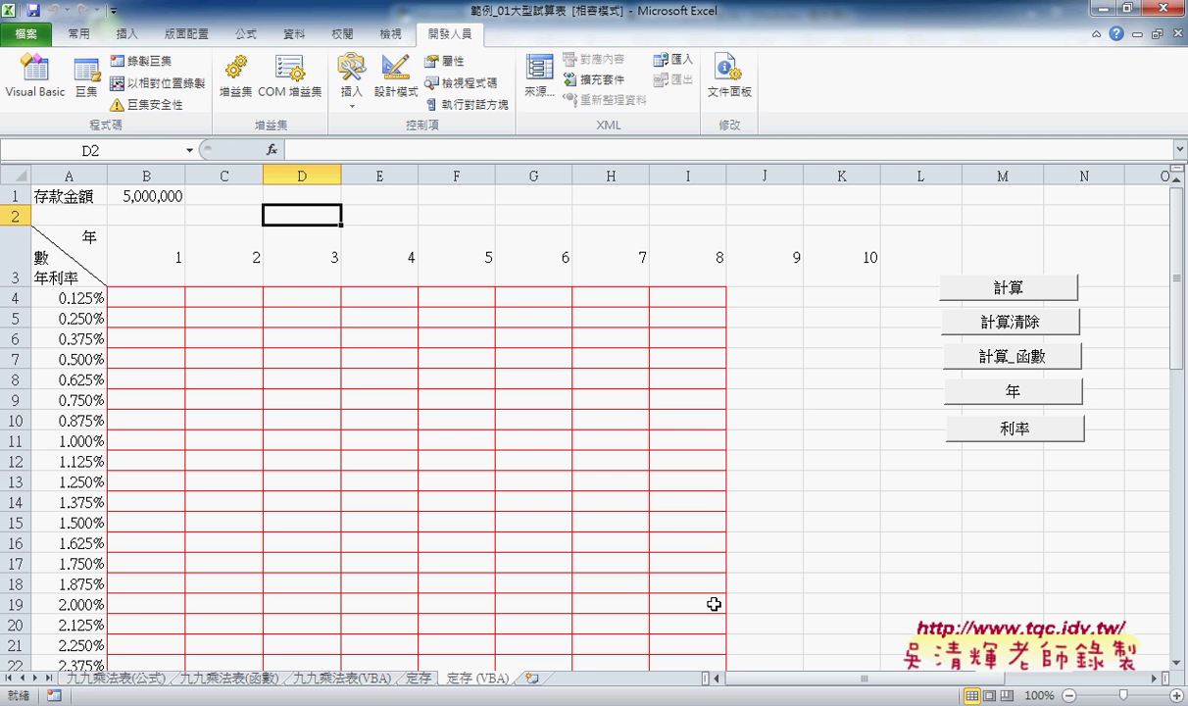
{"action": "left_click", "coordinate": [955, 392]}
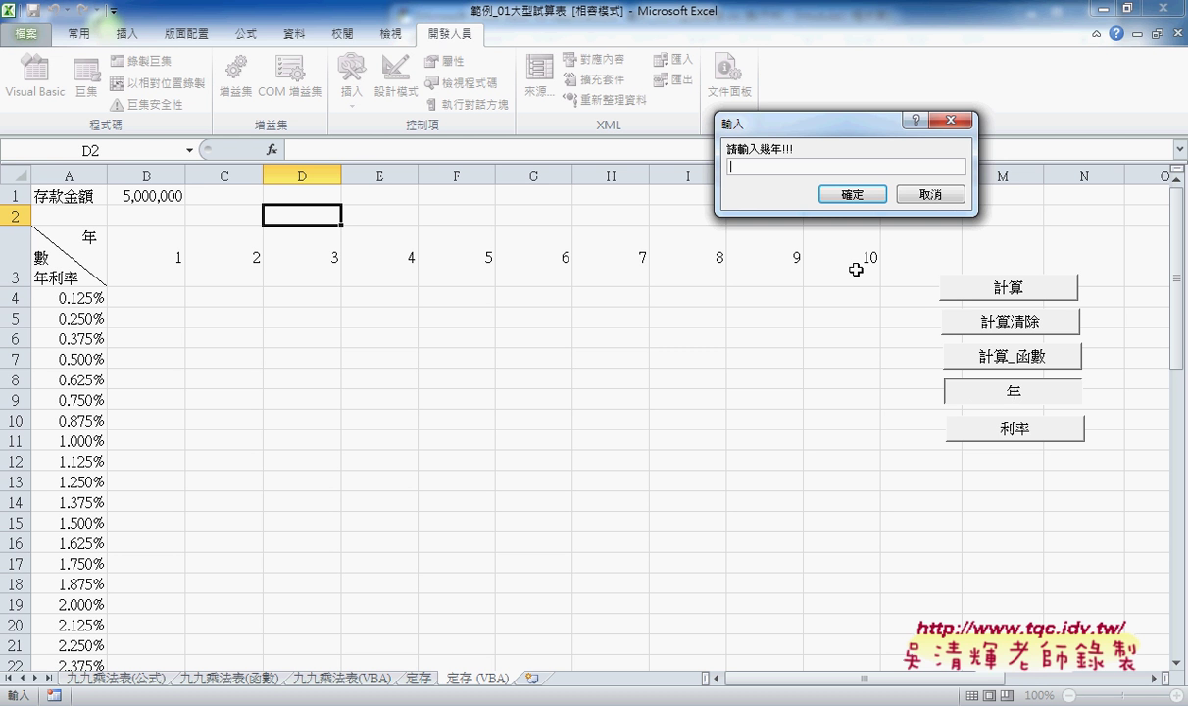
{"action": "type", "text": "5"}
{"action": "left_click", "coordinate": [843, 194]}
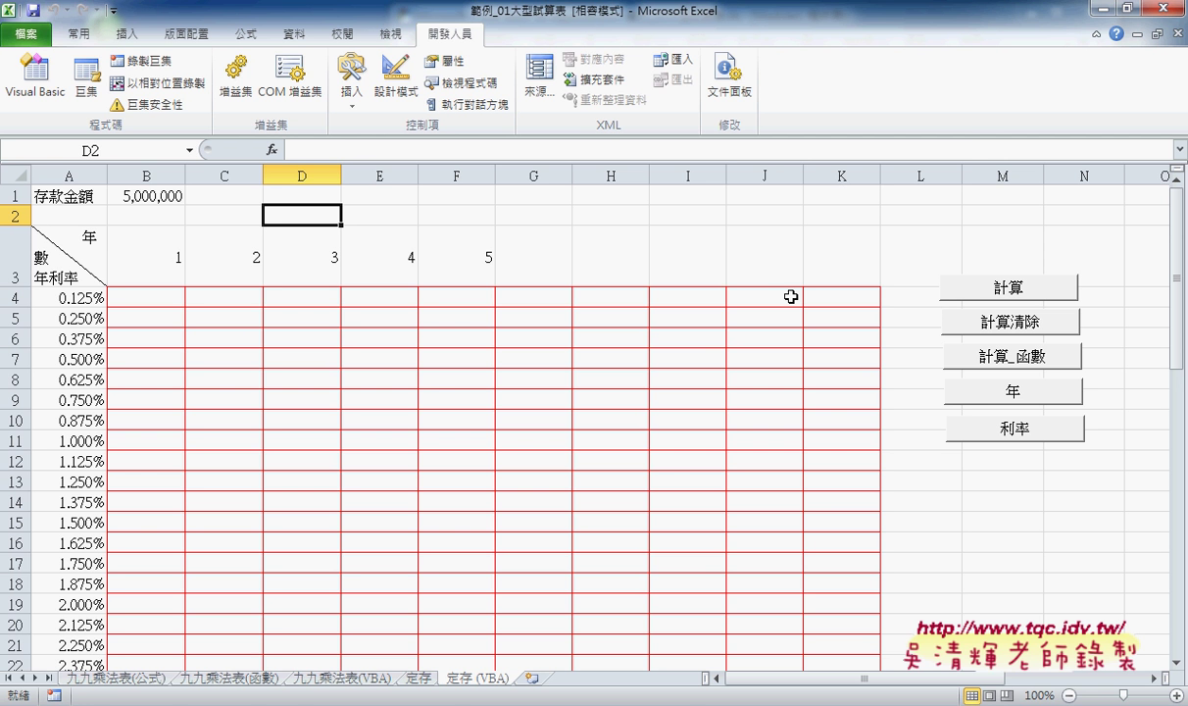
{"action": "left_click", "coordinate": [991, 398]}
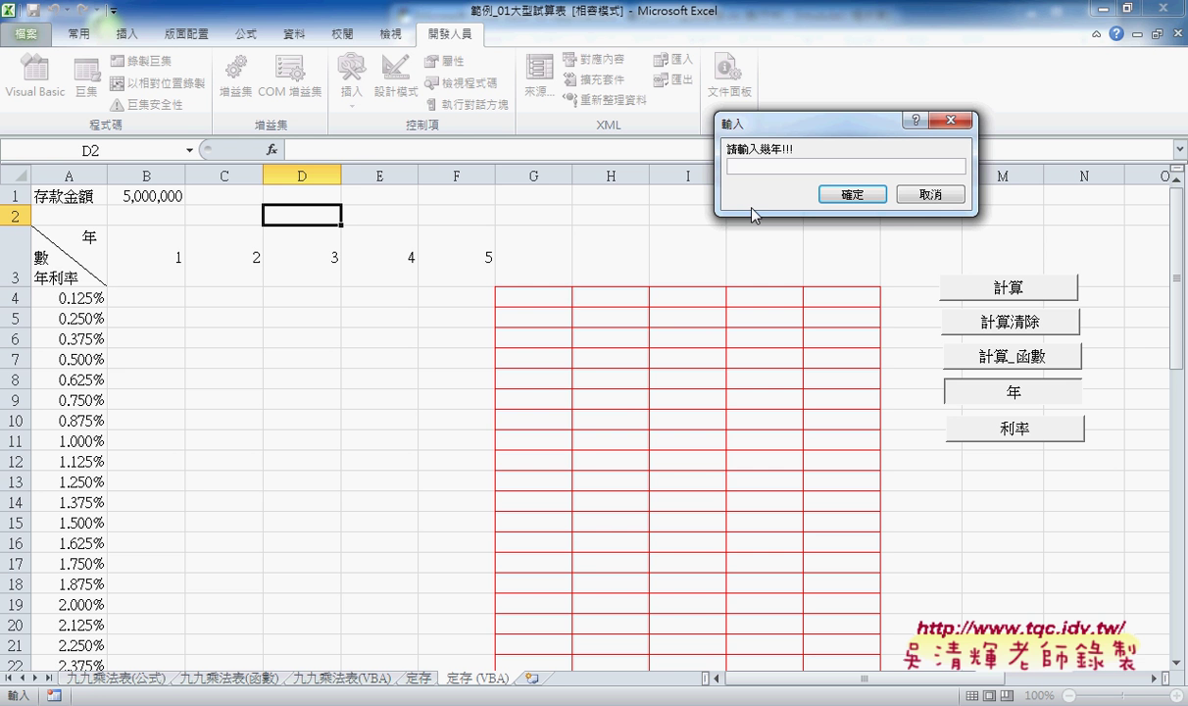
{"action": "type", "text": "10"}
{"action": "left_click", "coordinate": [836, 195]}
{"action": "left_click", "coordinate": [943, 382]}
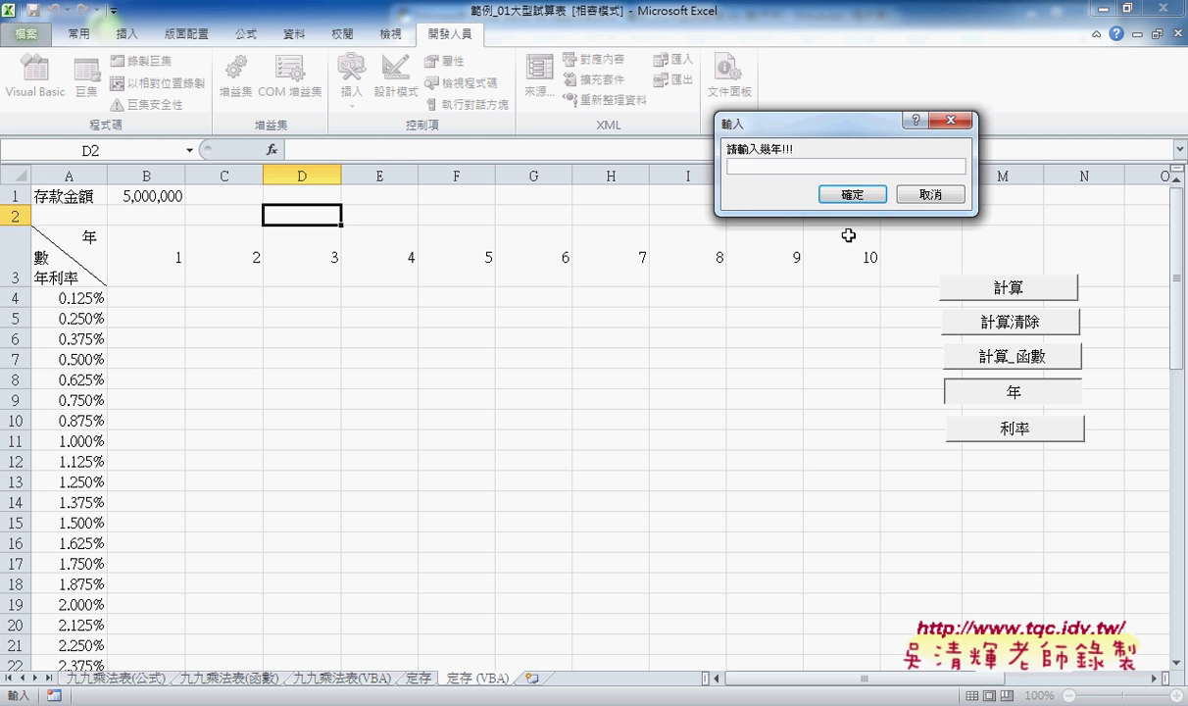
{"action": "type", "text": "8"}
{"action": "left_click", "coordinate": [839, 193]}
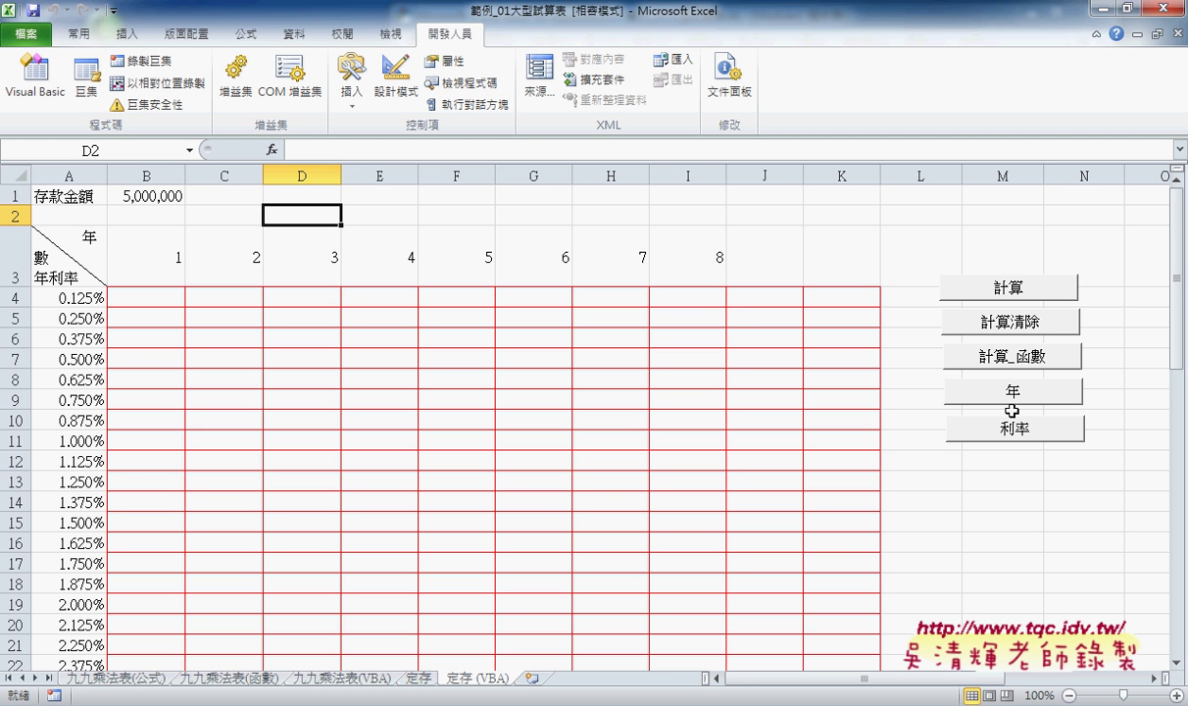
Step: Add breakpoints on the xlContinuous and red Color border lines of 年, then rerun the macro
{"action": "right_click", "coordinate": [961, 389]}
{"action": "left_click", "coordinate": [1086, 555]}
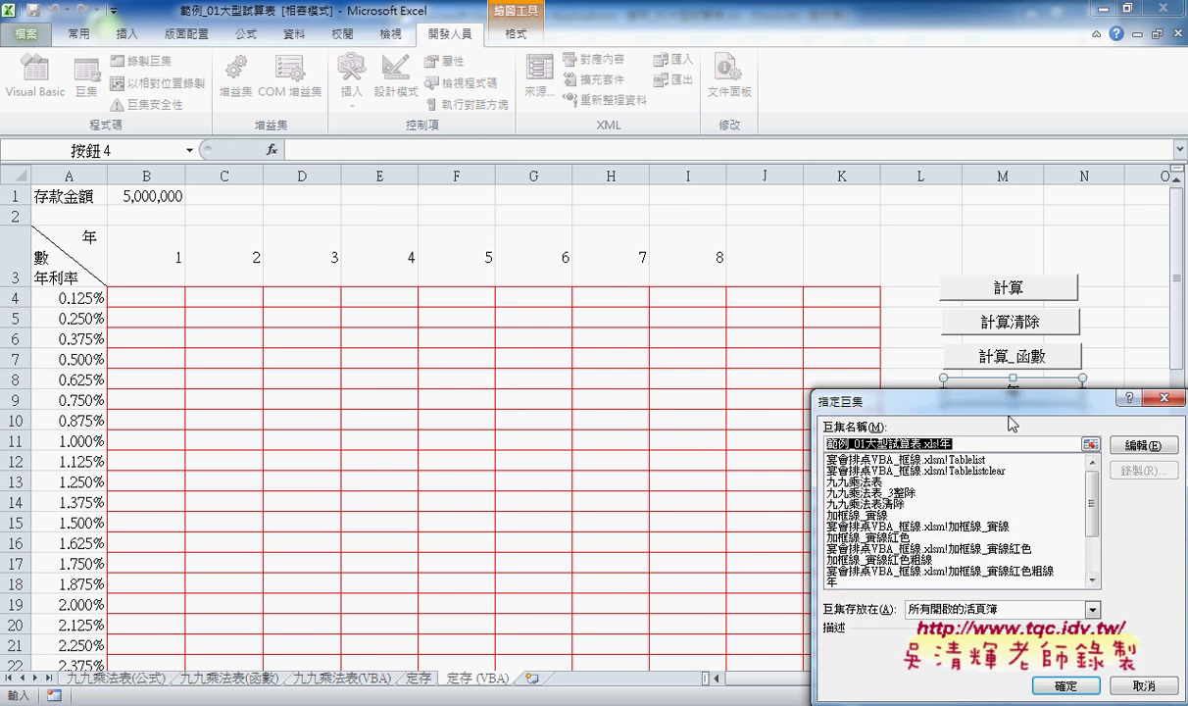
{"action": "left_click", "coordinate": [1088, 382]}
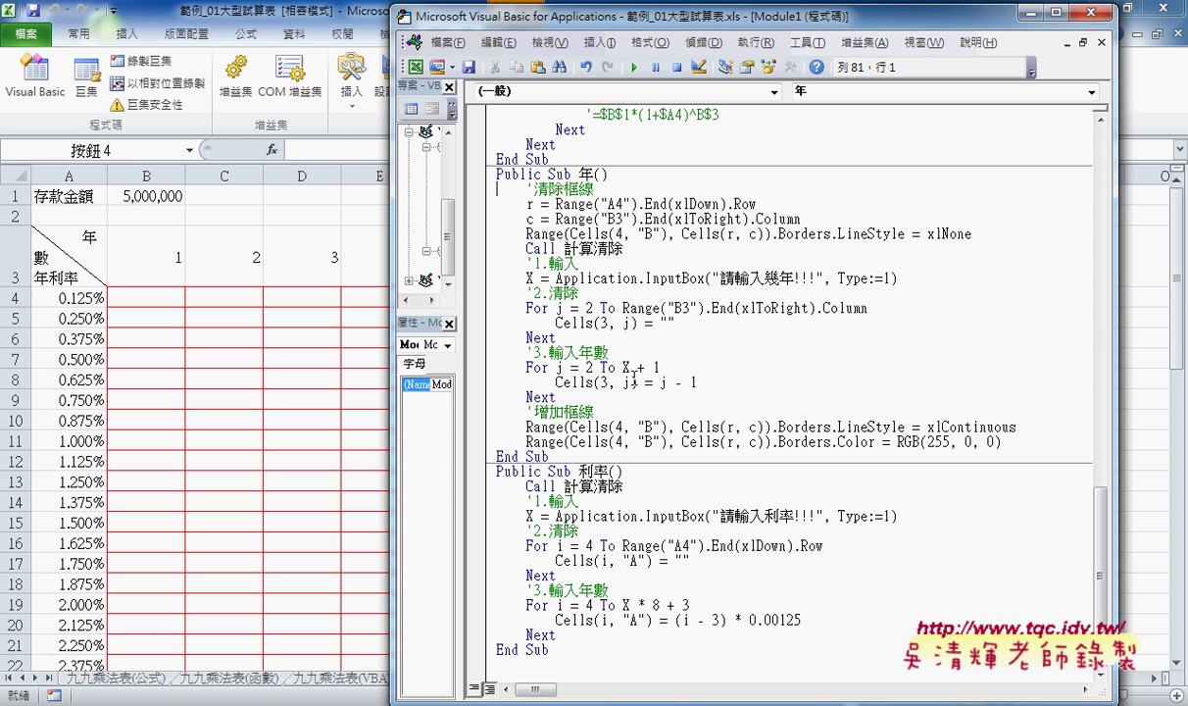
{"action": "left_click", "coordinate": [475, 426]}
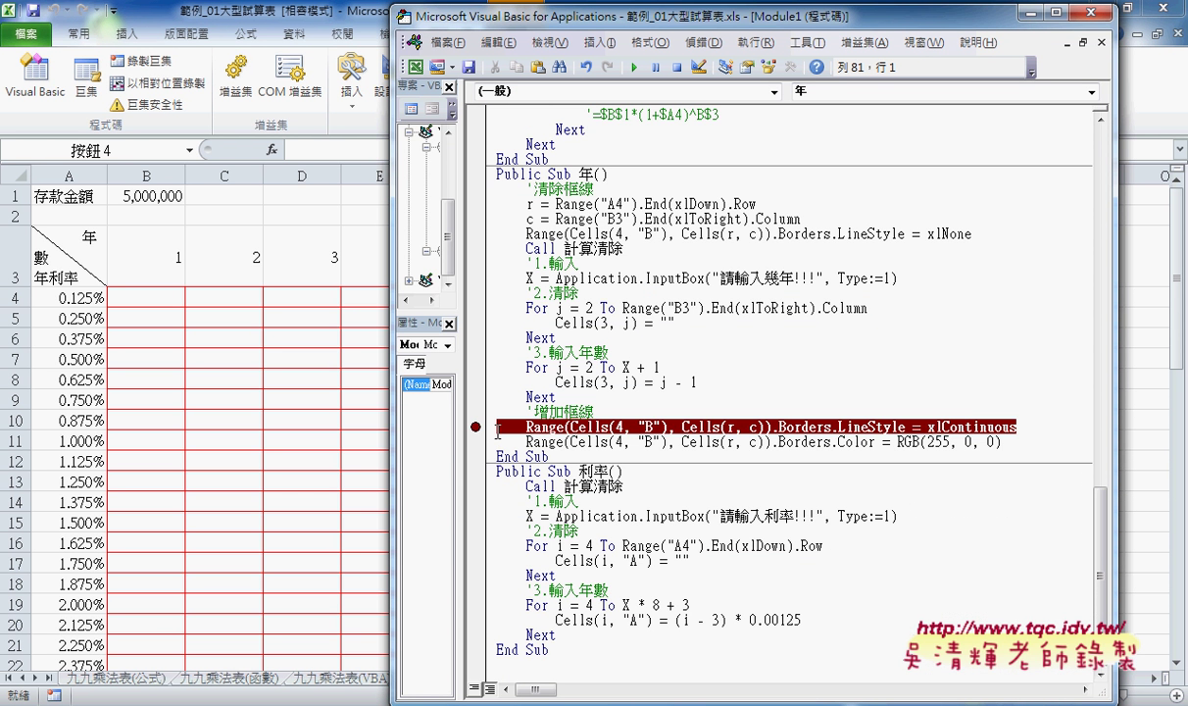
{"action": "left_click", "coordinate": [475, 441]}
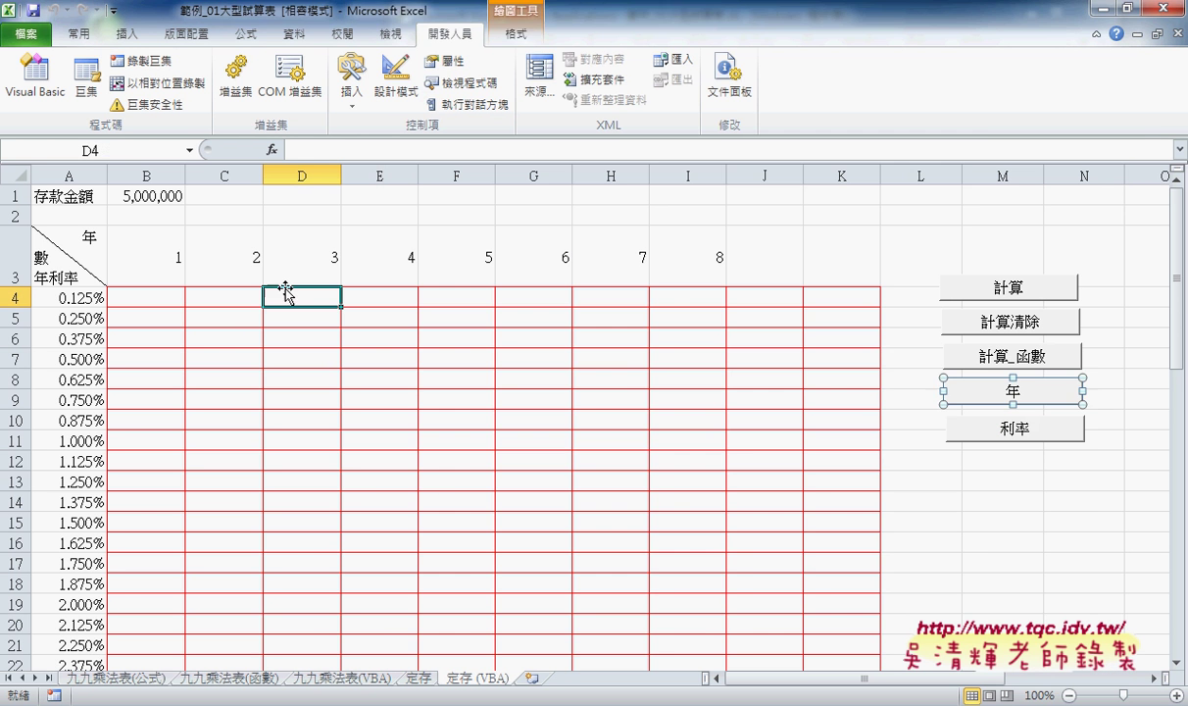
{"action": "left_click", "coordinate": [284, 294]}
{"action": "left_click", "coordinate": [982, 390]}
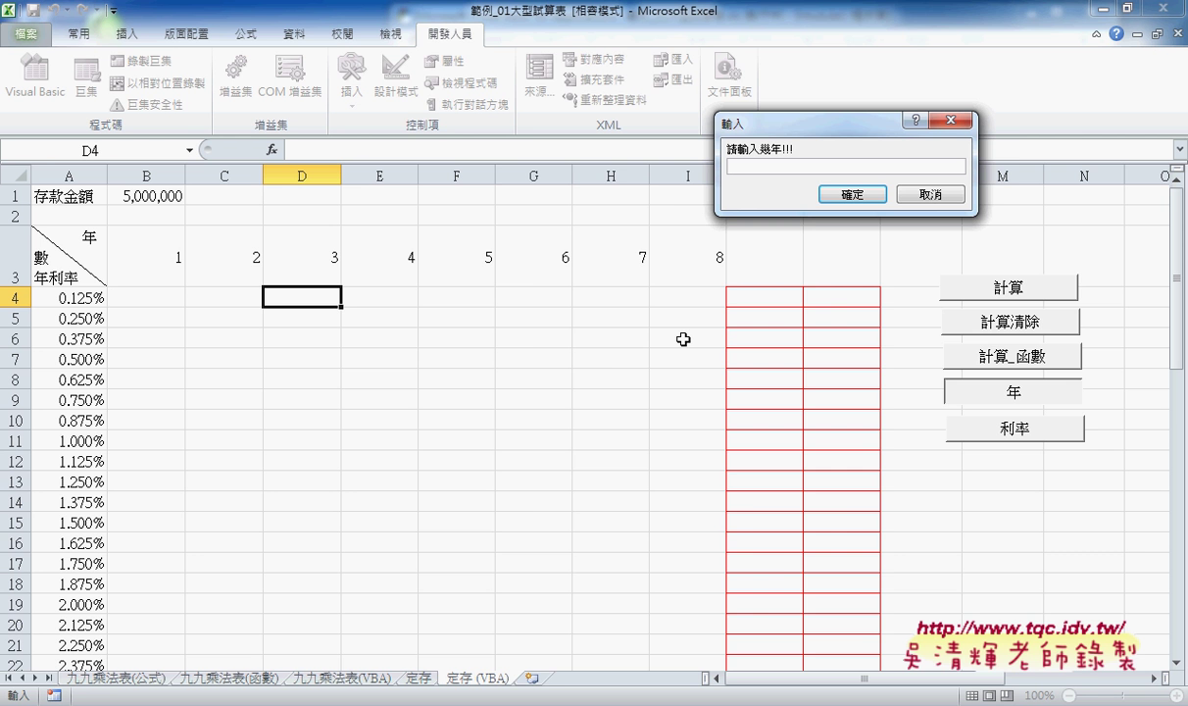
{"action": "type", "text": "5"}
Step: Submit the year count, then paste copies of the r= and c= lines under '增加框線
{"action": "left_click", "coordinate": [852, 194]}
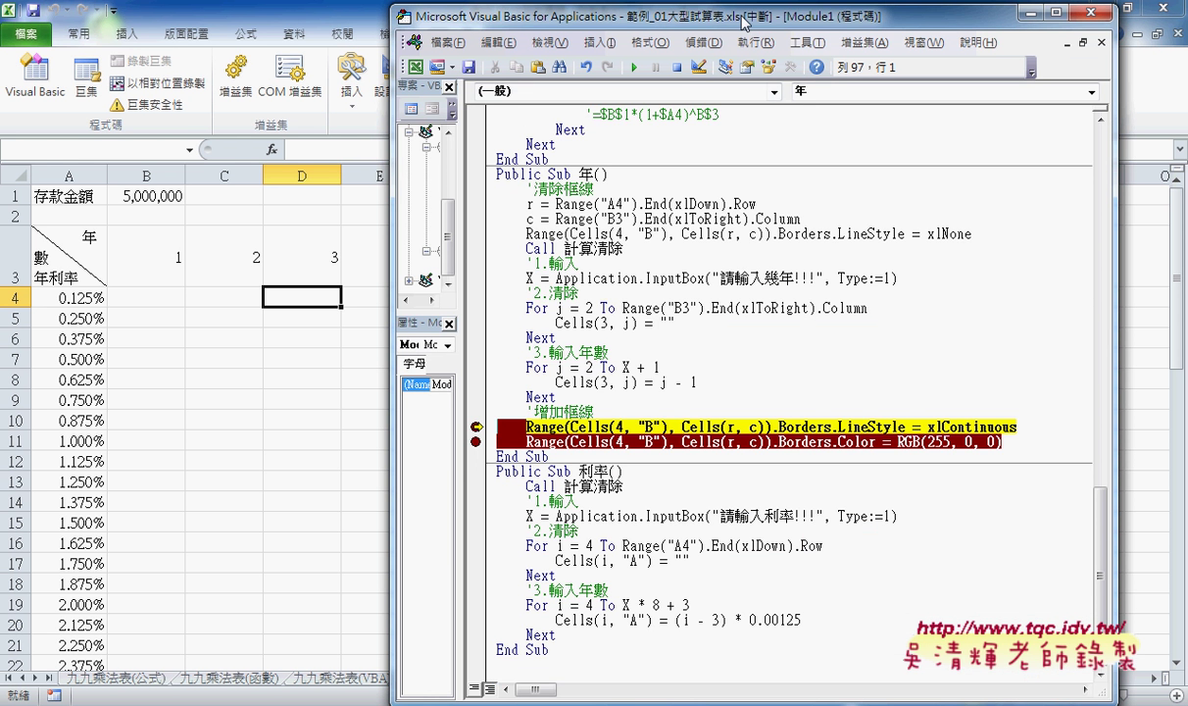
{"action": "mouse_move", "coordinate": [706, 22]}
{"action": "left_mouse_down"}
{"action": "mouse_move", "coordinate": [818, 451]}
{"action": "mouse_move", "coordinate": [893, 20]}
{"action": "left_mouse_up"}
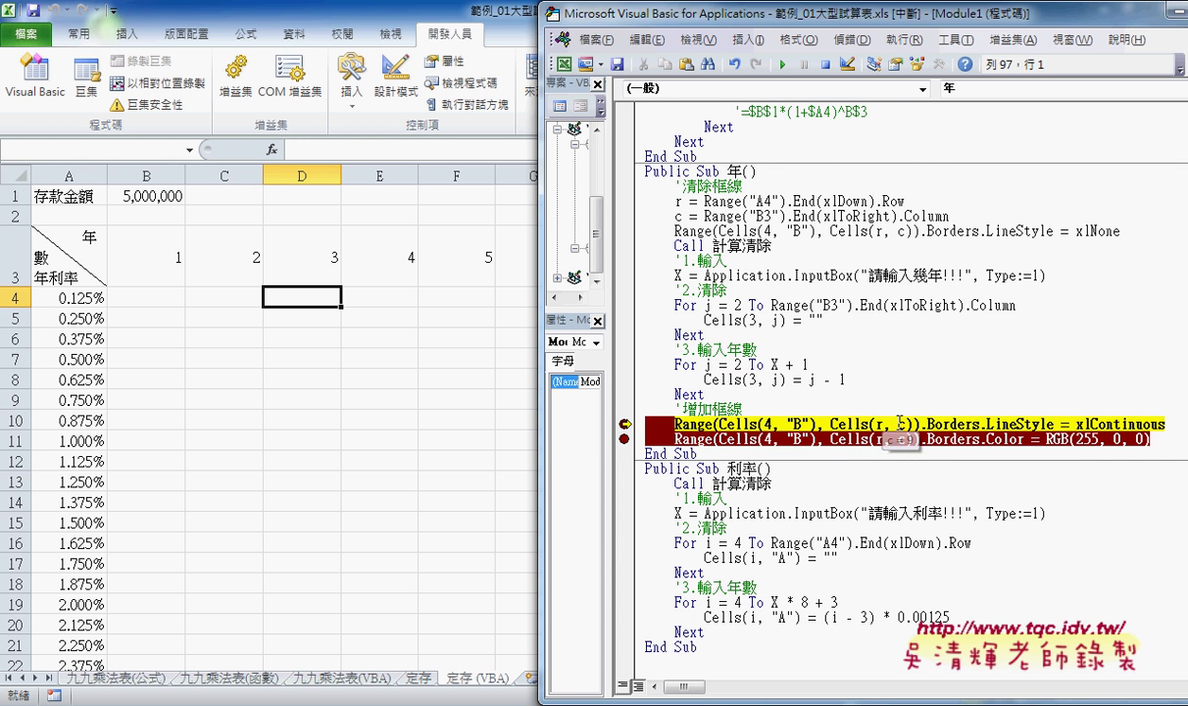
{"action": "mouse_move", "coordinate": [949, 216]}
{"action": "left_mouse_down"}
{"action": "mouse_move", "coordinate": [663, 213]}
{"action": "mouse_move", "coordinate": [584, 193]}
{"action": "left_mouse_up"}
{"action": "key", "text": "ctrl+c"}
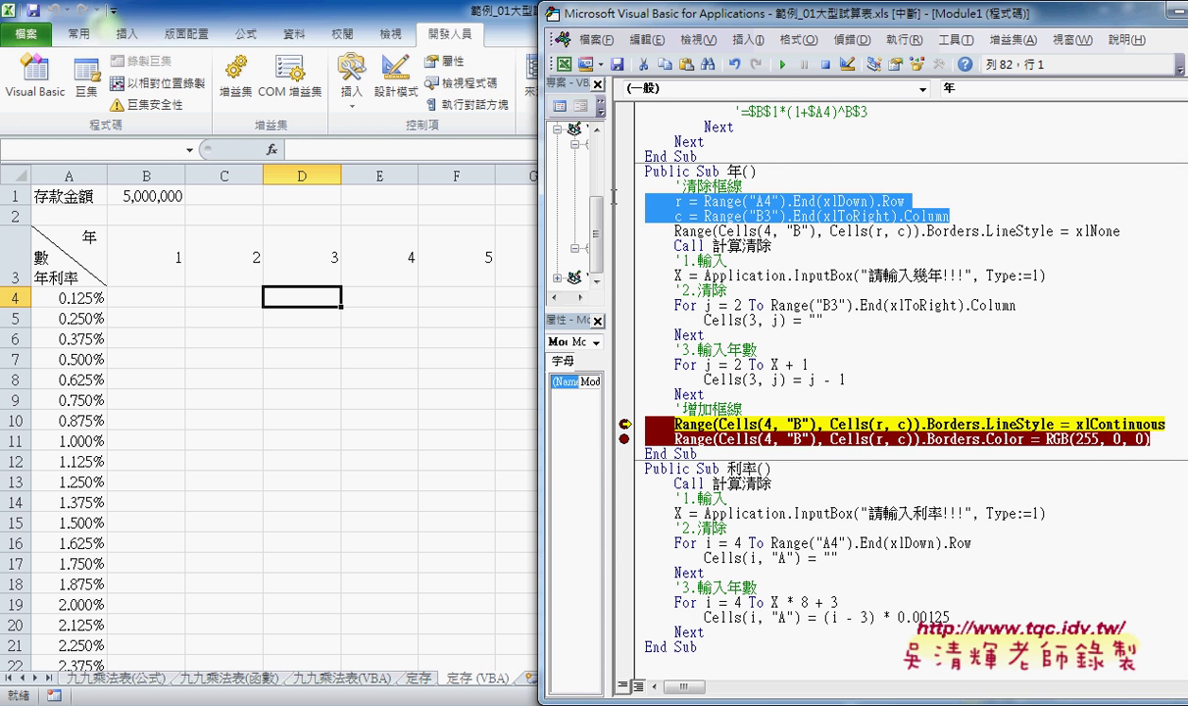
{"action": "left_click", "coordinate": [772, 409]}
{"action": "key", "text": "ctrl+v"}
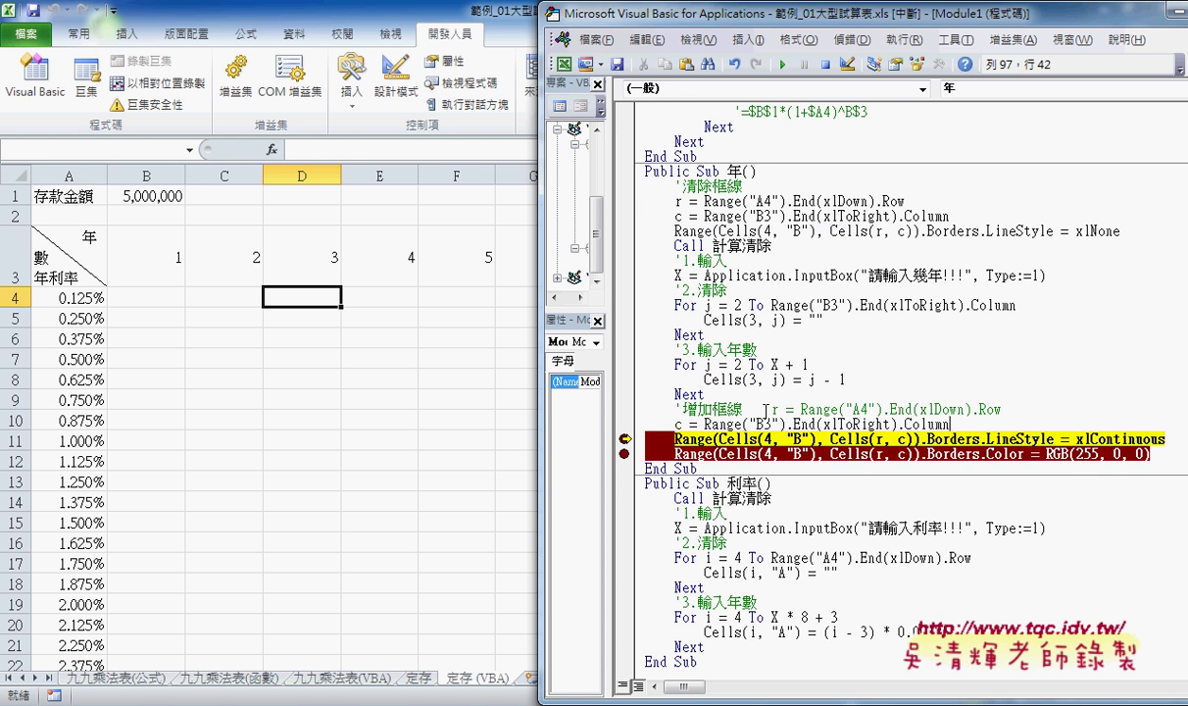
{"action": "key", "text": "Return"}
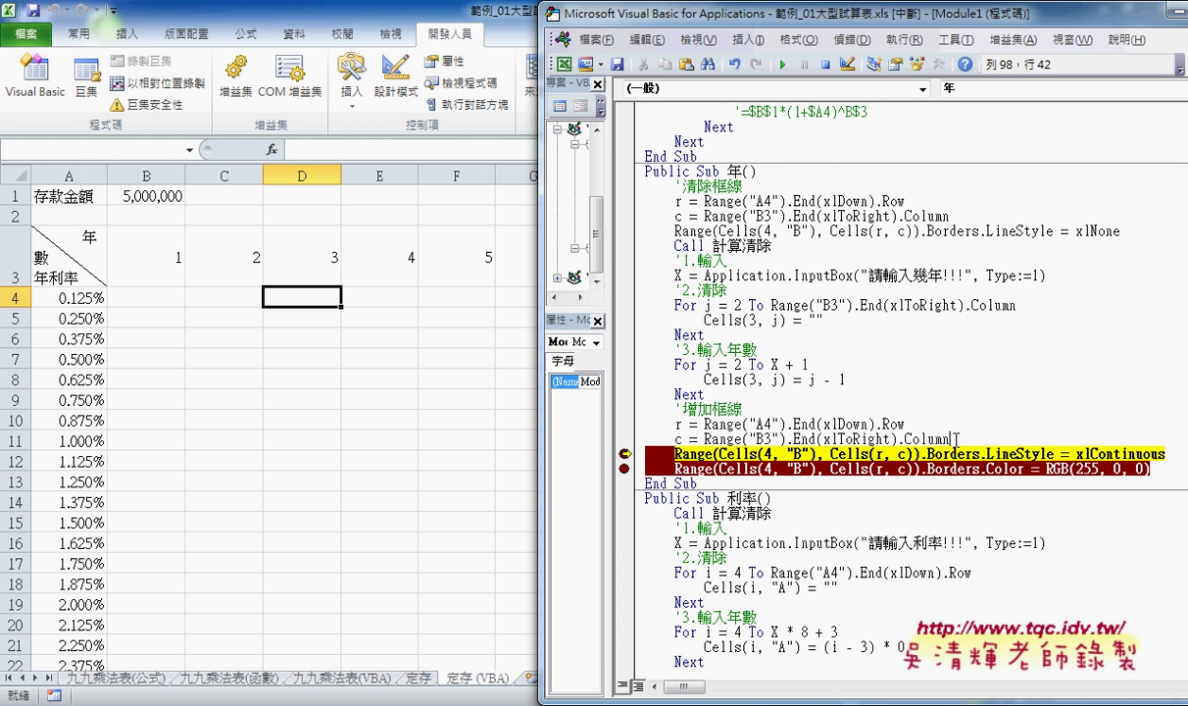
Step: Move execution to the new r line, step through r and c, and remove the breakpoints
{"action": "mouse_move", "coordinate": [949, 439]}
{"action": "left_mouse_down"}
{"action": "mouse_move", "coordinate": [704, 439]}
{"action": "mouse_move", "coordinate": [598, 421]}
{"action": "left_mouse_up"}
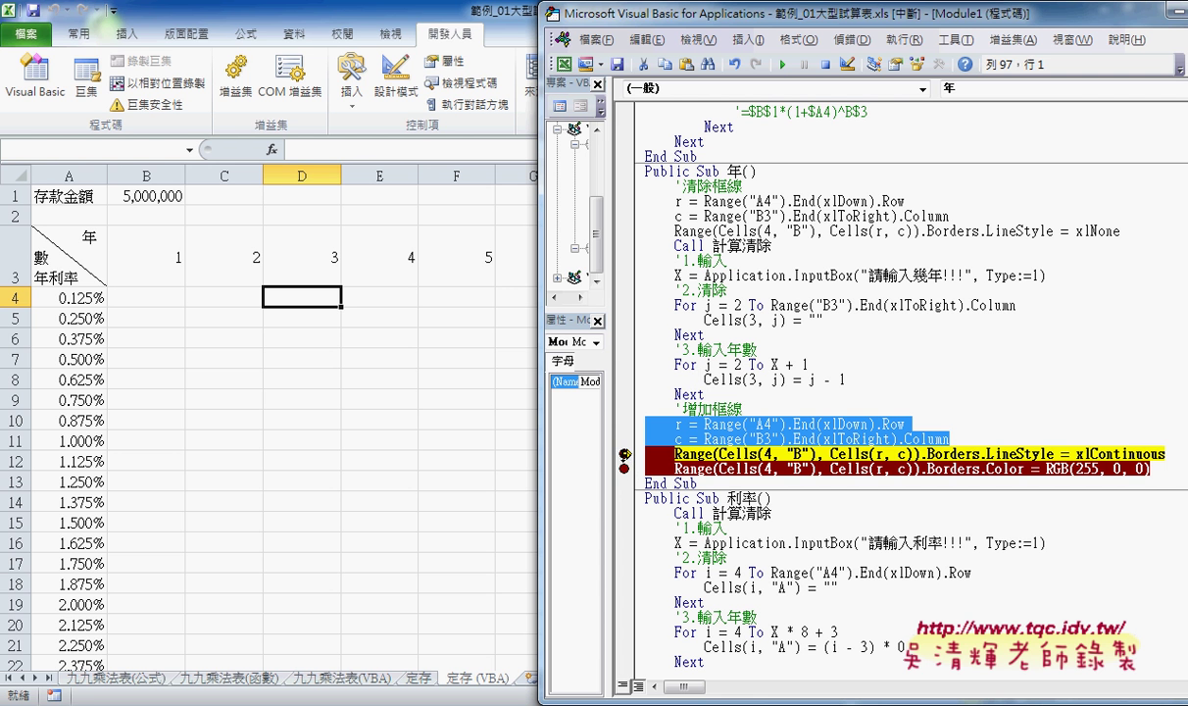
{"action": "left_click_drag", "start_coordinate": [624, 452], "coordinate": [631, 430]}
{"action": "left_click_drag", "start_coordinate": [632, 432], "coordinate": [631, 428]}
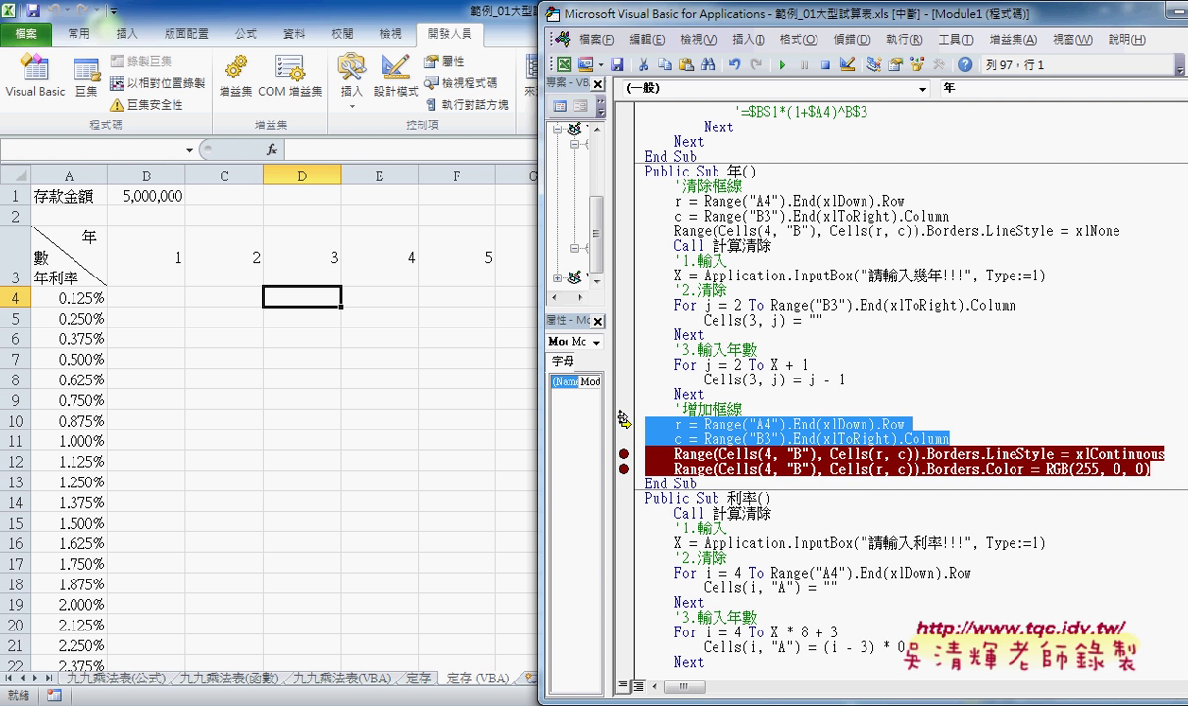
{"action": "left_click", "coordinate": [782, 64]}
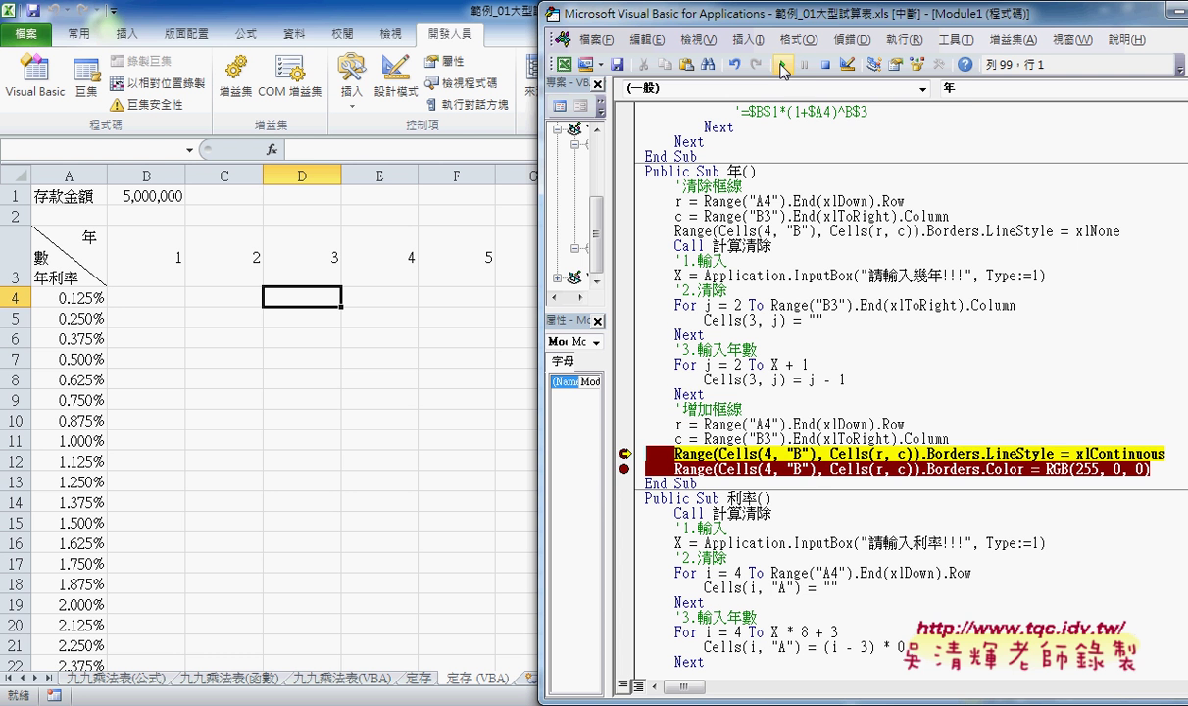
{"action": "left_click", "coordinate": [625, 469]}
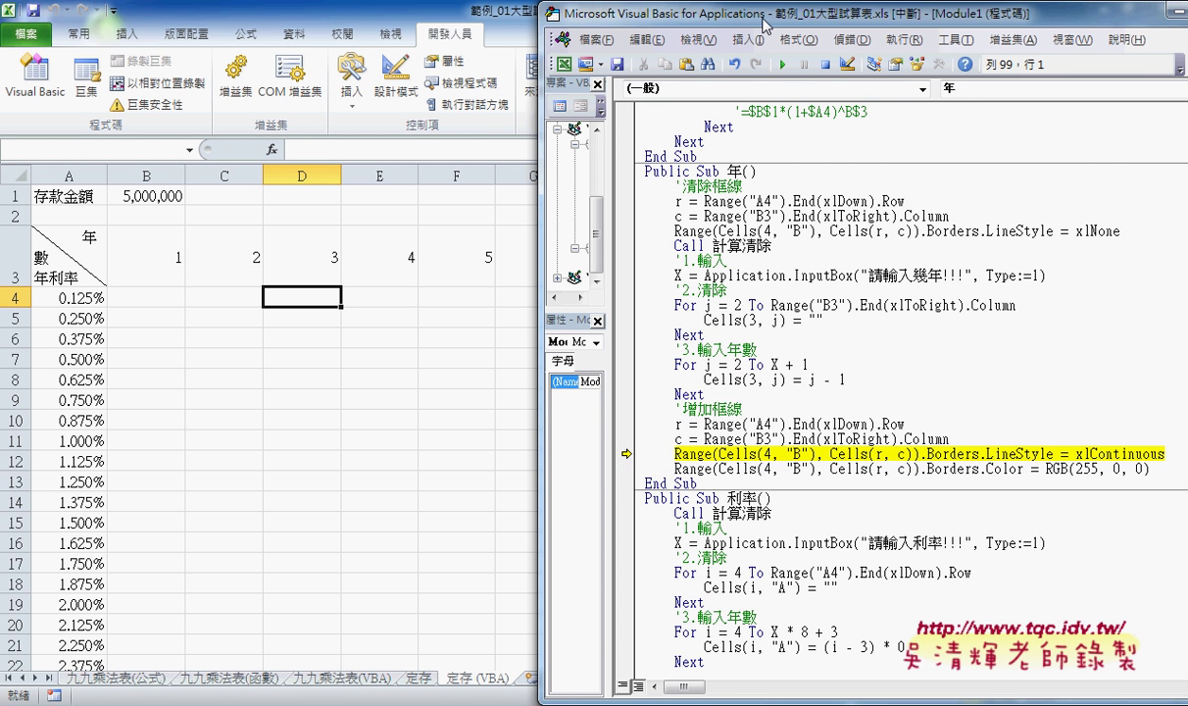
{"action": "left_click_drag", "start_coordinate": [725, 20], "coordinate": [949, 23]}
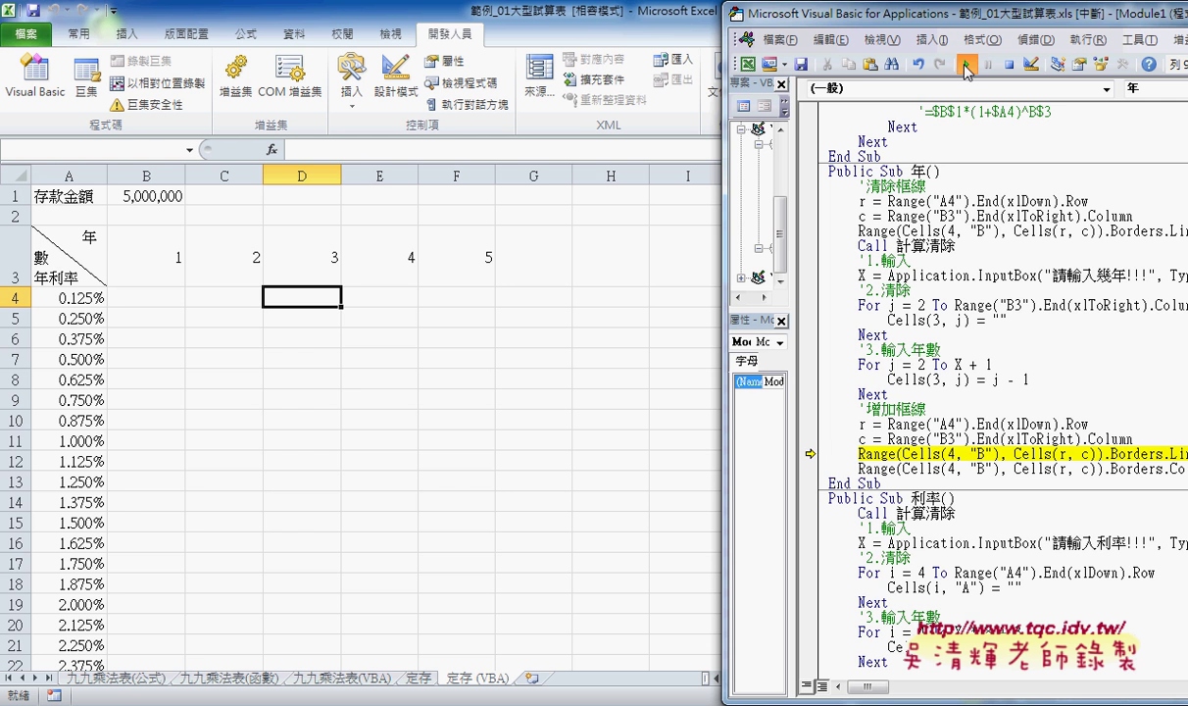
Step: Resume the paused macro, then rerun 年 with 10 years and then 8 years
{"action": "left_click", "coordinate": [967, 67]}
{"action": "left_click", "coordinate": [608, 439]}
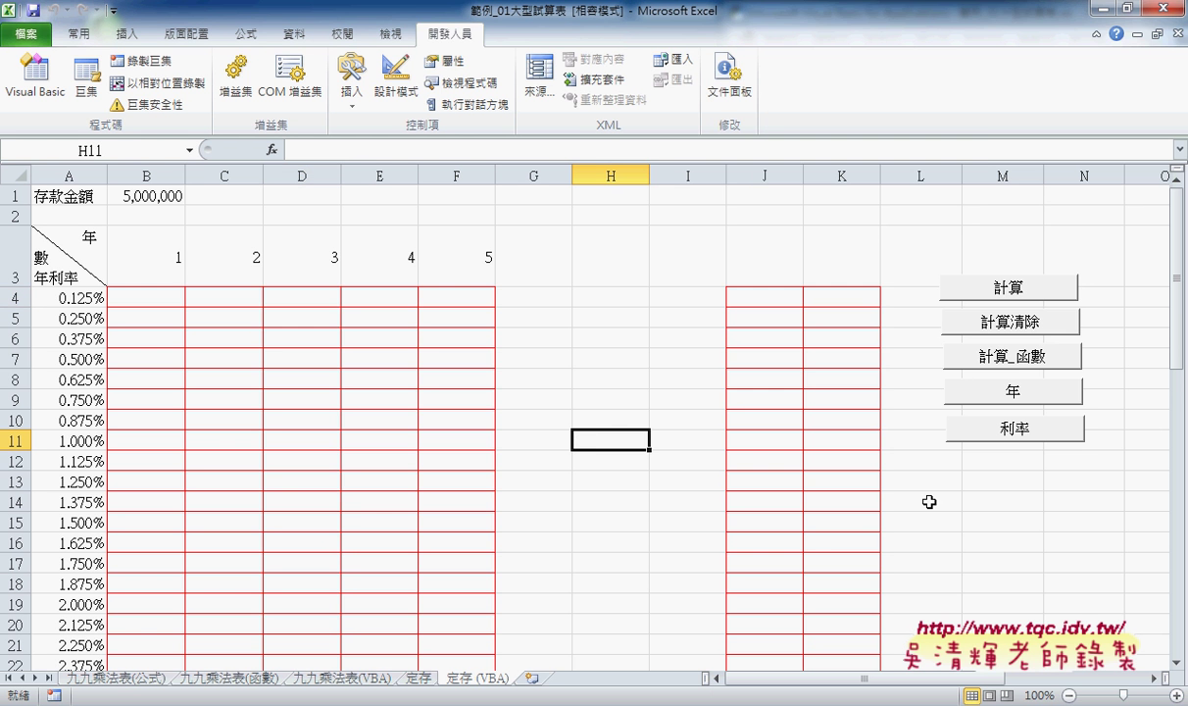
{"action": "left_click", "coordinate": [1019, 415]}
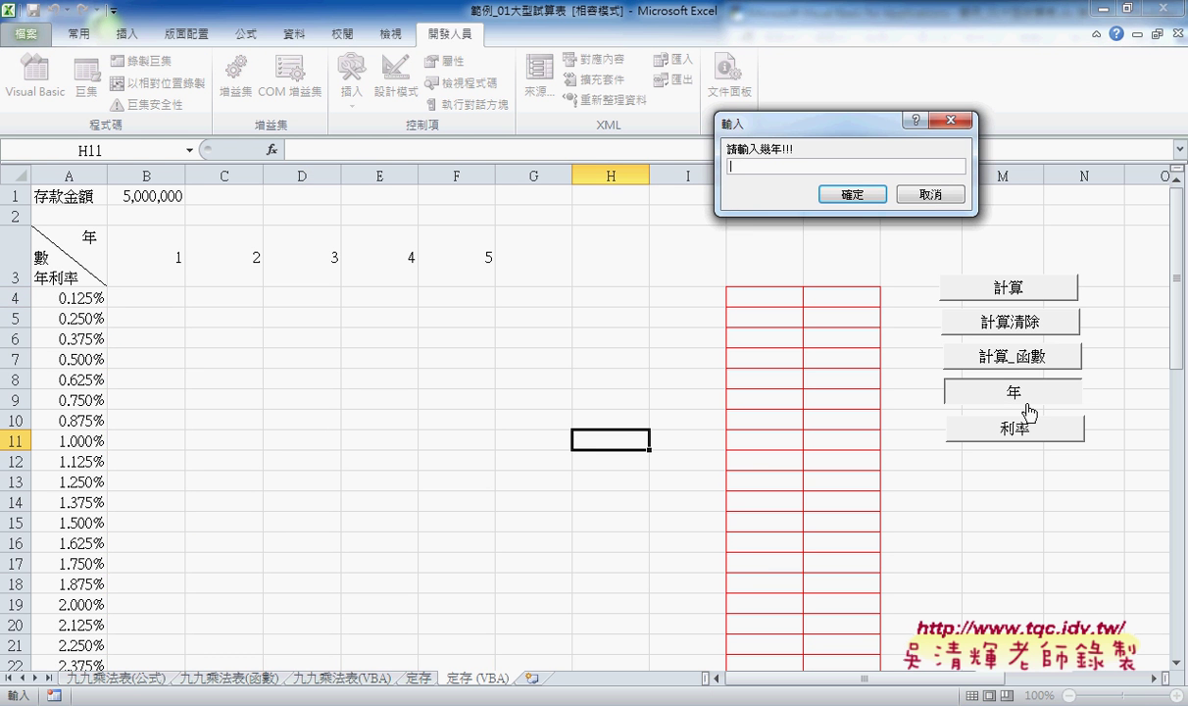
{"action": "type", "text": "10"}
{"action": "key", "text": "Return"}
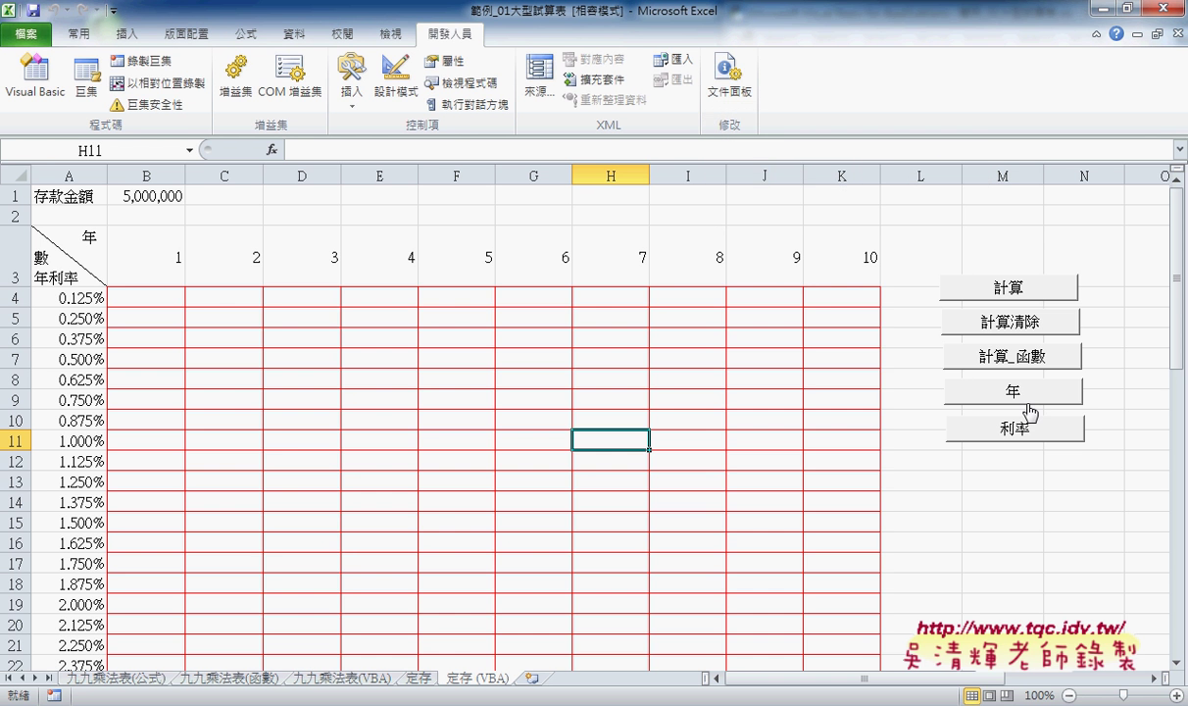
{"action": "left_click", "coordinate": [1027, 398]}
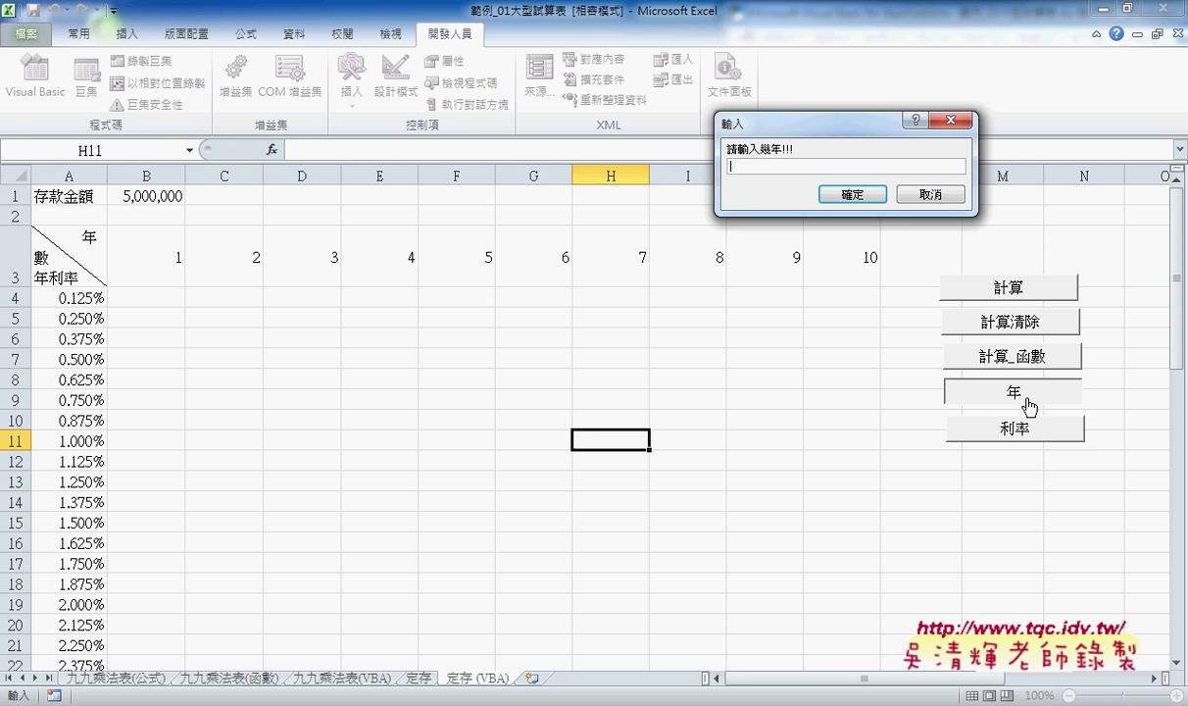
{"action": "type", "text": "8"}
{"action": "left_click", "coordinate": [858, 196]}
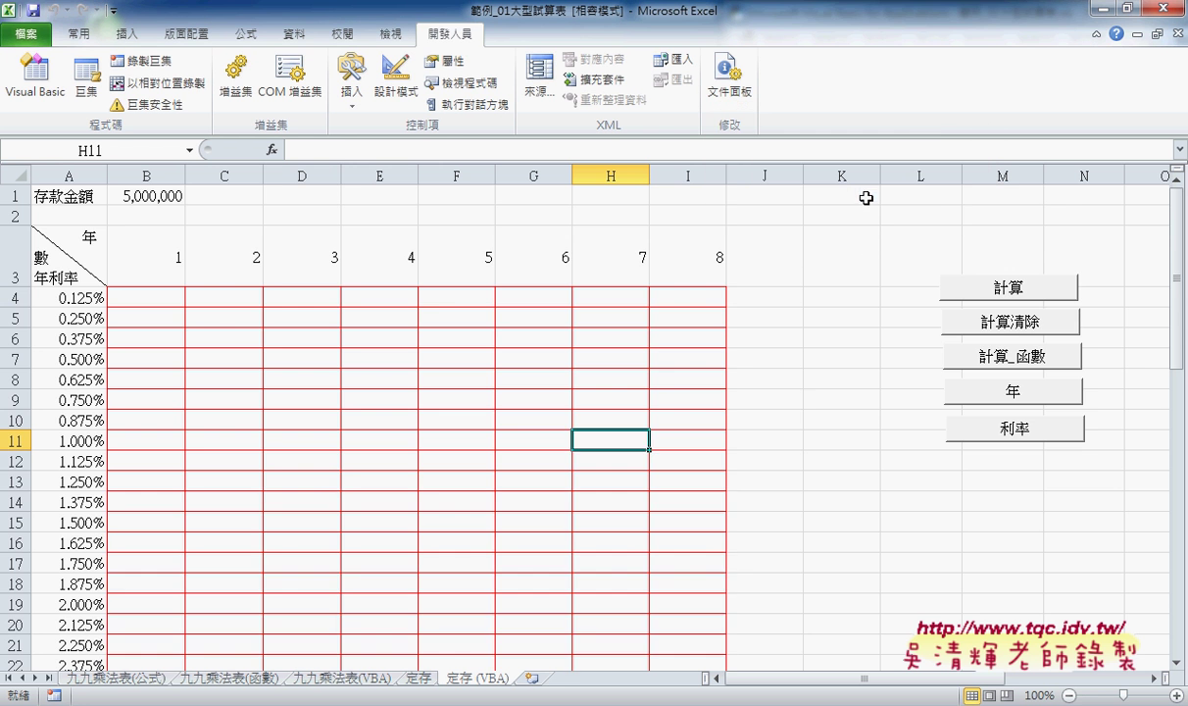
{"action": "scroll", "coordinate": [804, 403], "scroll_direction": "down", "scroll_amount": 4}
{"action": "scroll", "coordinate": [804, 403], "scroll_direction": "up", "scroll_amount": 2}
{"action": "scroll", "coordinate": [803, 403], "scroll_direction": "up", "scroll_amount": 2}
Step: Open the 年 macro's code and select its 清除框線, 增加框線 and r/c recomputation blocks
{"action": "right_click", "coordinate": [972, 381]}
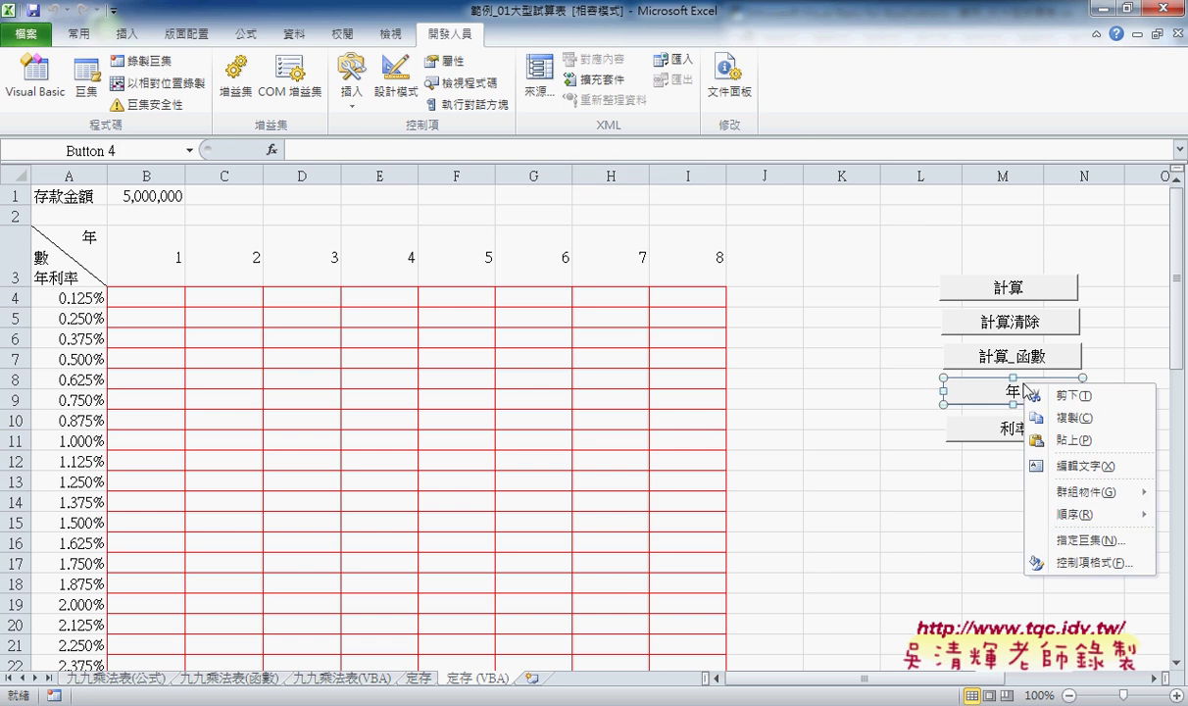
{"action": "left_click", "coordinate": [1083, 540]}
{"action": "left_click", "coordinate": [1090, 413]}
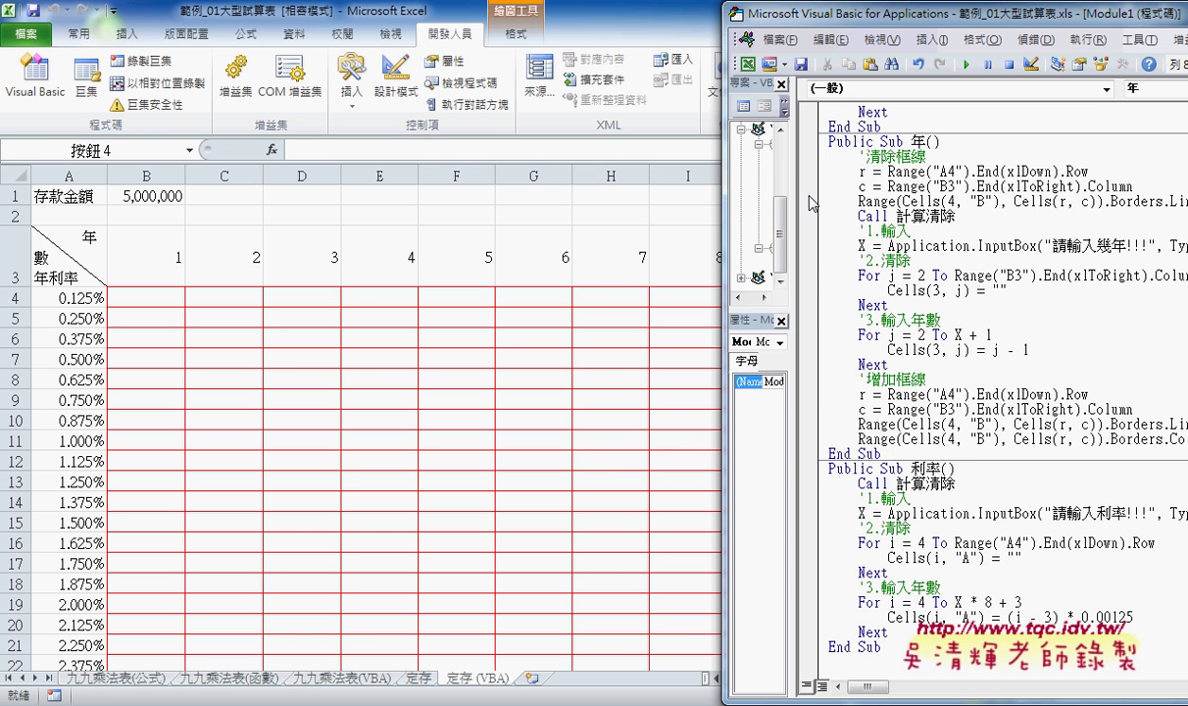
{"action": "left_click_drag", "start_coordinate": [838, 25], "coordinate": [292, 34]}
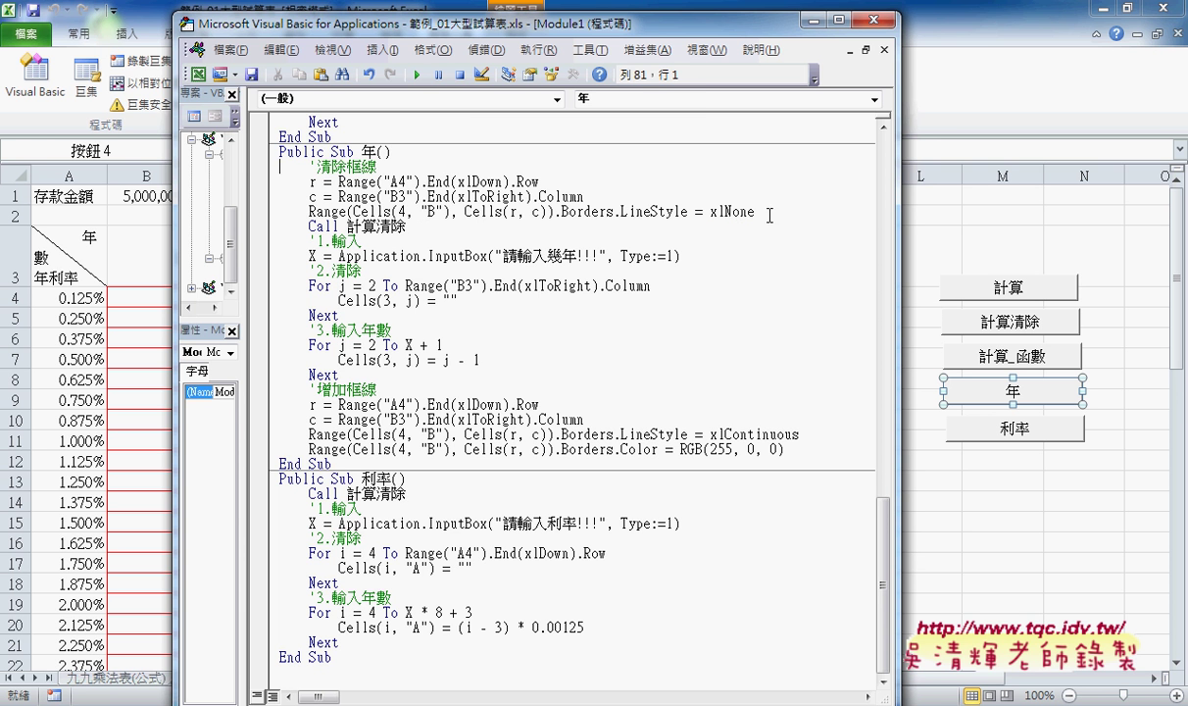
{"action": "mouse_move", "coordinate": [757, 212]}
{"action": "left_mouse_down"}
{"action": "mouse_move", "coordinate": [405, 210]}
{"action": "mouse_move", "coordinate": [250, 171]}
{"action": "left_mouse_up"}
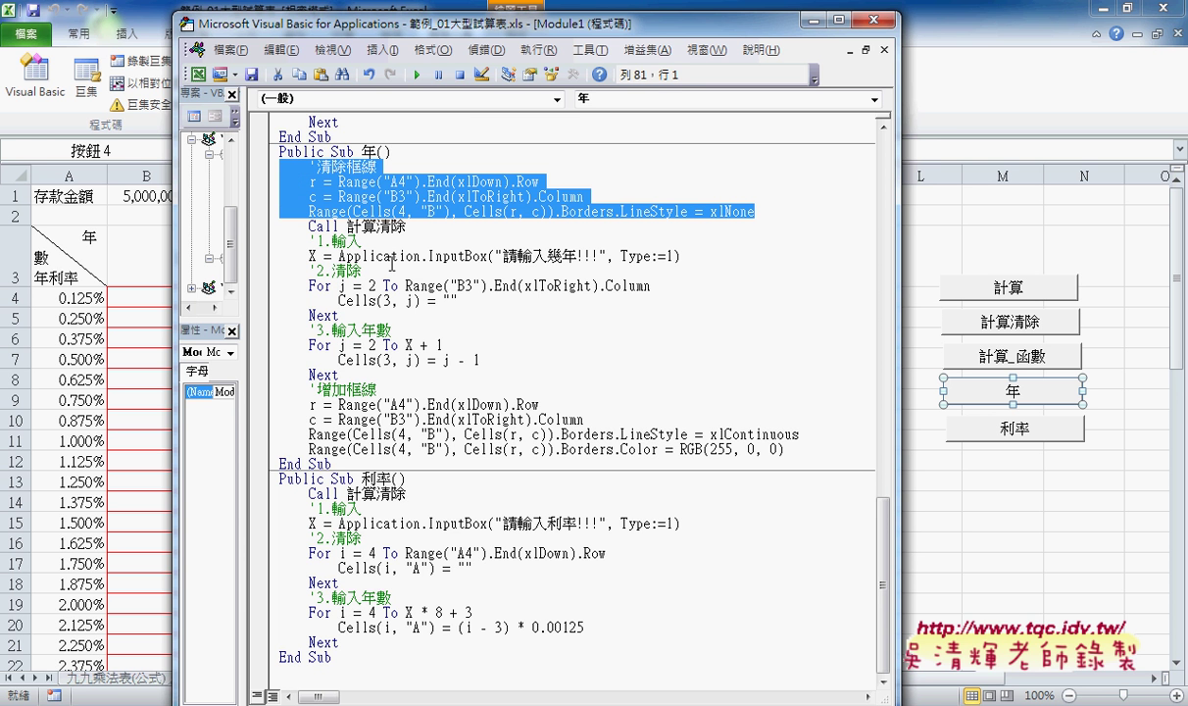
{"action": "left_click_drag", "start_coordinate": [784, 449], "coordinate": [275, 392]}
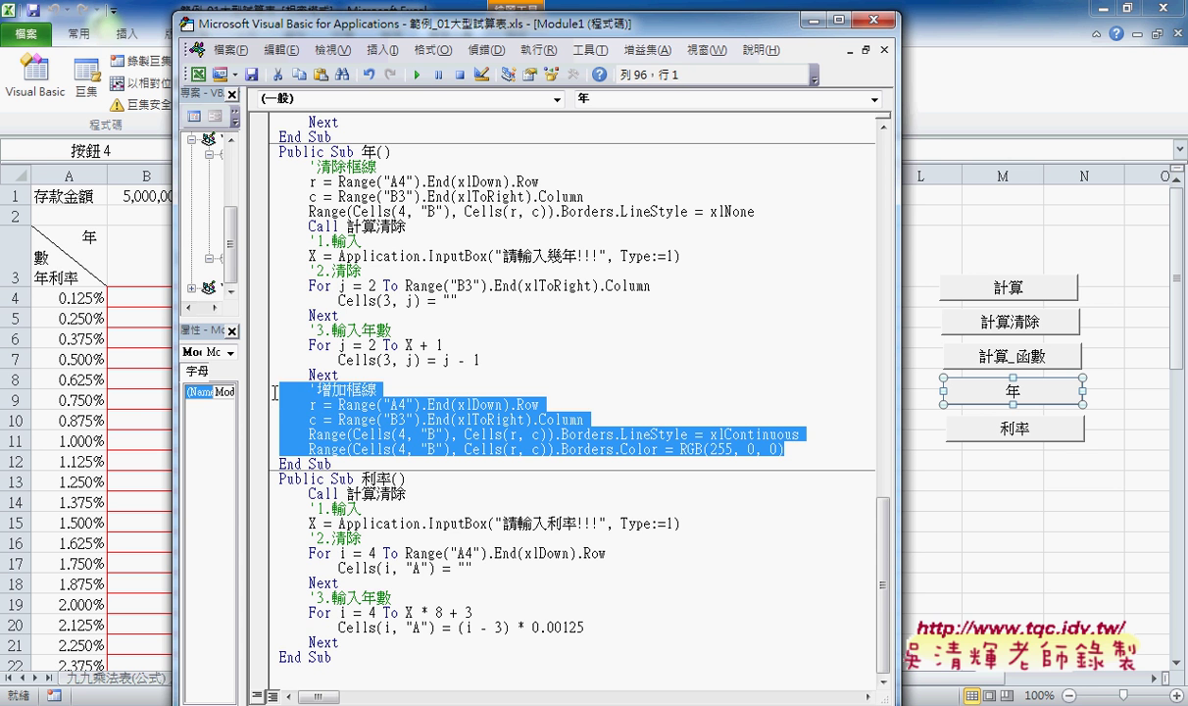
{"action": "left_click", "coordinate": [618, 420]}
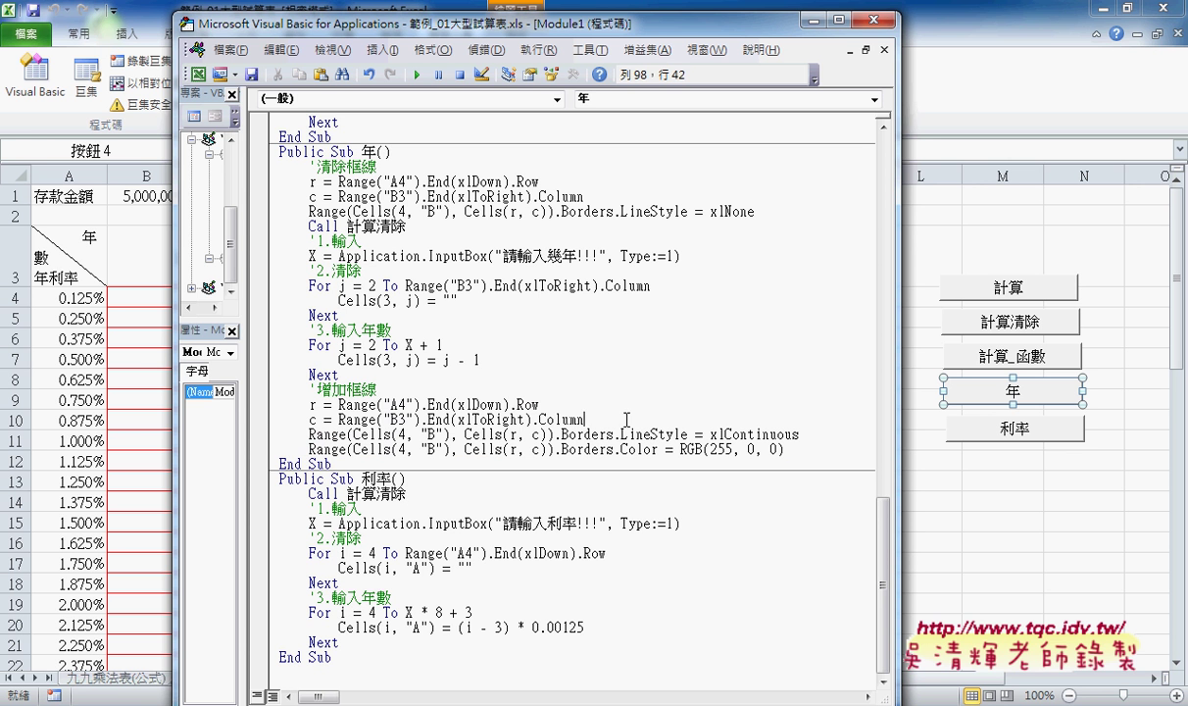
{"action": "left_click_drag", "start_coordinate": [588, 420], "coordinate": [278, 404]}
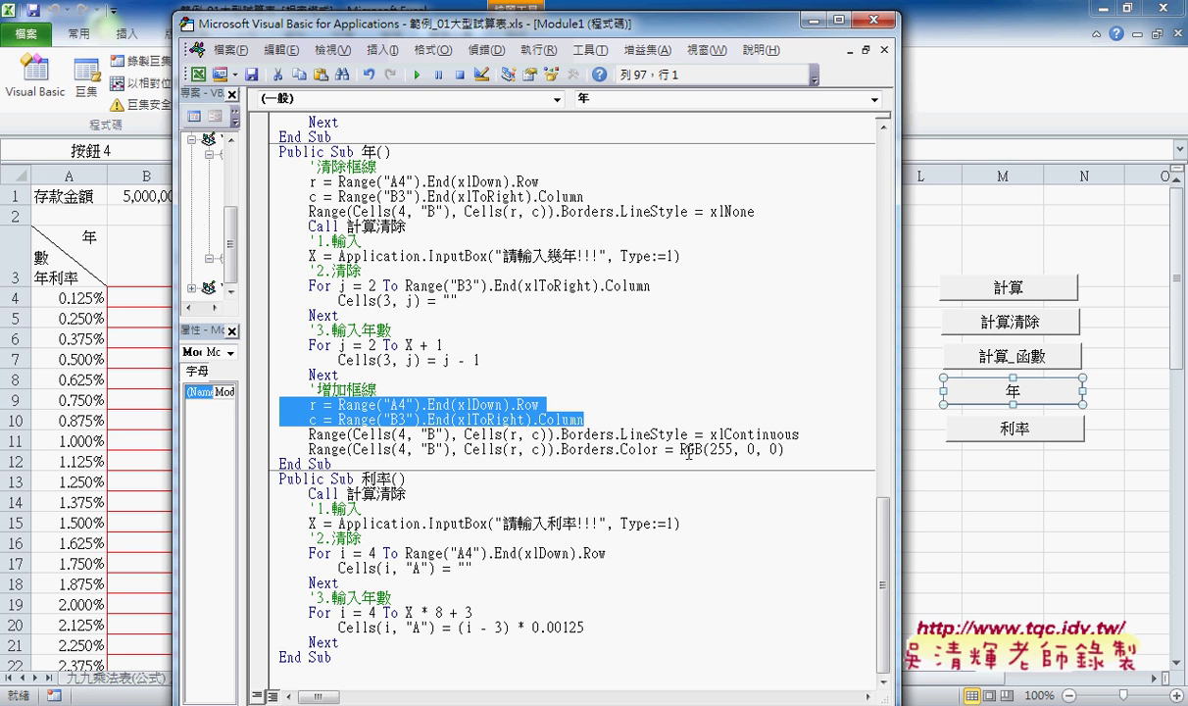